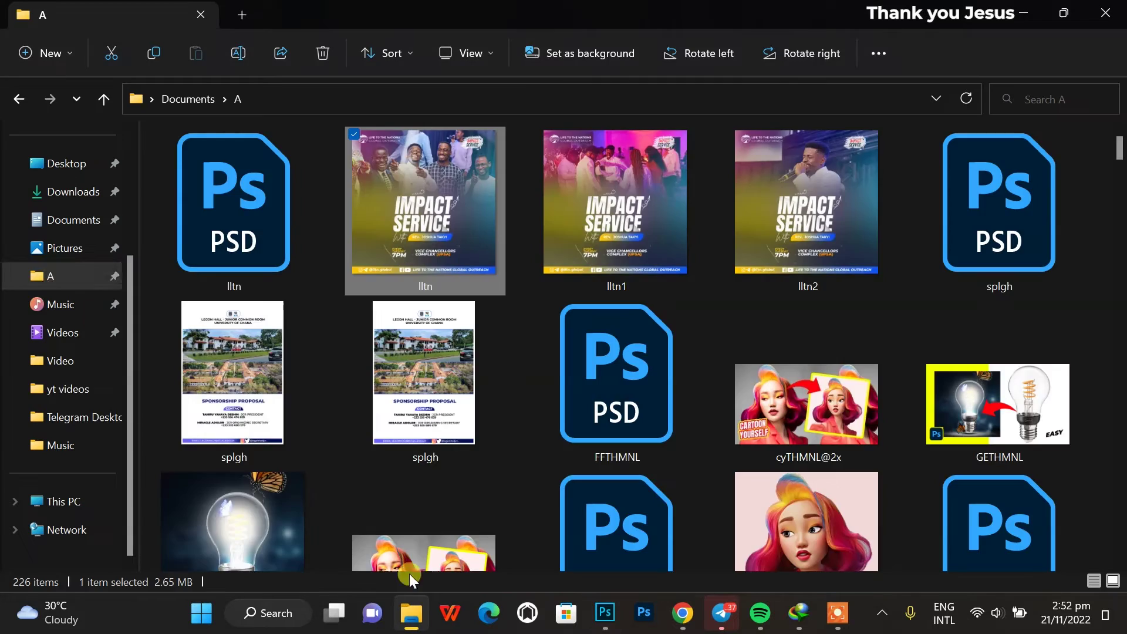
Create a 3000×3000 px document and scale the placed singer photo to fill its width.
left_click(70, 417)
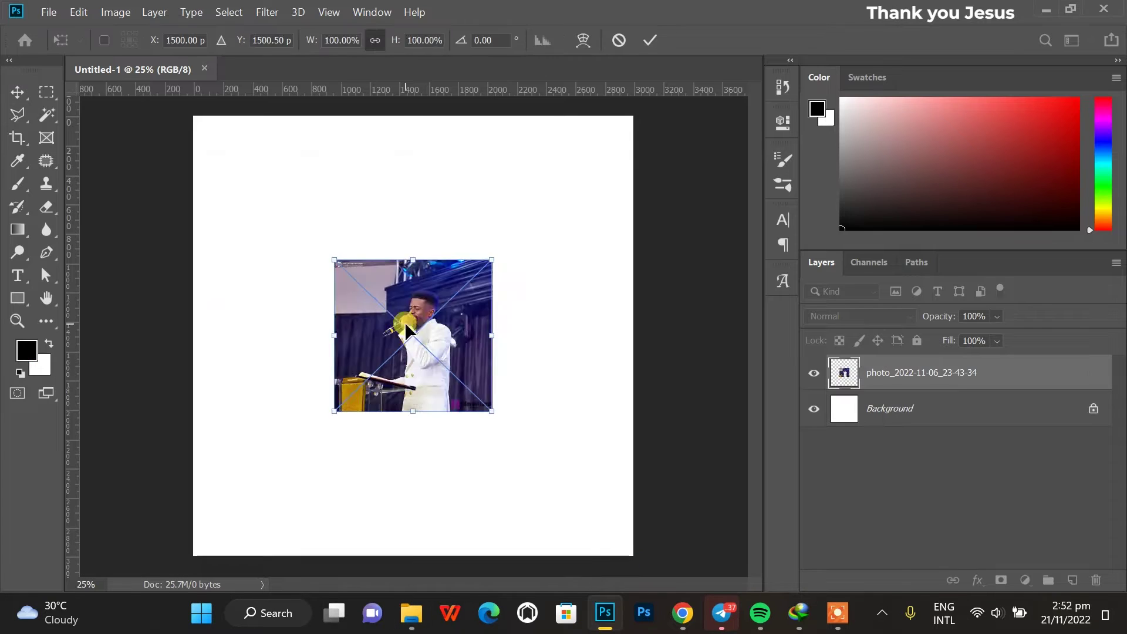
left_click_drag(412, 411, 402, 432)
left_click_drag(491, 411, 634, 478)
key("Return")
Add an empty Layer 1 and move it above the photo layer.
left_click(890, 408)
left_click(1071, 580)
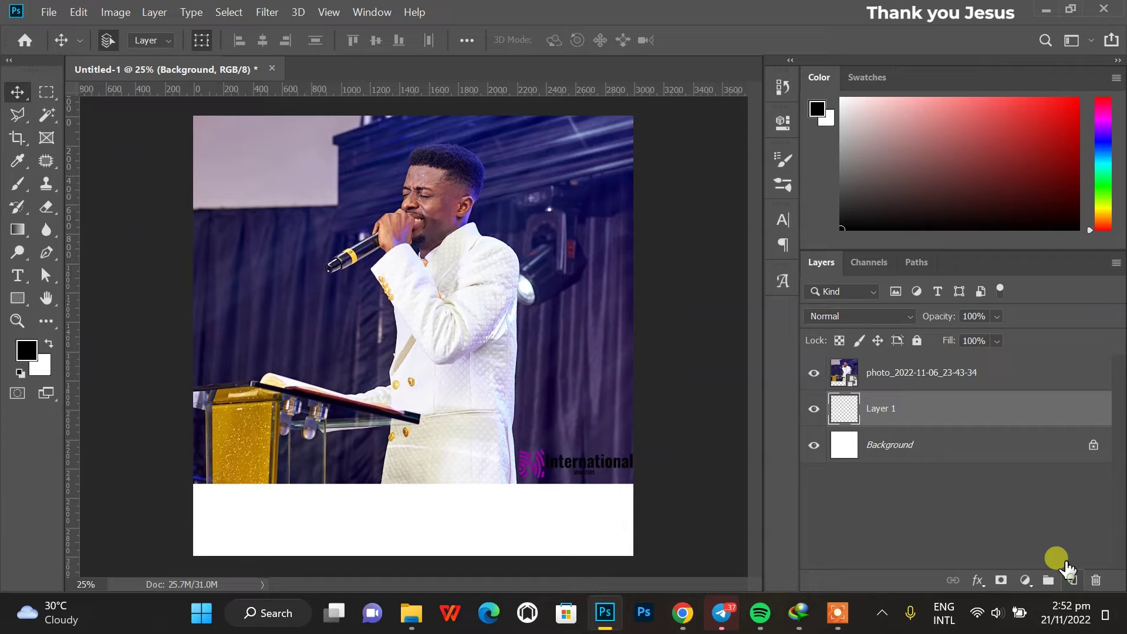
left_click_drag(993, 410, 986, 358)
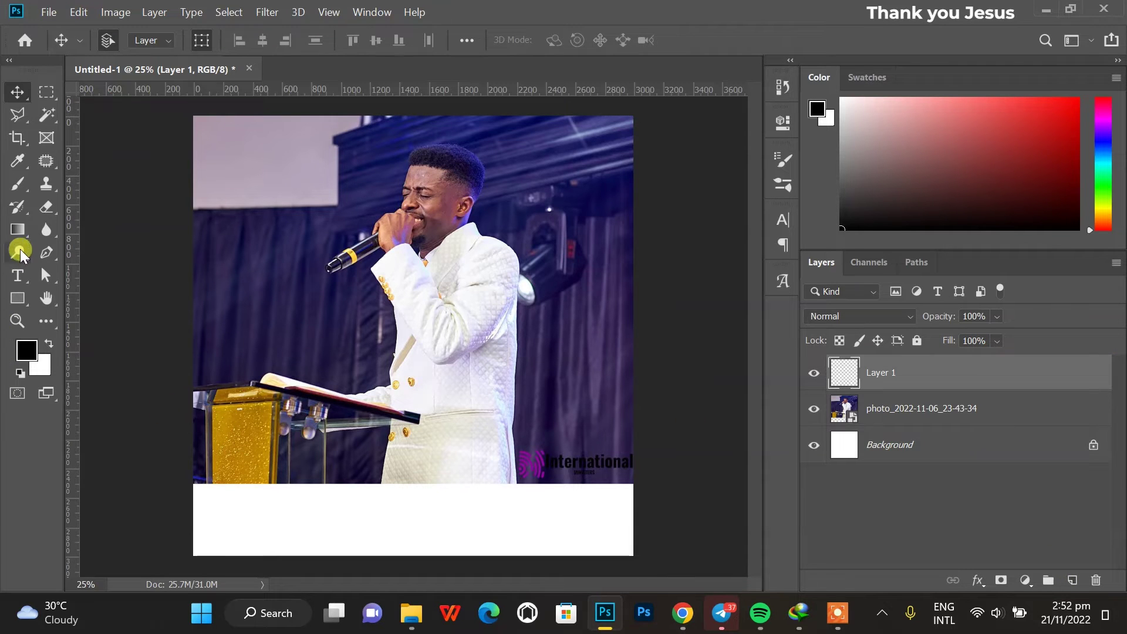
Paint soft navy with a 2000 px brush over the lower right and the white band.
left_click(16, 184)
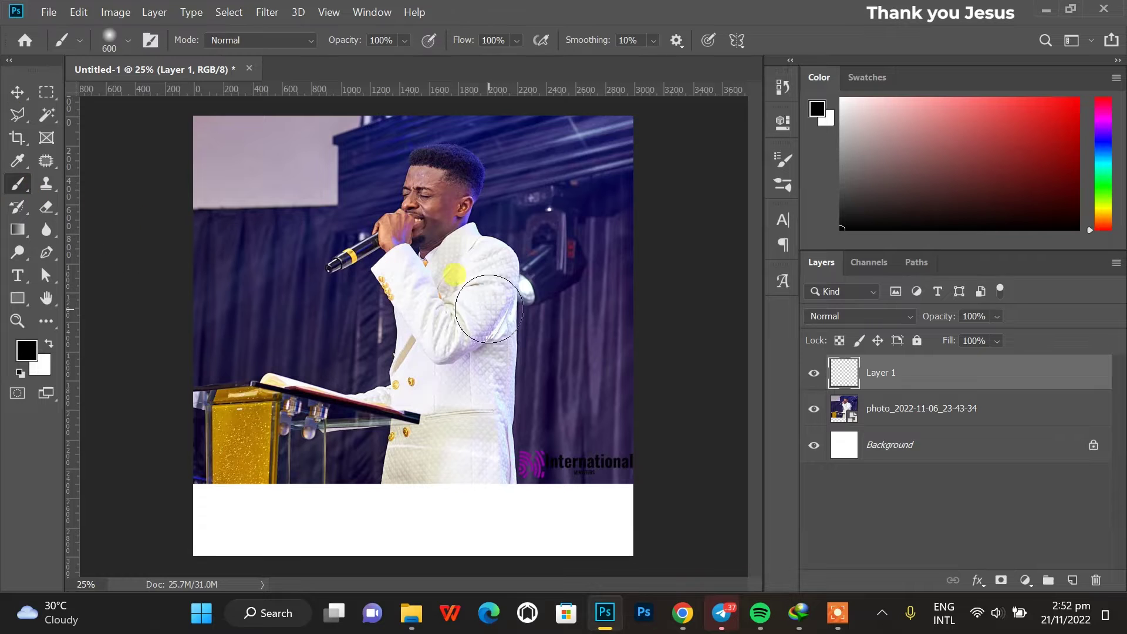
left_click(553, 324, "alt")
key("bracketright")
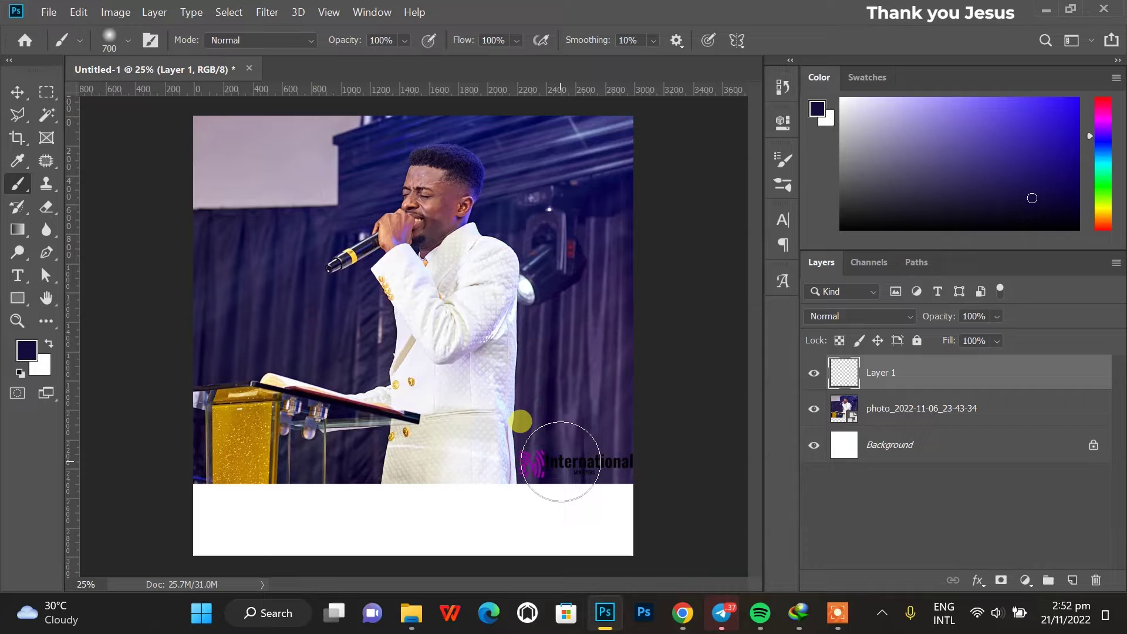
key("bracketright")
key("bracketright")
key("bracketright")
key("bracketright")
key("bracketright")
key("bracketright")
key("bracketright")
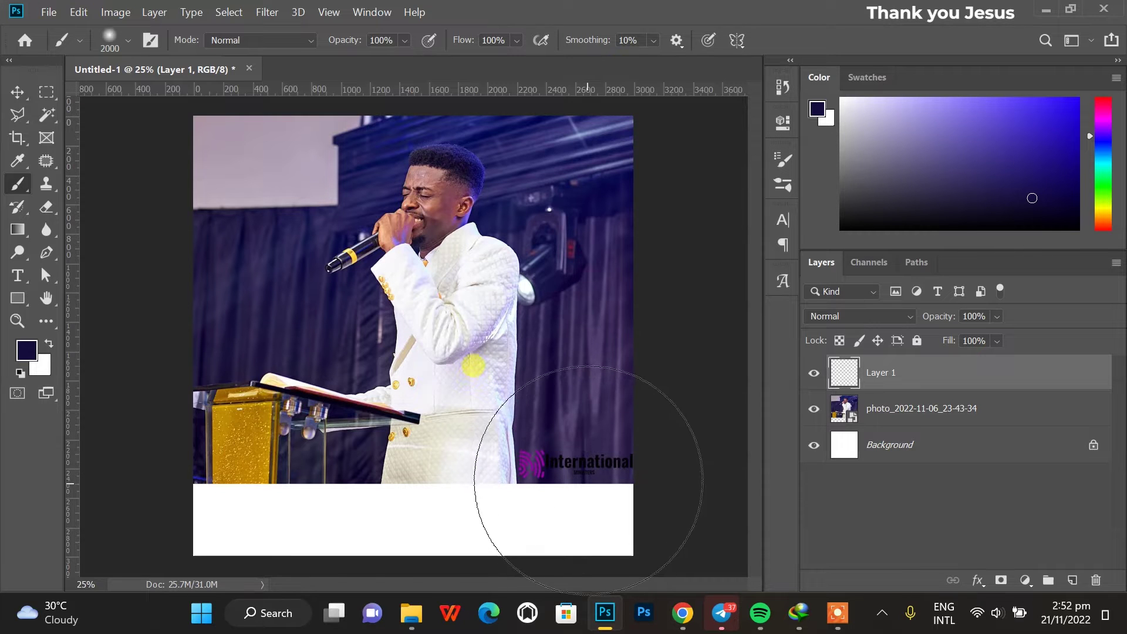
mouse_move(485, 538)
left_mouse_down()
mouse_move(610, 491)
mouse_move(501, 562)
mouse_move(510, 528)
mouse_move(390, 502)
left_mouse_up()
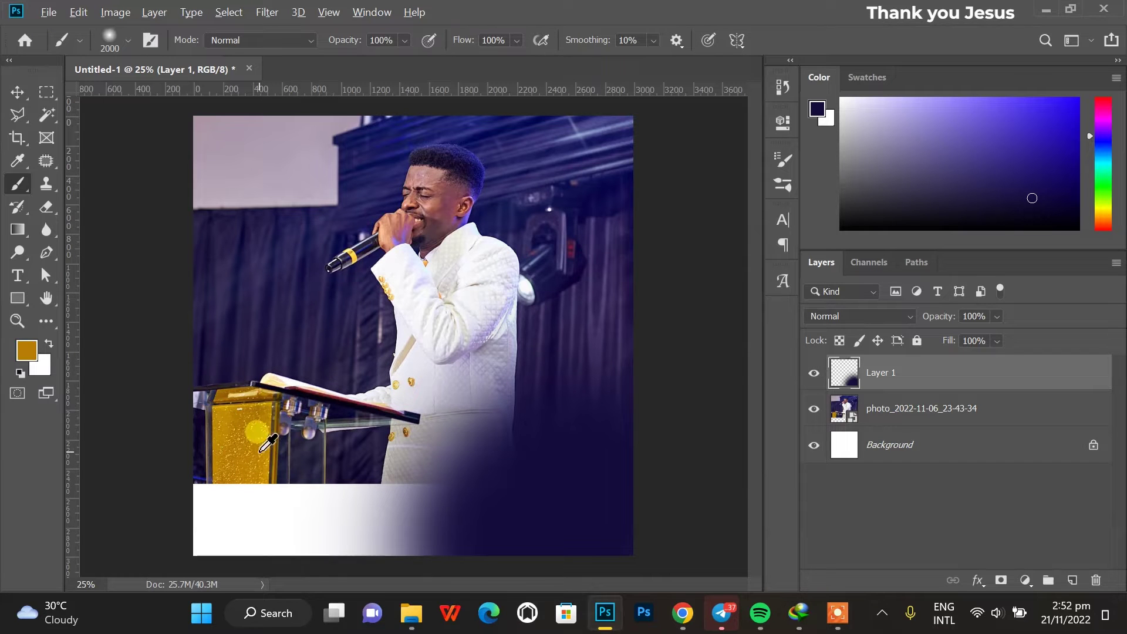
Paint gold over the podium, then purple and darker navy washes across the lower centre.
mouse_move(301, 528)
left_mouse_down()
mouse_move(265, 532)
mouse_move(338, 536)
mouse_move(317, 528)
left_mouse_up()
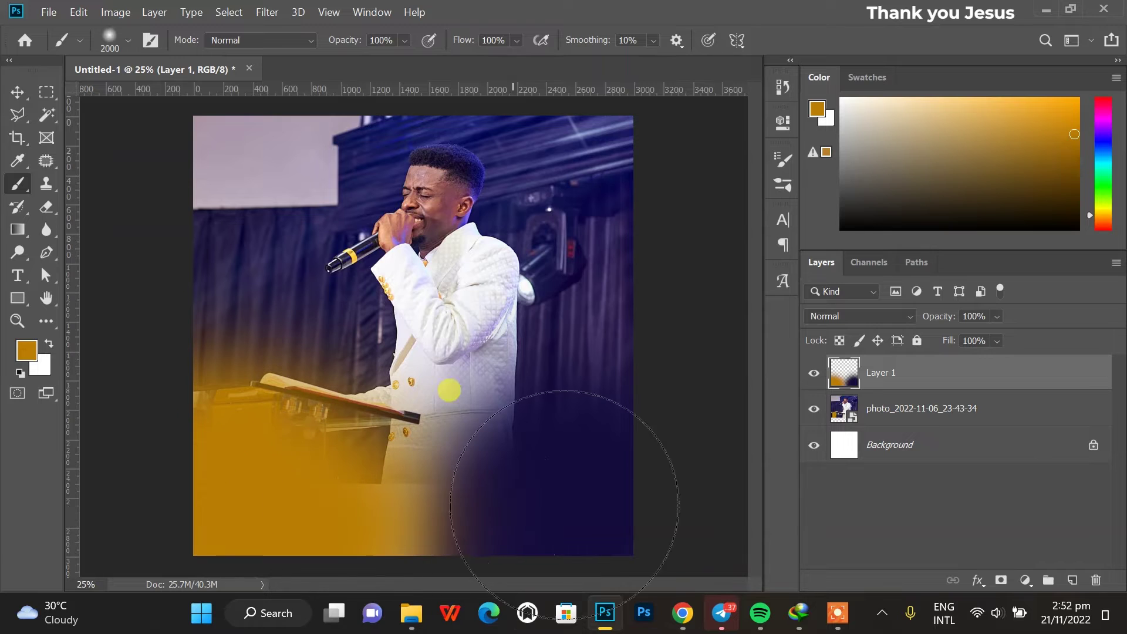
left_click(602, 124, "alt")
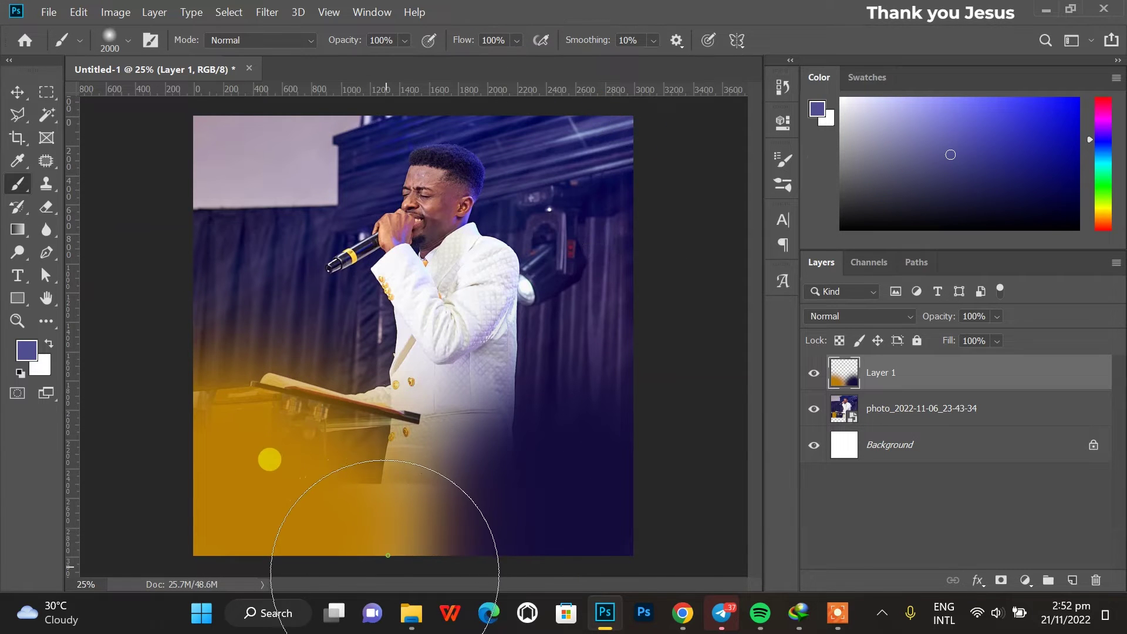
left_click(369, 551)
mouse_move(368, 553)
left_mouse_down()
mouse_move(328, 565)
mouse_move(345, 536)
mouse_move(307, 541)
mouse_move(309, 505)
mouse_move(367, 549)
left_mouse_up()
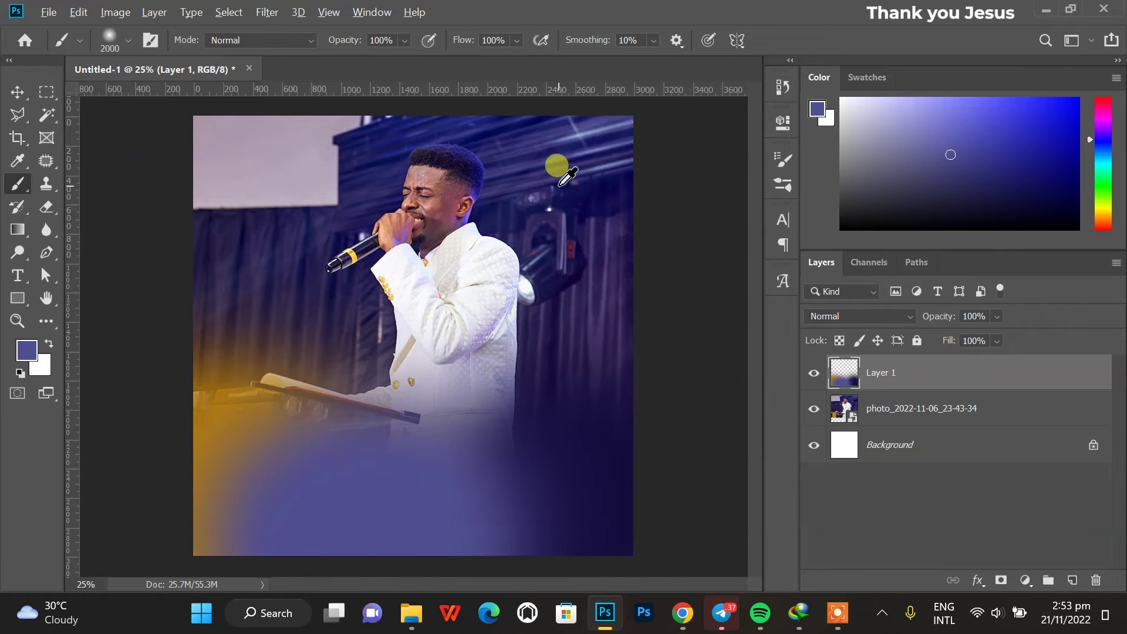
left_click(573, 173, "alt")
left_click_drag(445, 511, 485, 503)
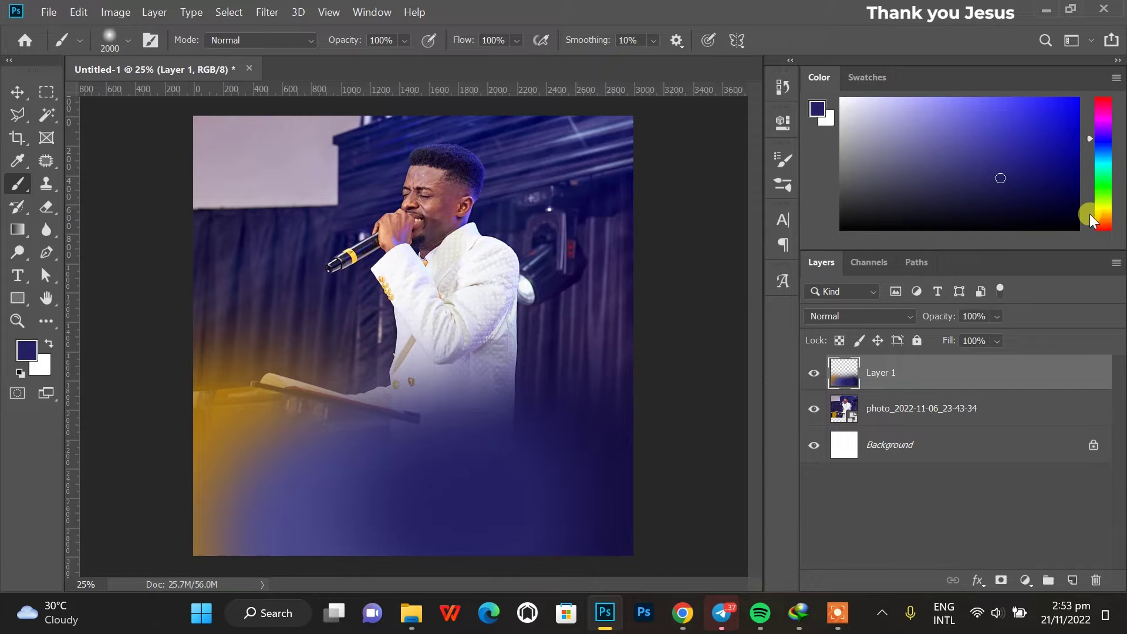
Paint bright lime green across the lower-left canvas.
left_click_drag(1090, 215, 1101, 200)
left_click_drag(1026, 132, 1025, 104)
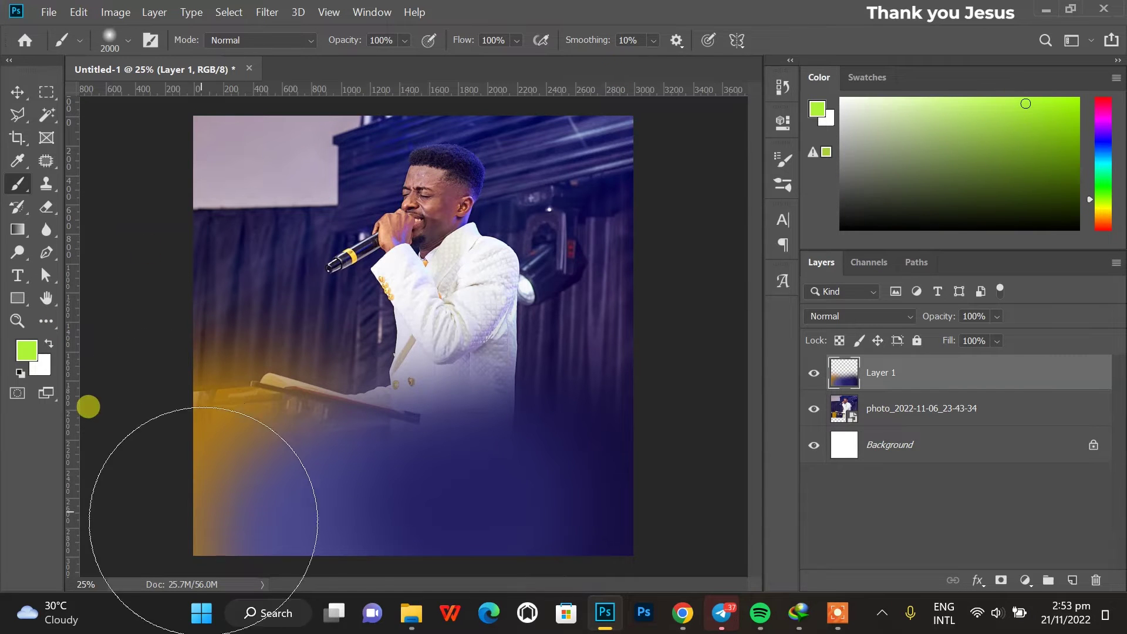
mouse_move(216, 502)
left_mouse_down()
mouse_move(218, 464)
mouse_move(195, 453)
left_mouse_up()
mouse_move(78, 338)
left_mouse_down()
mouse_move(133, 395)
mouse_move(239, 402)
left_mouse_up()
Blend a soft navy dab near the bottom at 26% brush opacity.
left_click(352, 458, "alt")
left_click(335, 505)
key("ctrl+minus")
key("2")
key("6")
left_click_drag(353, 504, 377, 478)
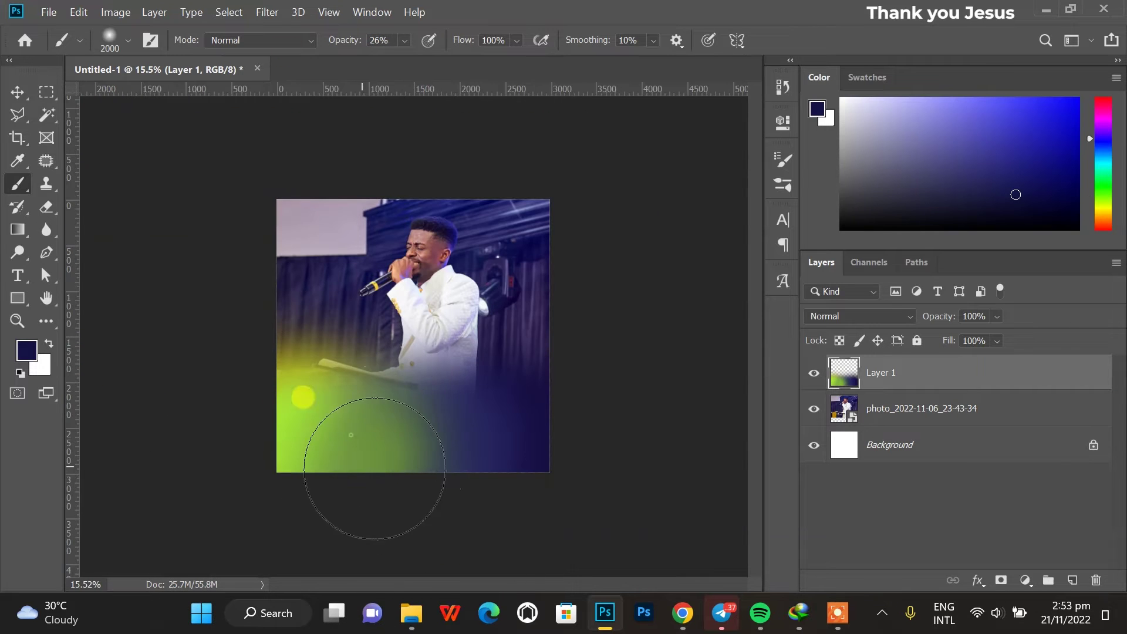
Fit the canvas in view and stretch the colour-wash layer taller upward.
key("d")
key("ctrl+0")
left_click(18, 92)
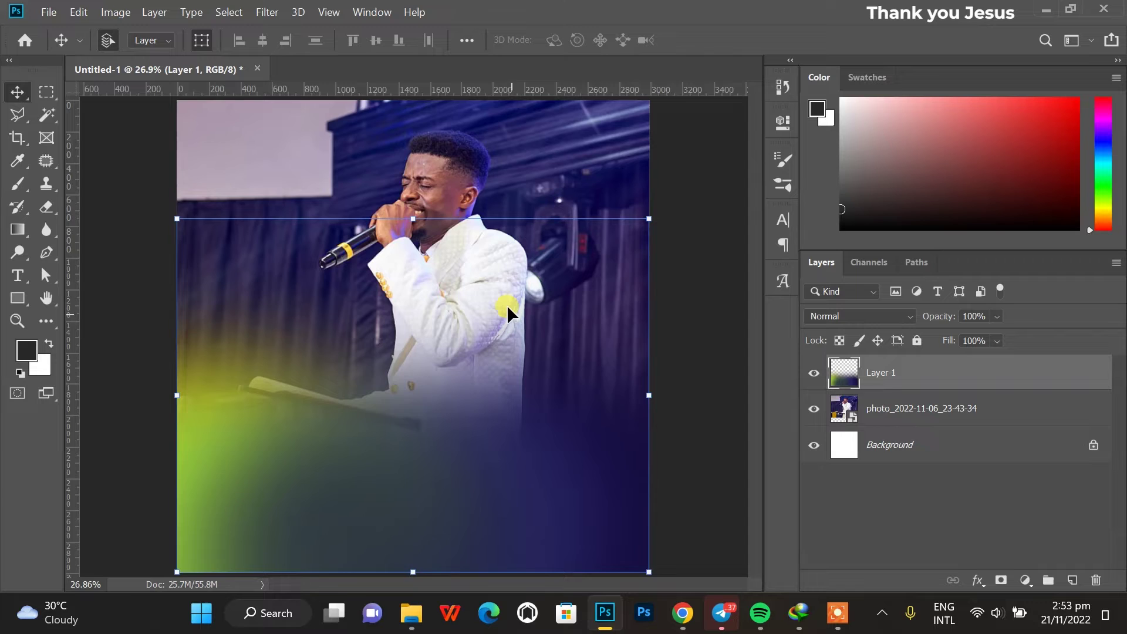
scroll(506, 305, "down", 2)
left_click_drag(413, 219, 397, 145)
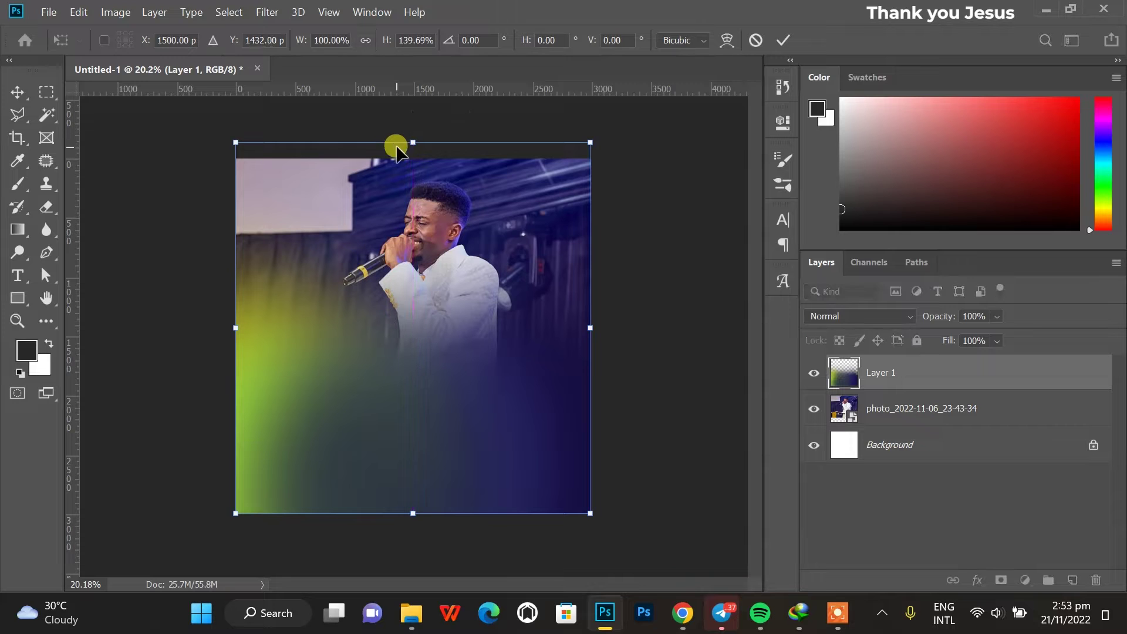
key("Return")
scroll(458, 445, "up", 2)
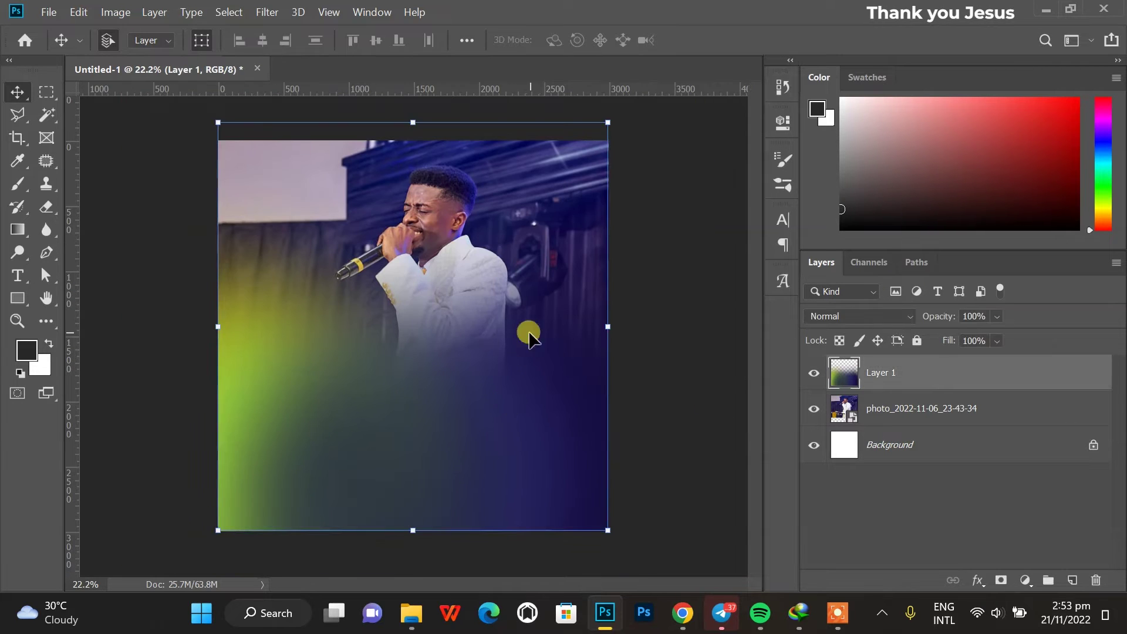
Try a navy brush dab and undo it, then lock the photo layer.
key("b")
left_click(584, 448, "alt")
left_click(526, 460, "alt")
key("ctrl+z")
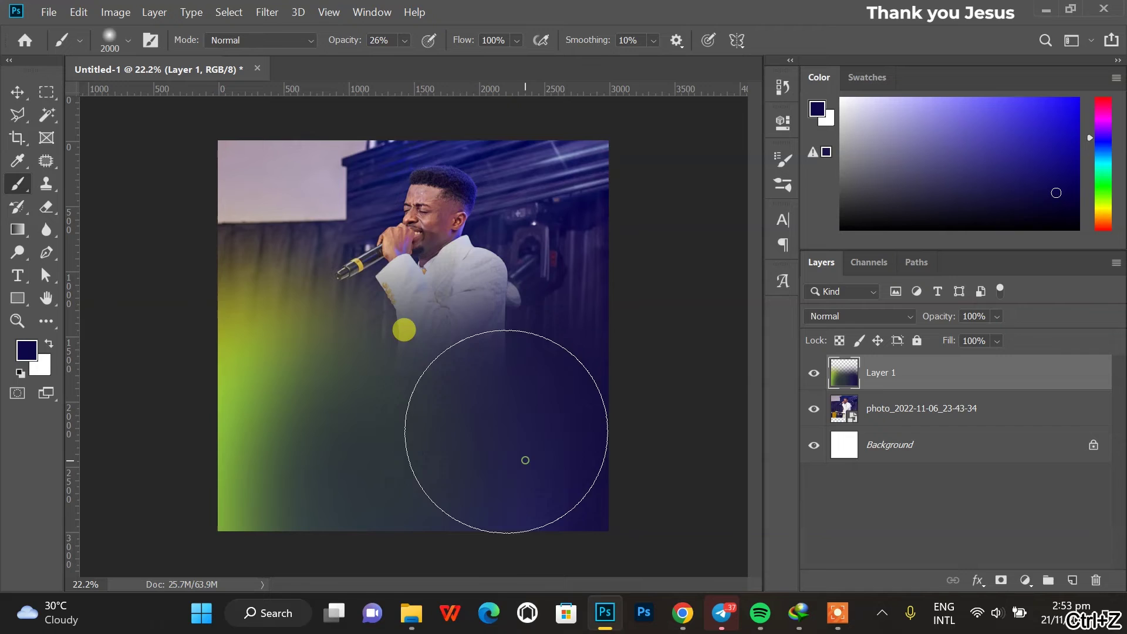
key("v")
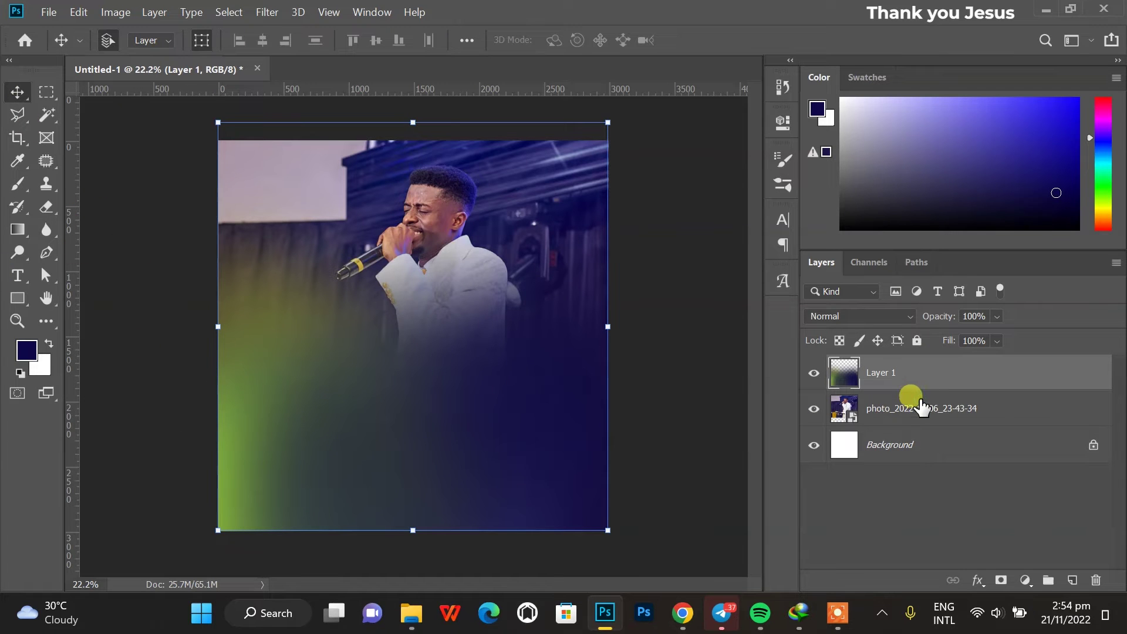
left_click(916, 407)
left_click(917, 341)
Lock Layer 1 and start an Anton text layer reading IMPACT on the photo.
left_click(917, 372)
left_click(916, 340)
left_click(18, 275)
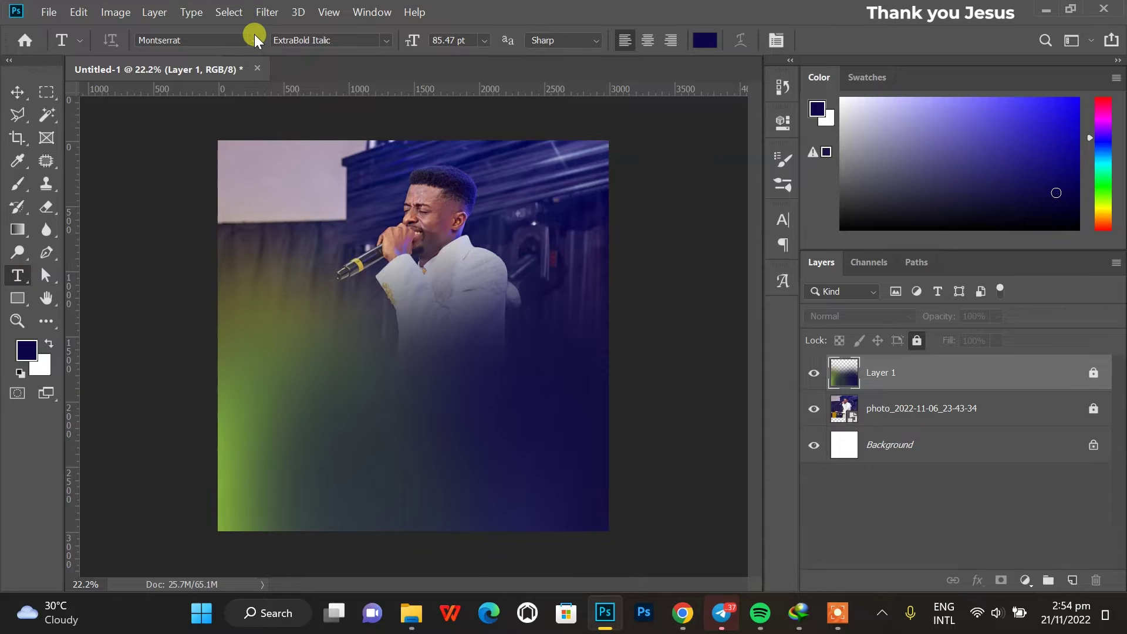
left_click(254, 39)
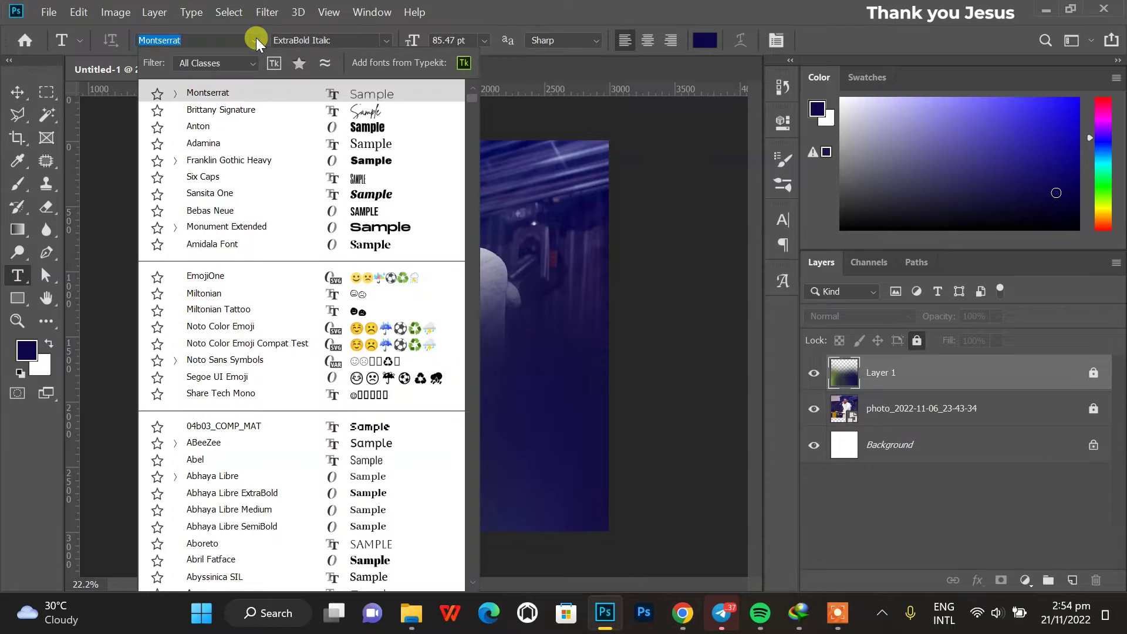
left_click(277, 126)
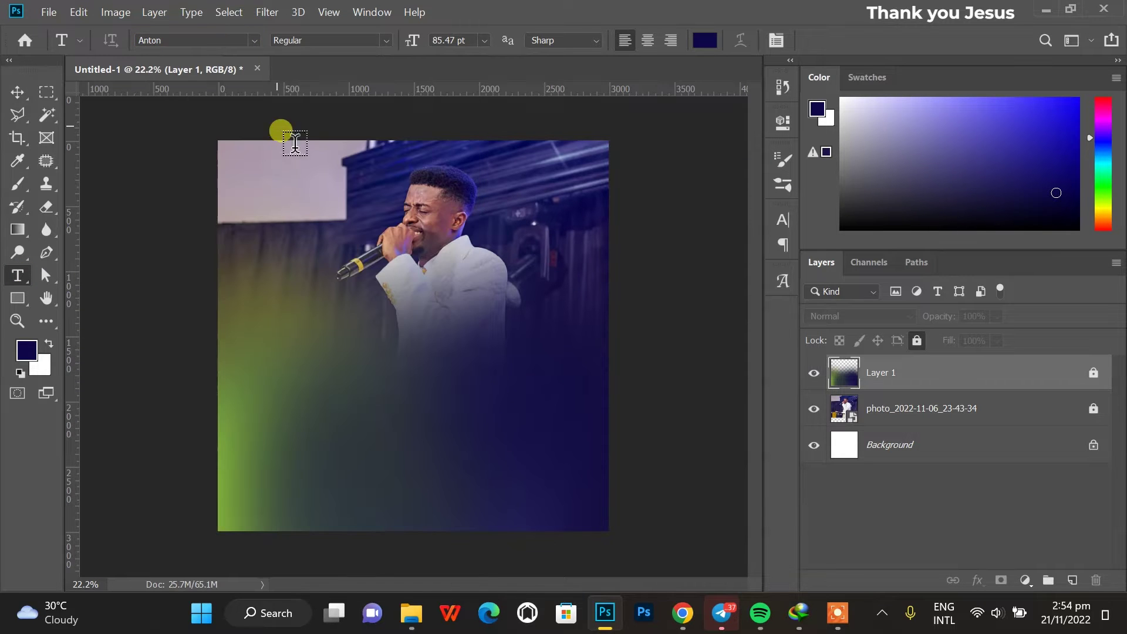
left_click(352, 330)
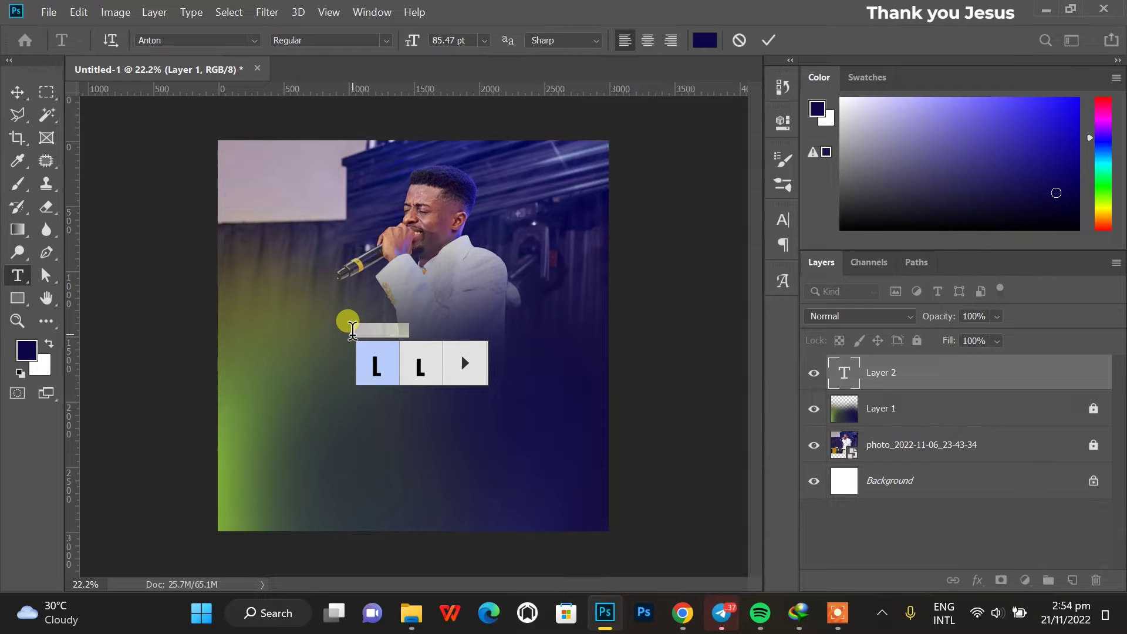
key("BackSpace")
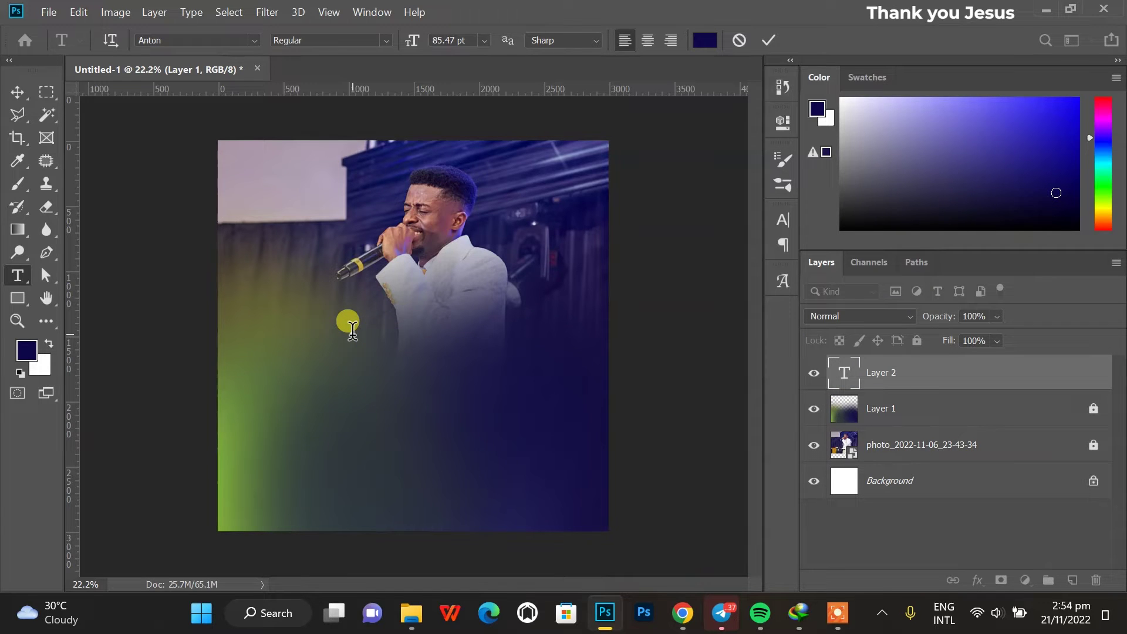
key("ctrl+a")
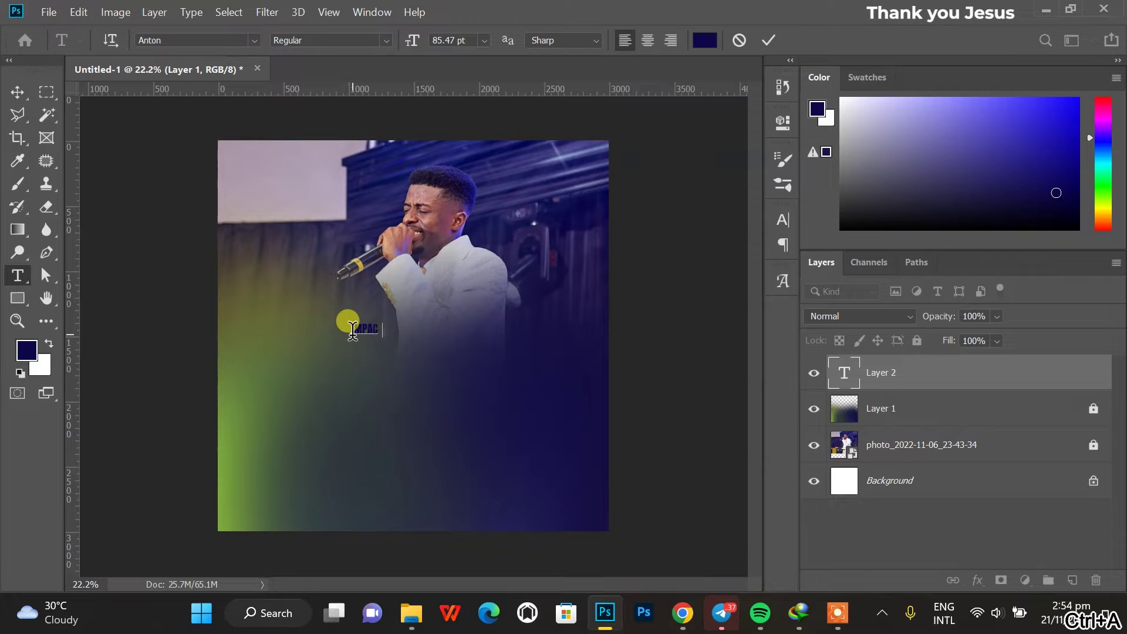
key("ctrl+a")
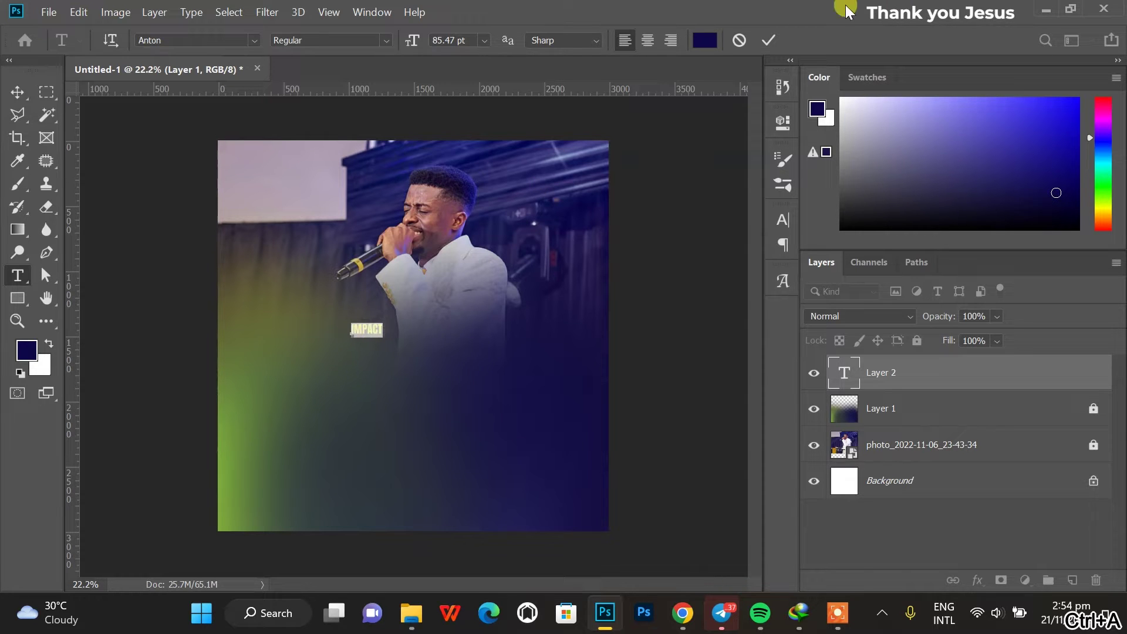
Make IMPACT white, enlarge it, and move it to the middle of the photo.
left_click(705, 40)
left_click_drag(598, 294, 565, 178)
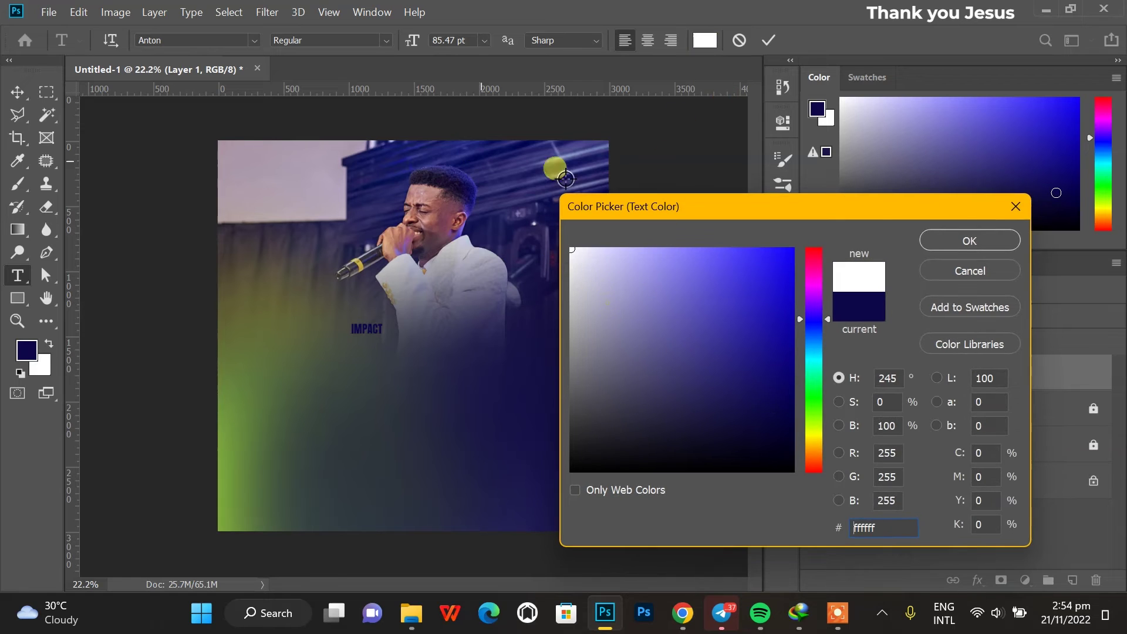
left_click(971, 240)
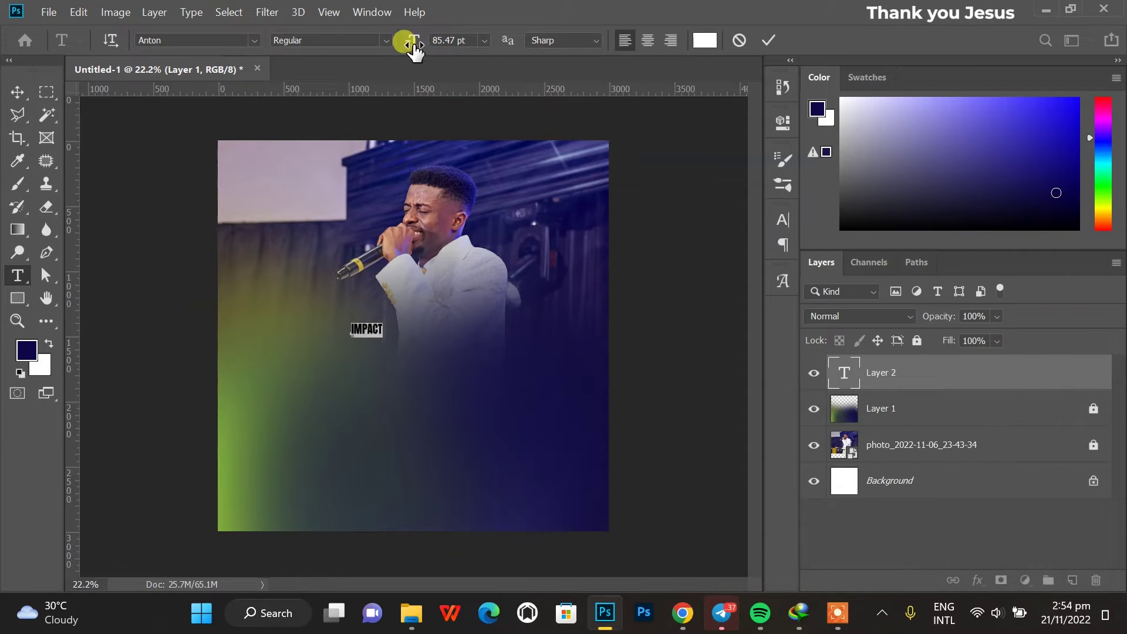
left_click_drag(414, 50, 691, 80)
key("ctrl+Return")
key("v")
left_click_drag(452, 303, 428, 394)
Duplicate IMPACT below itself and retype the copy as SERVICE.
left_click_drag(71, 170, 413, 170)
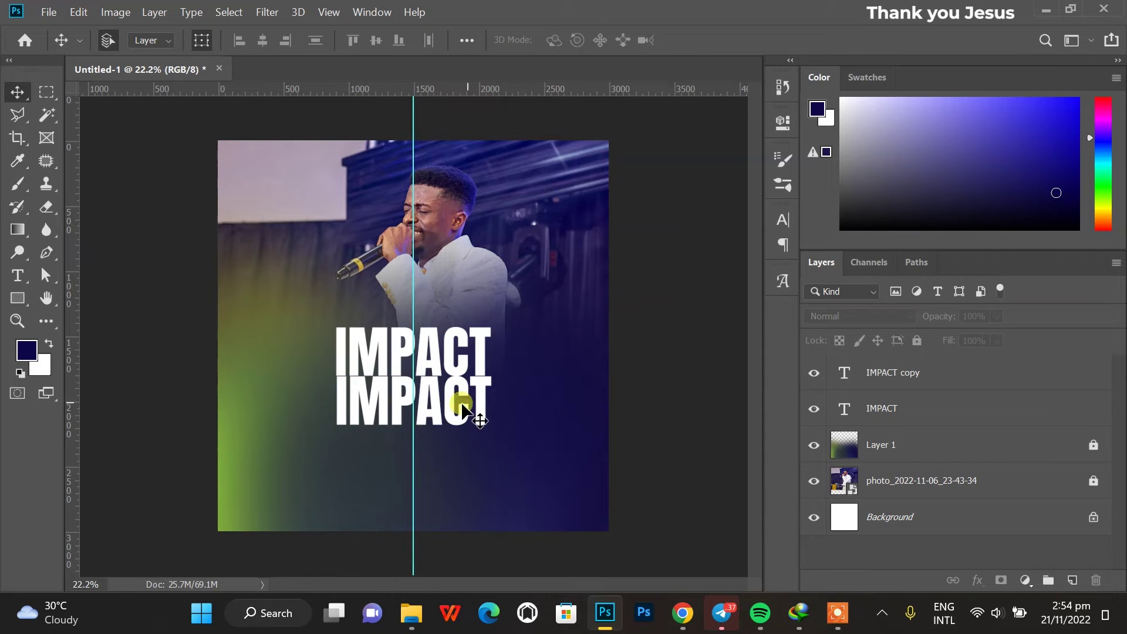
double_click(462, 405)
type("SERVICE")
key("ctrl+Return")
scroll(332, 422, "up", 3)
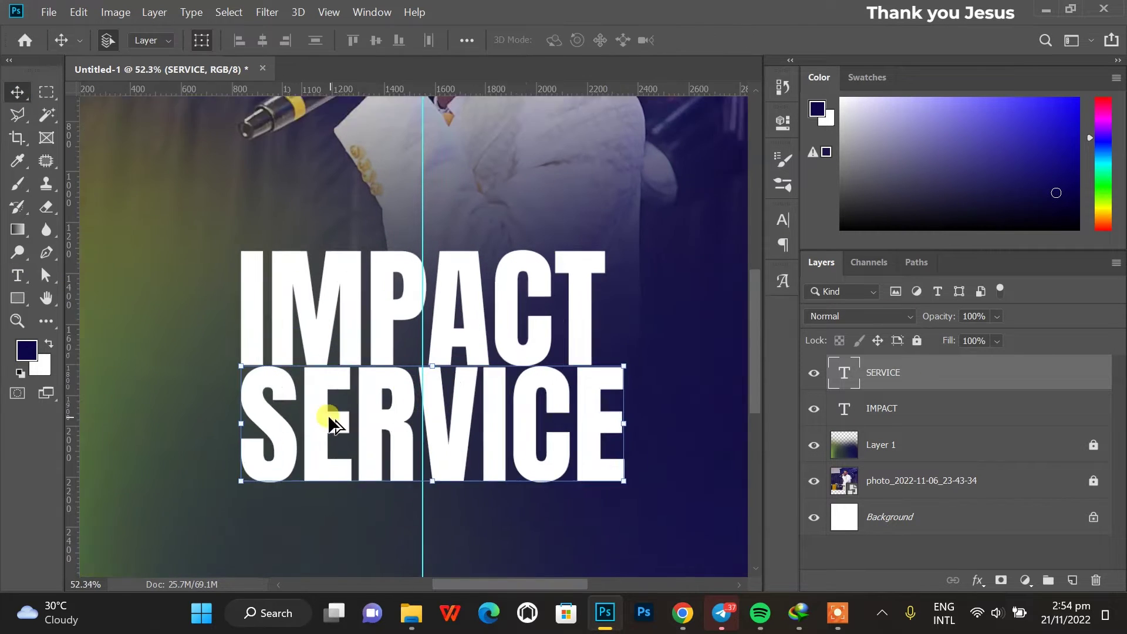
scroll(331, 422, "up", 1)
Narrow SERVICE to IMPACT's width, then scale both words up slightly.
key("ctrl+t")
left_click_drag(663, 443, 632, 433)
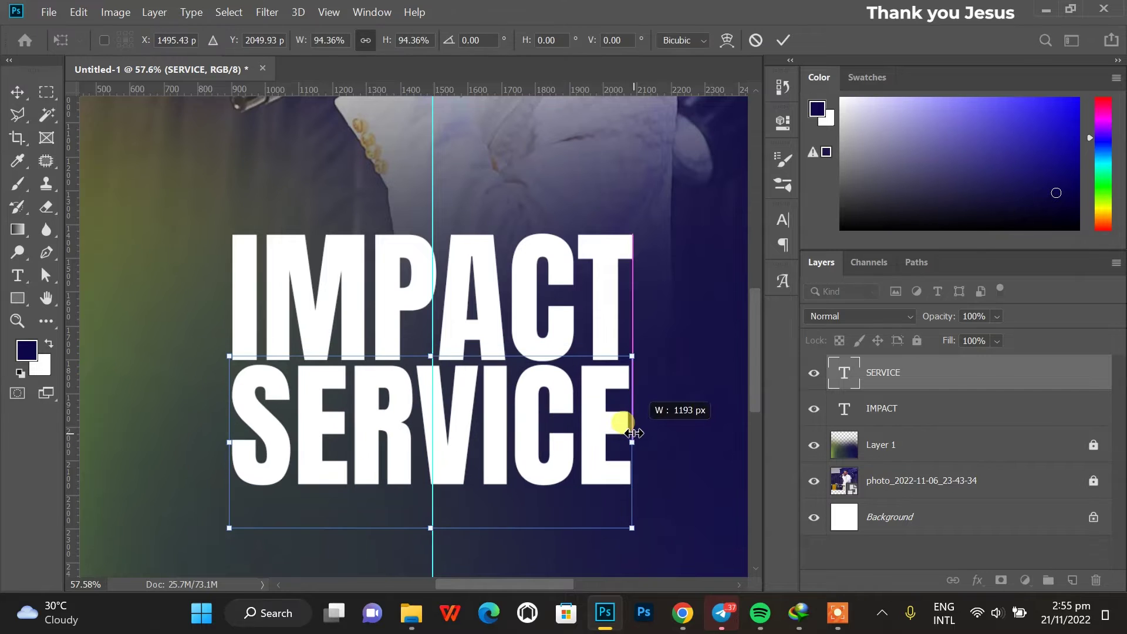
key("Return")
scroll(633, 433, "down", 3)
left_click_drag(528, 302, 340, 466)
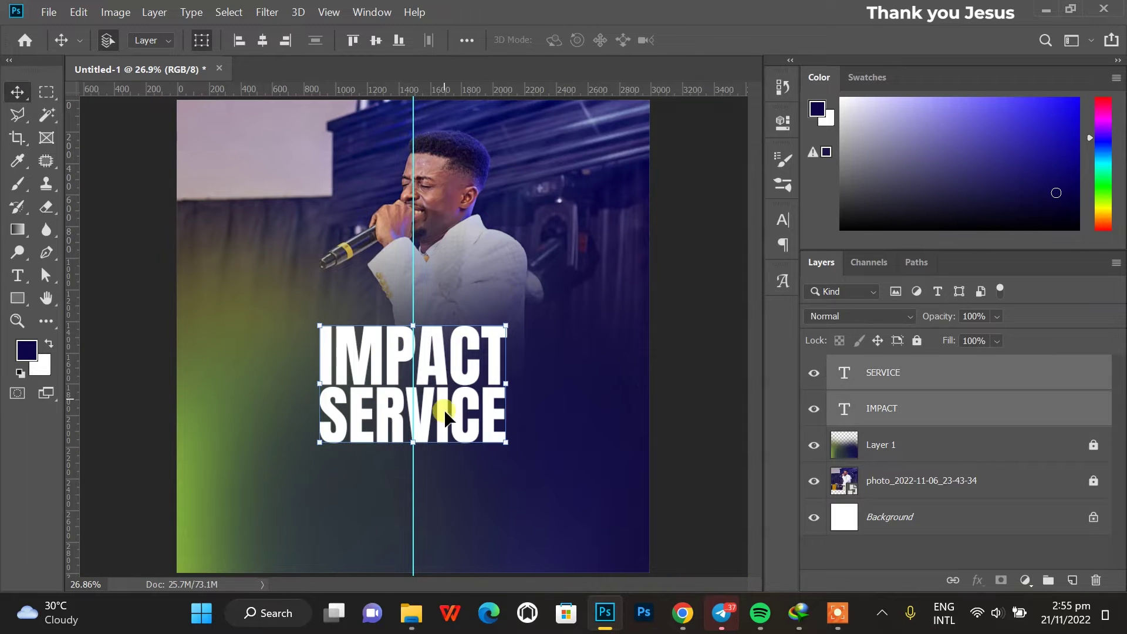
left_click_drag(412, 442, 412, 450)
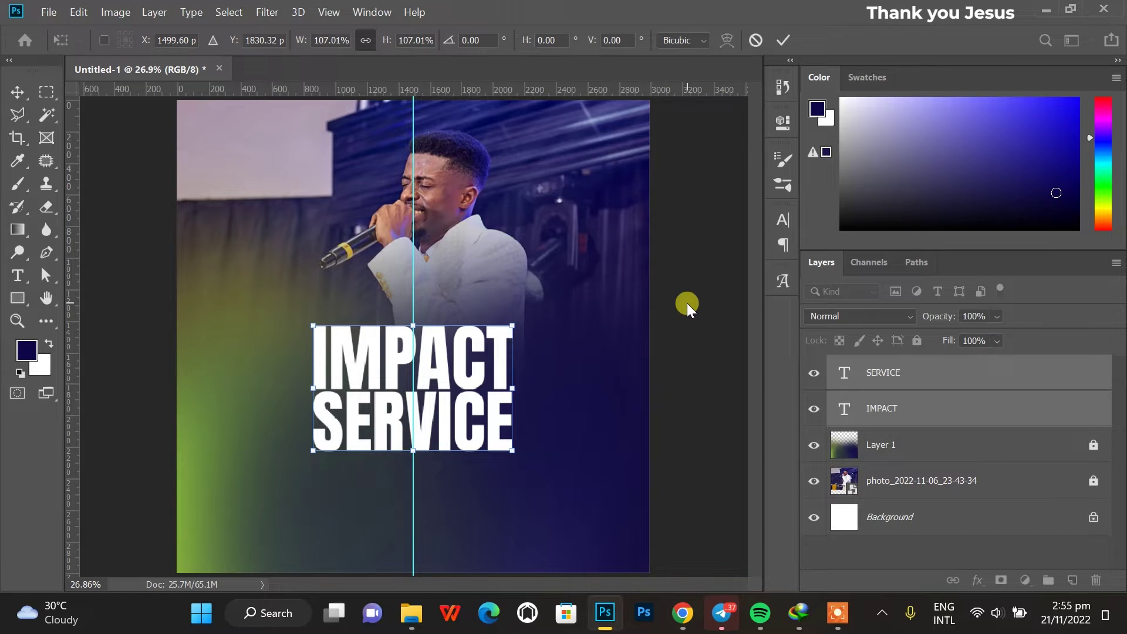
key("Return")
Skew both words to an italic lean of about -7.7° and group them as Group 1.
left_click_drag(414, 328, 430, 327)
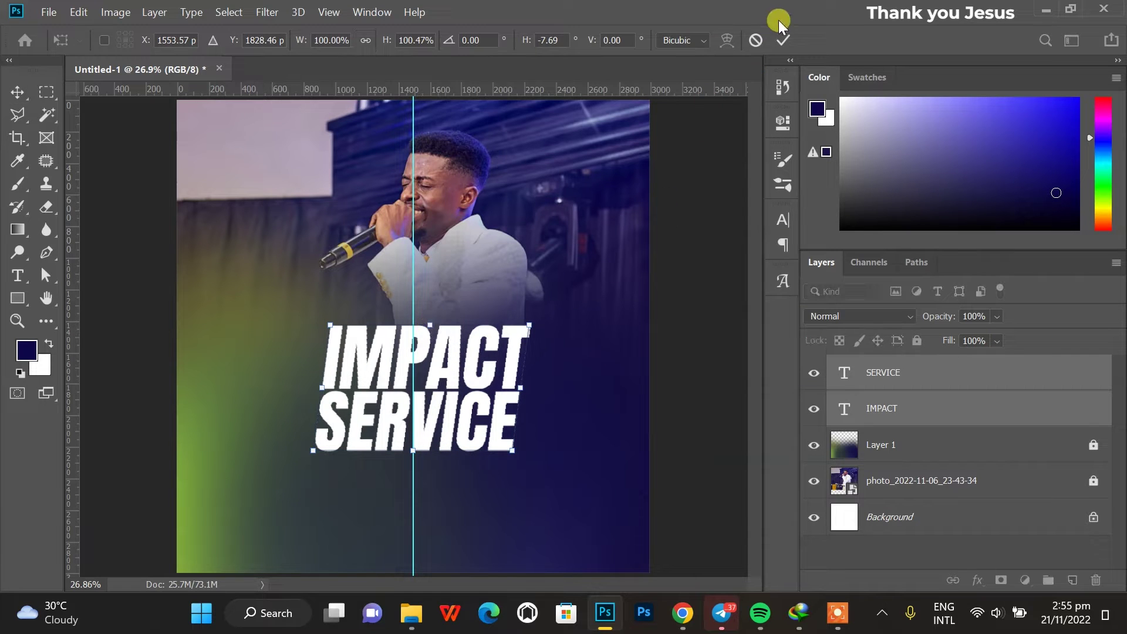
left_click(782, 40)
left_click(675, 305)
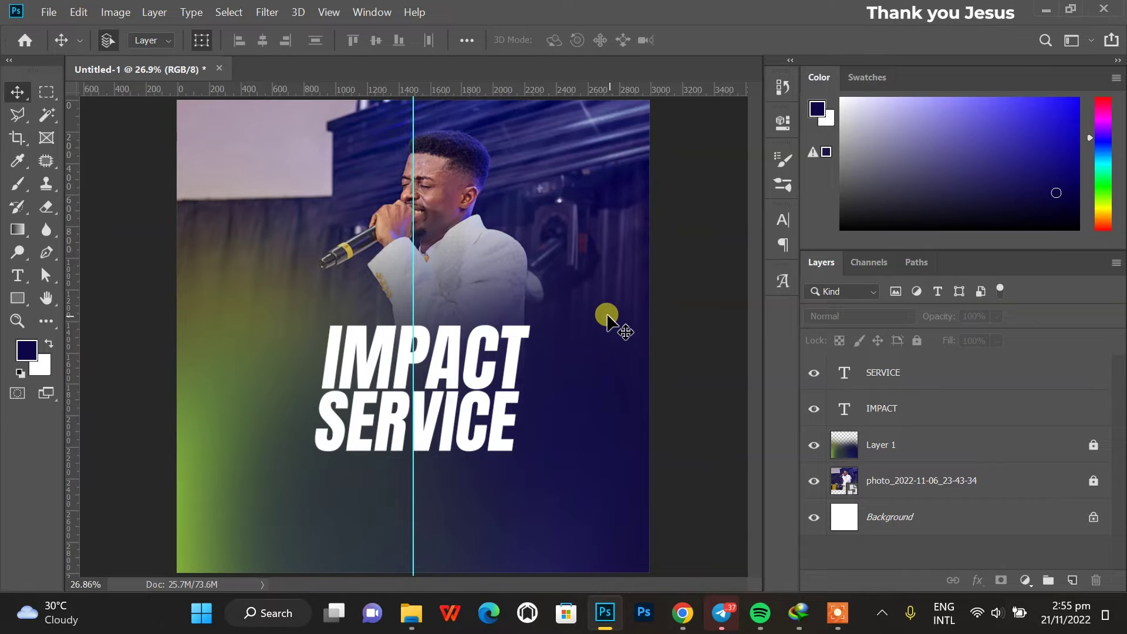
left_click_drag(595, 303, 314, 496)
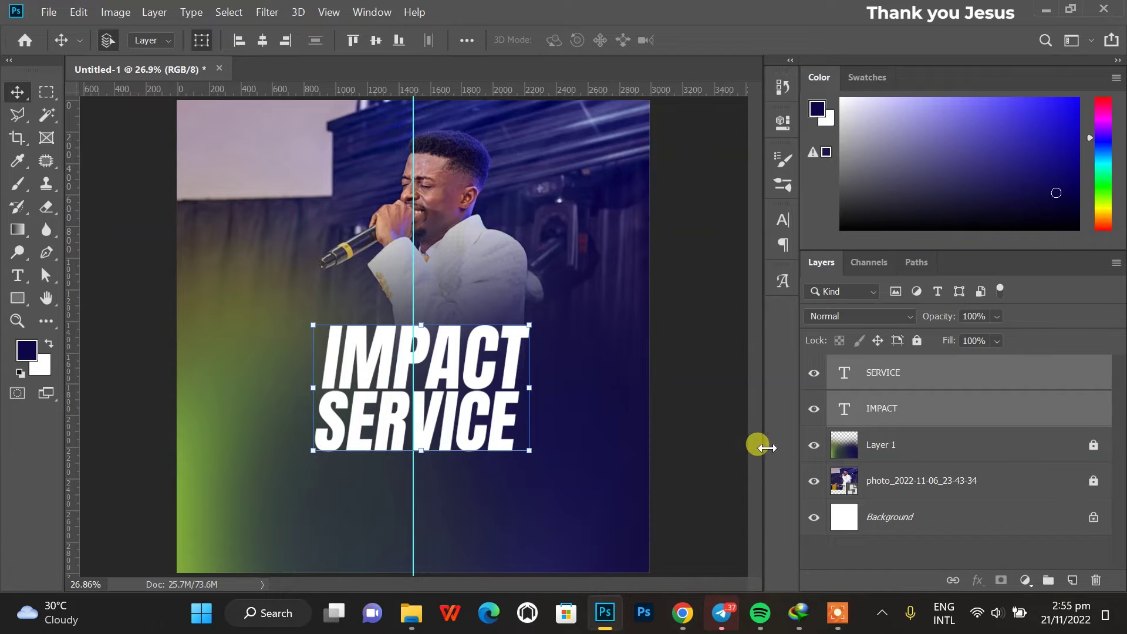
left_click(1048, 581)
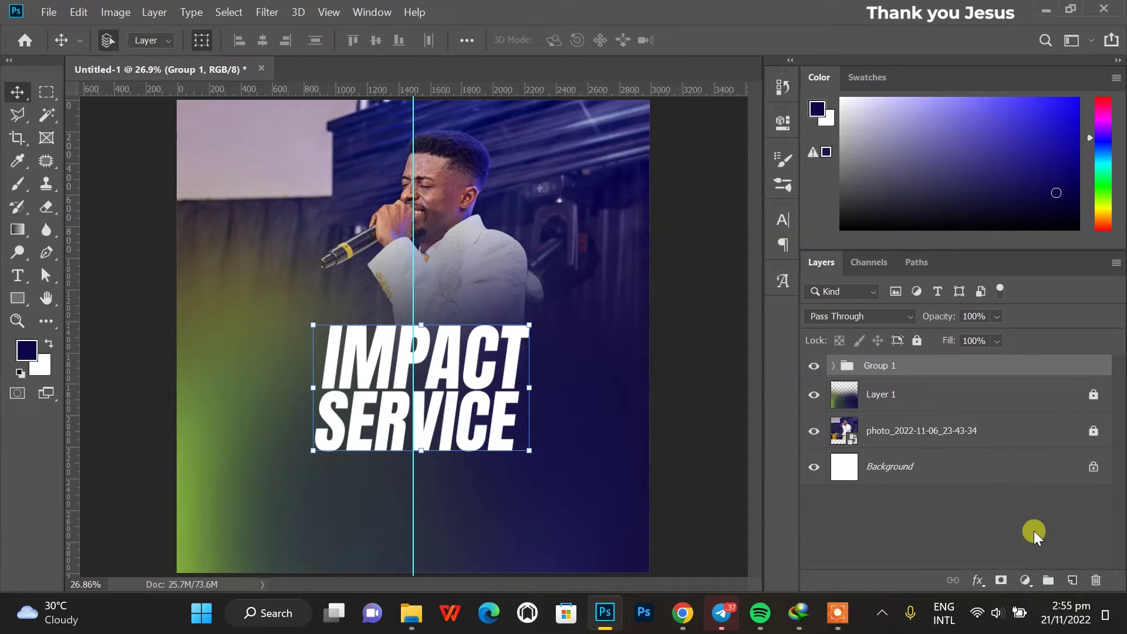
left_click(1071, 581)
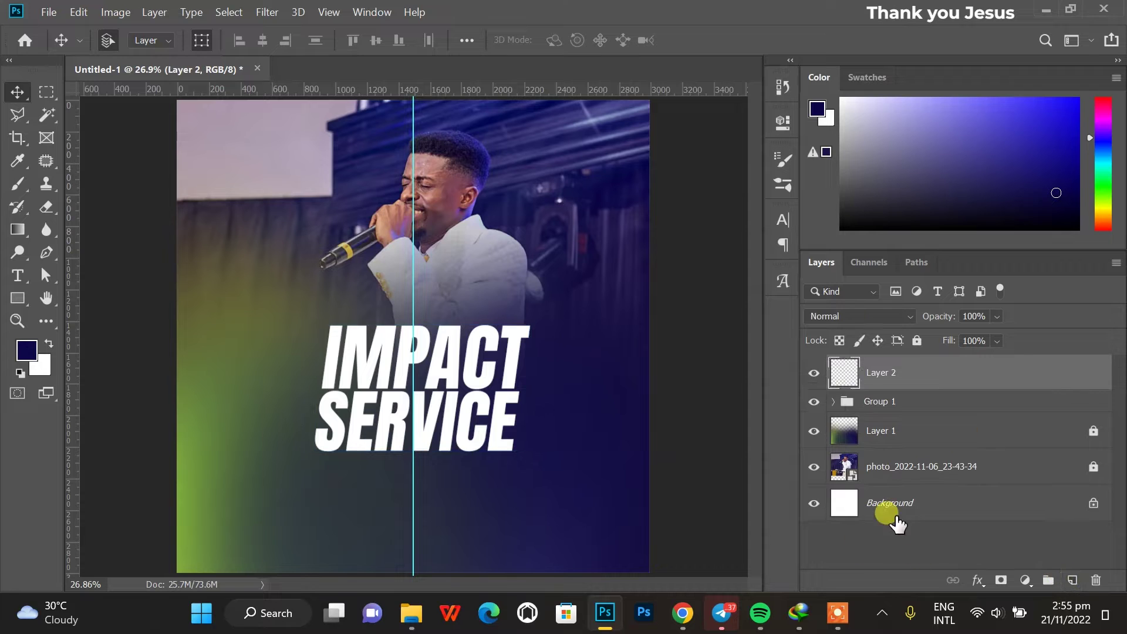
key("ctrl+z")
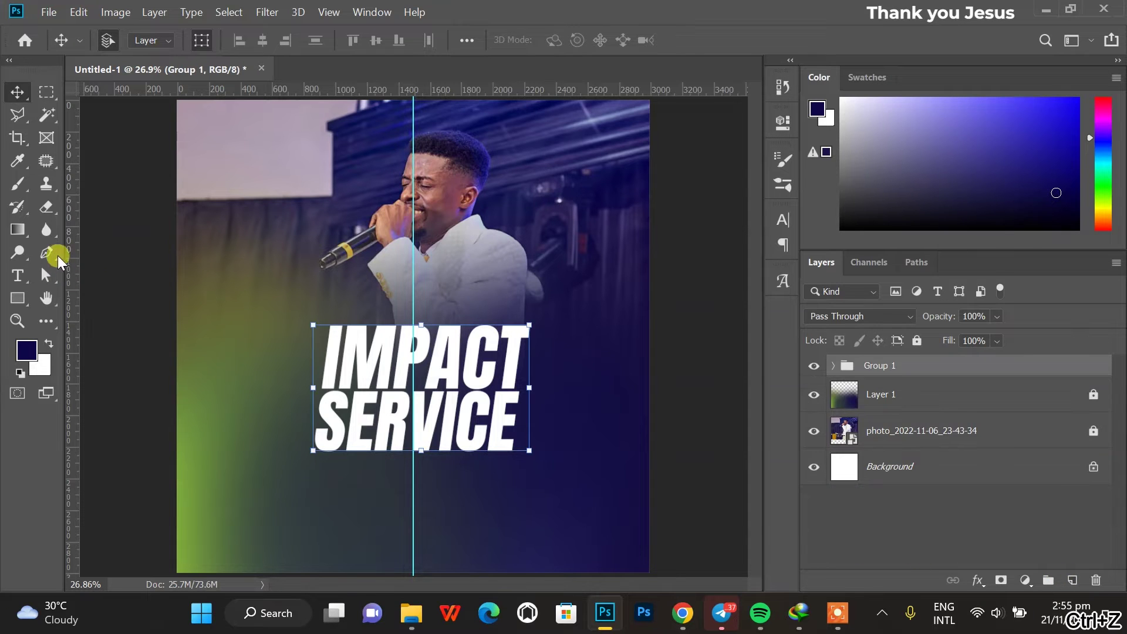
Draw a curved Pen shape beside the lettering and fill it black.
left_click(47, 253)
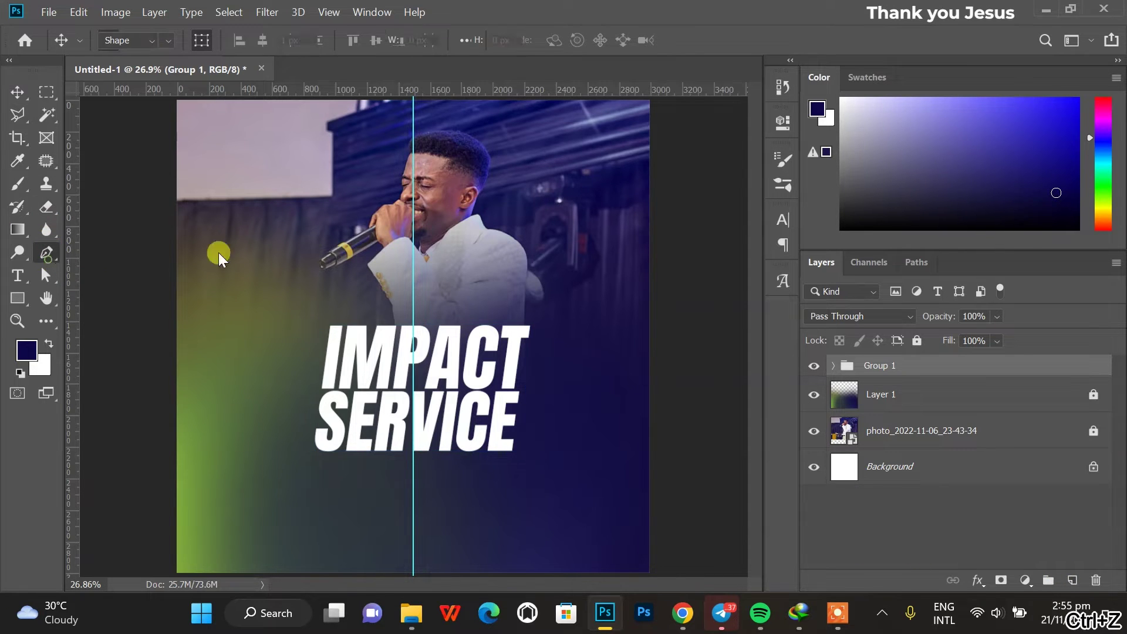
left_click(313, 316)
left_click_drag(529, 466, 583, 566)
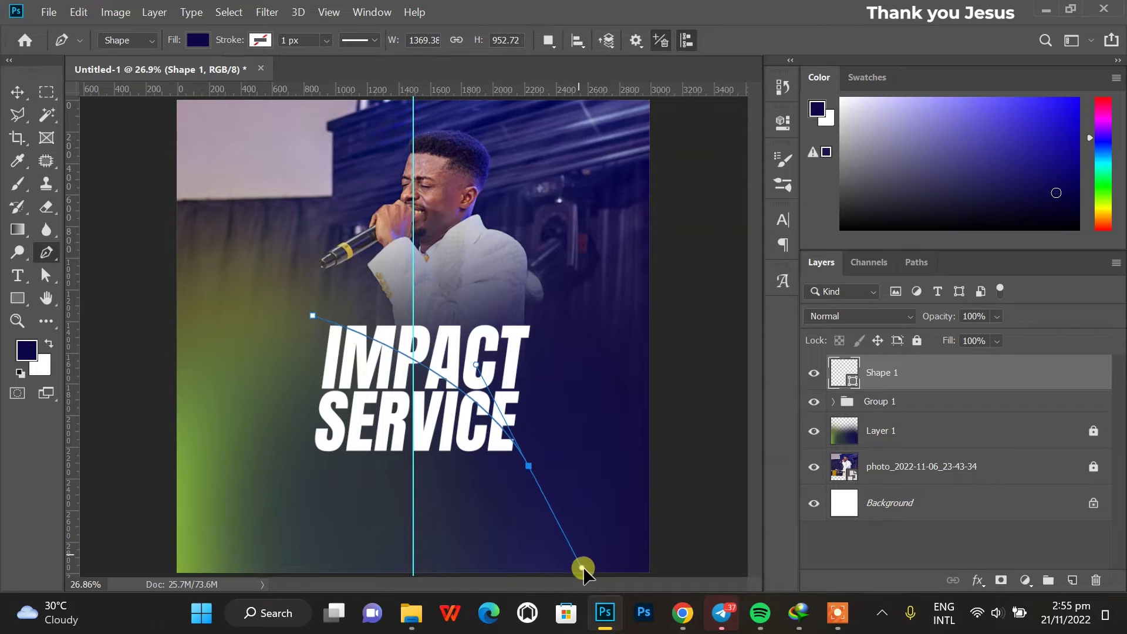
left_click(279, 469)
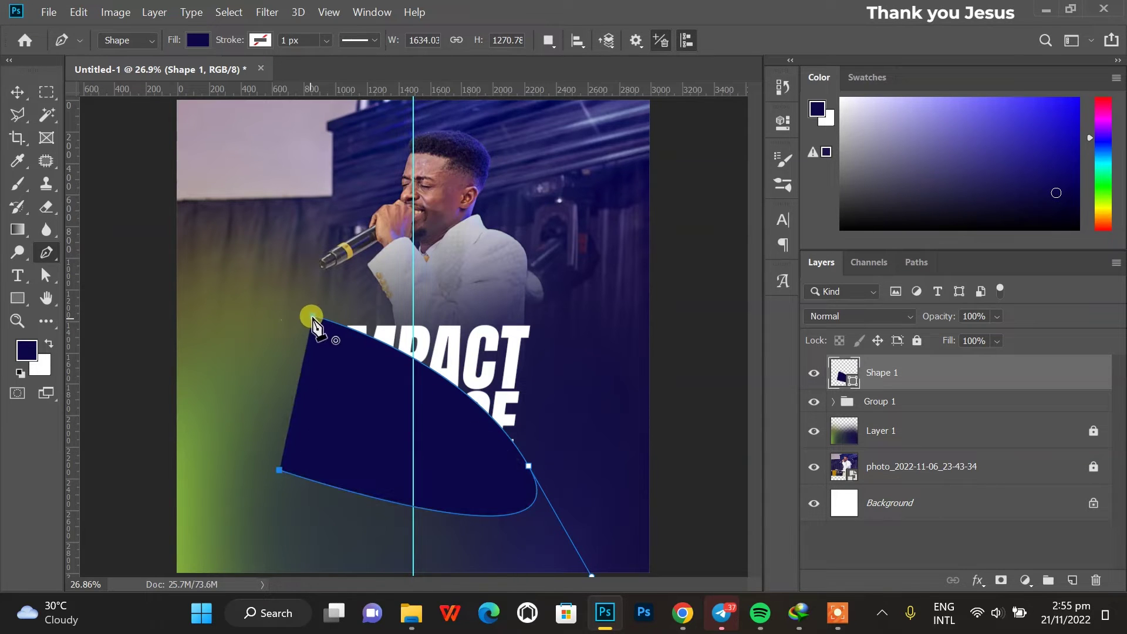
left_click(198, 40)
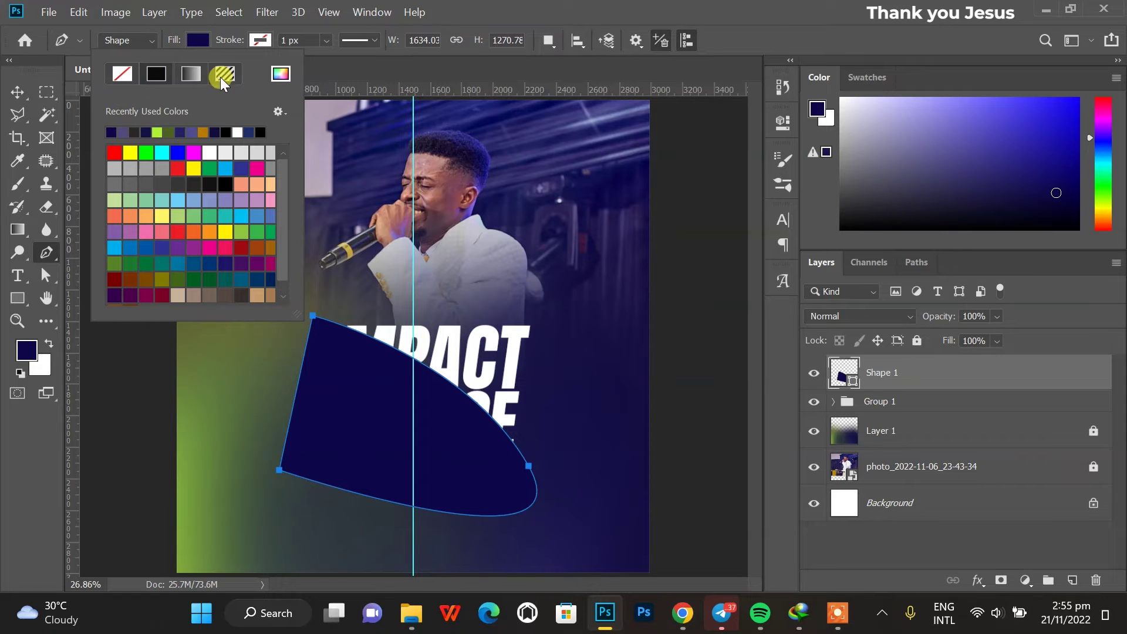
left_click(280, 73)
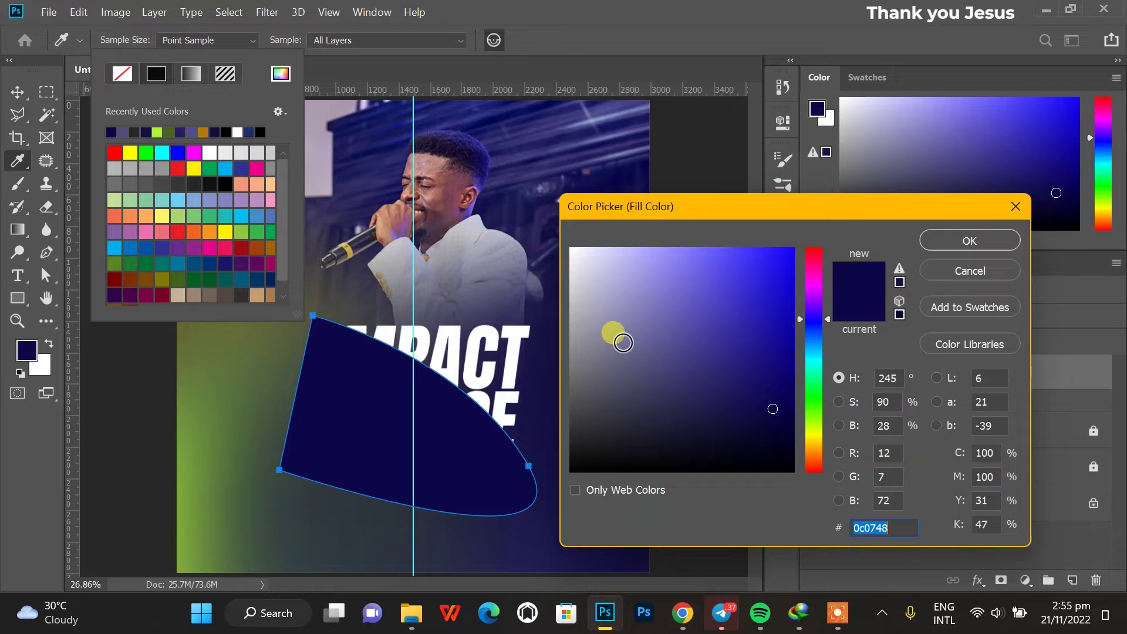
left_click(525, 514)
left_click(952, 246)
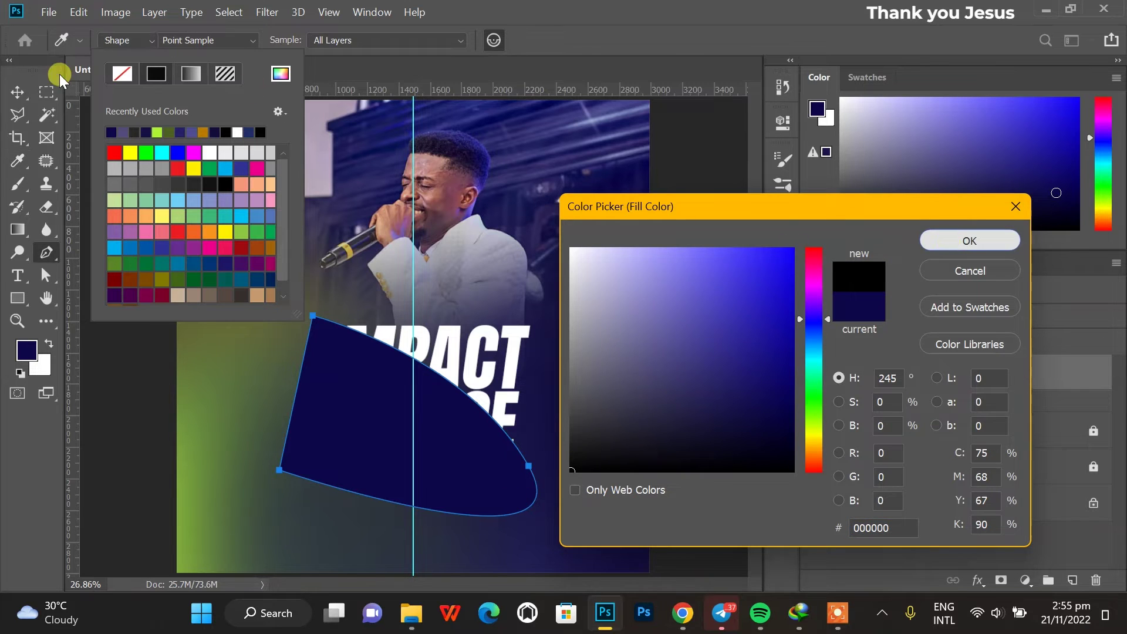
Add a layer mask to Shape 1 and clip it to the IMPACT SERVICE group.
left_click(18, 184)
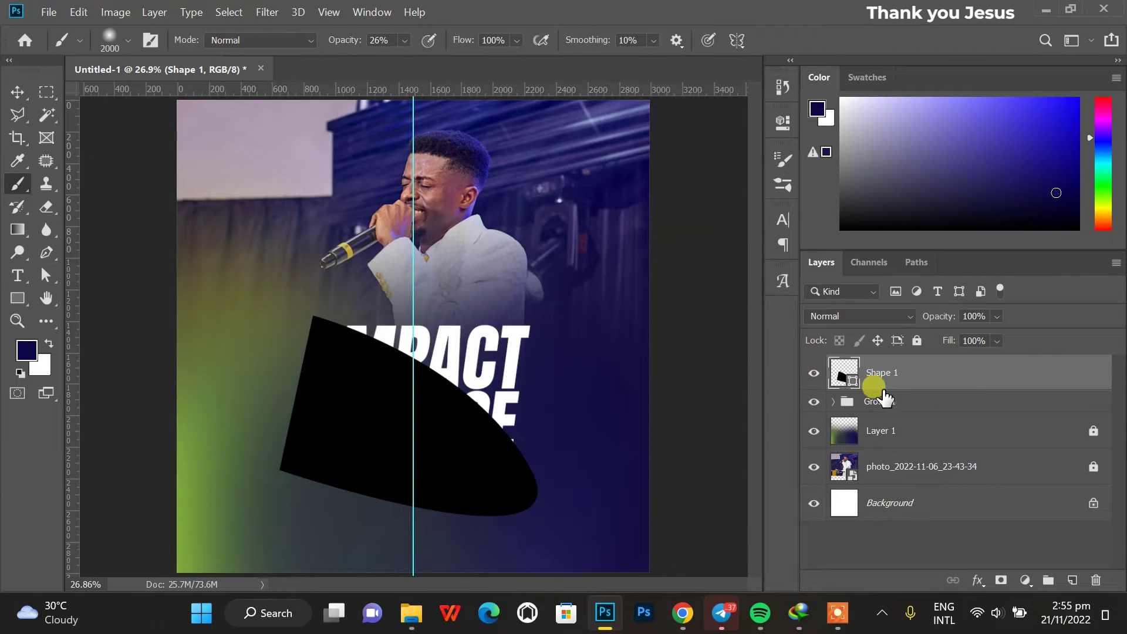
left_click(1001, 580)
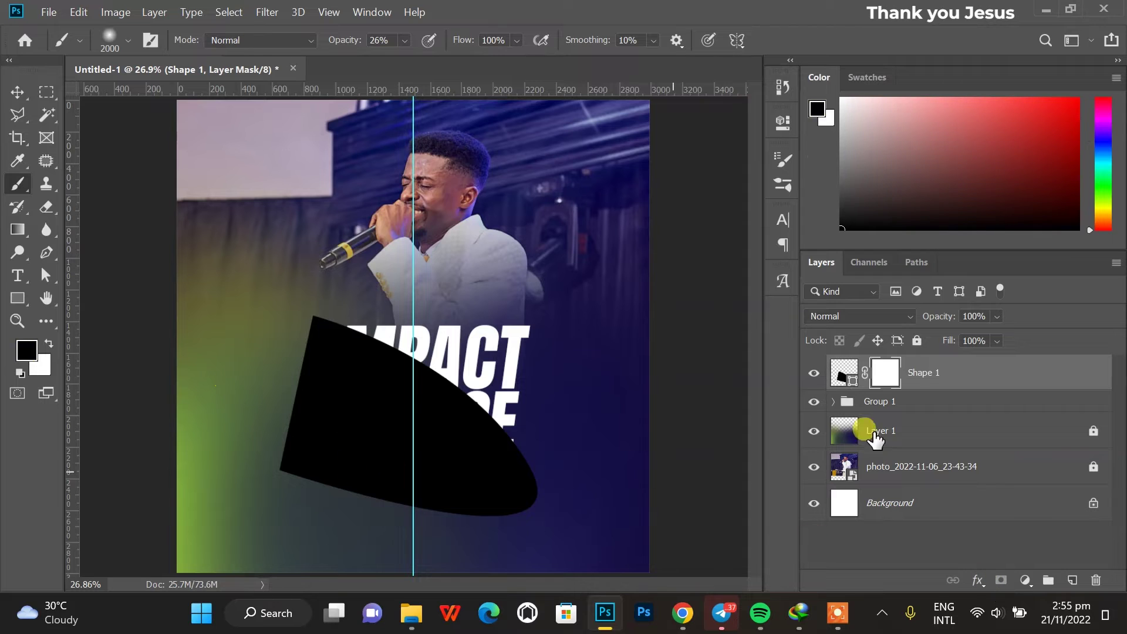
right_click(994, 384)
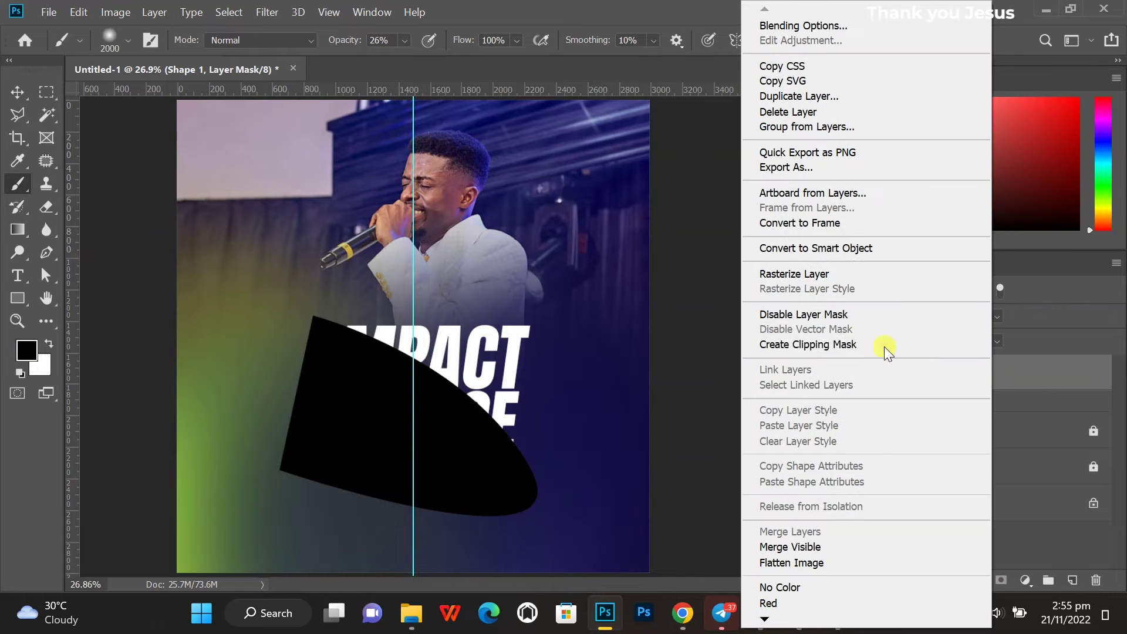
left_click(854, 347)
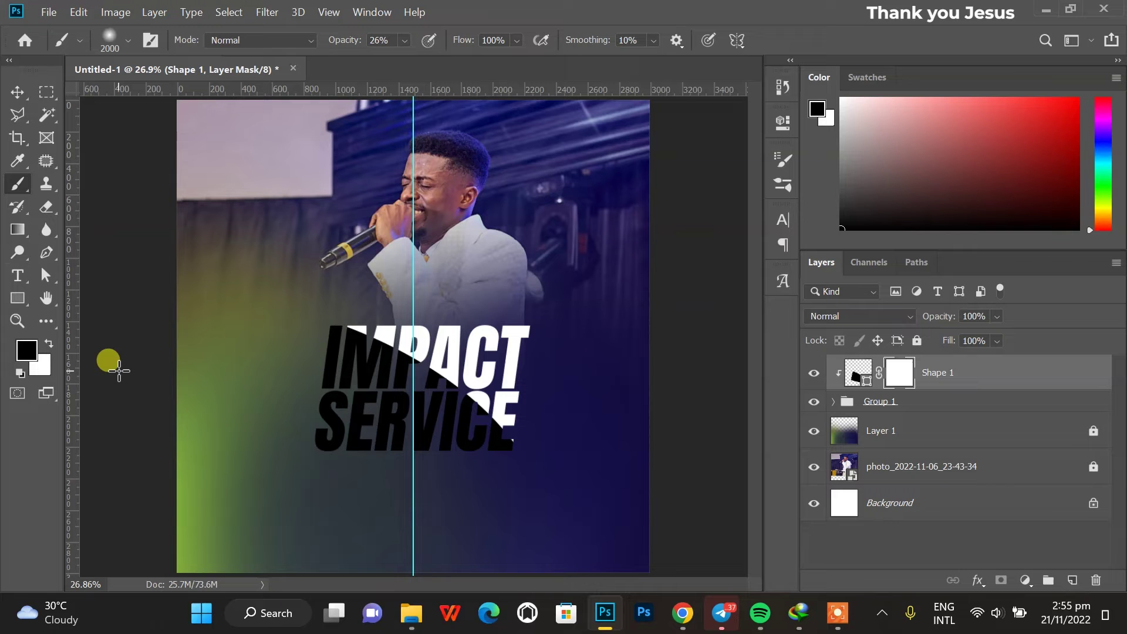
Paint the Shape 1 mask at 100% opacity so the black fades softly.
mouse_move(293, 487)
left_mouse_down()
mouse_move(362, 520)
mouse_move(320, 510)
mouse_move(303, 479)
mouse_move(340, 503)
mouse_move(323, 475)
left_mouse_up()
key("ctrl+z")
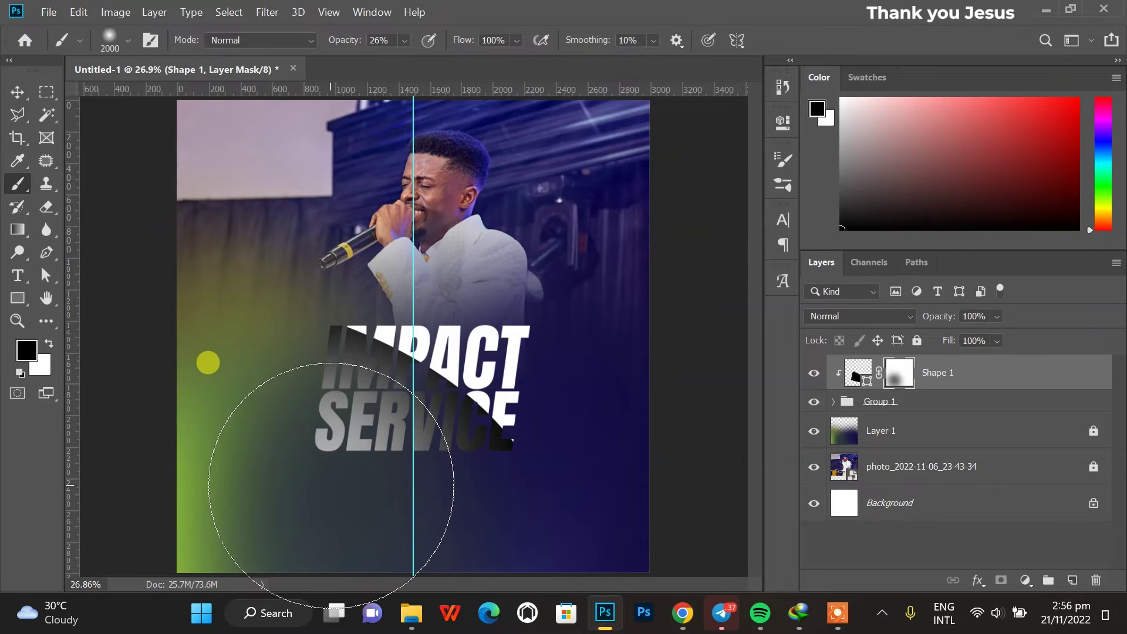
left_click_drag(339, 41, 473, 69)
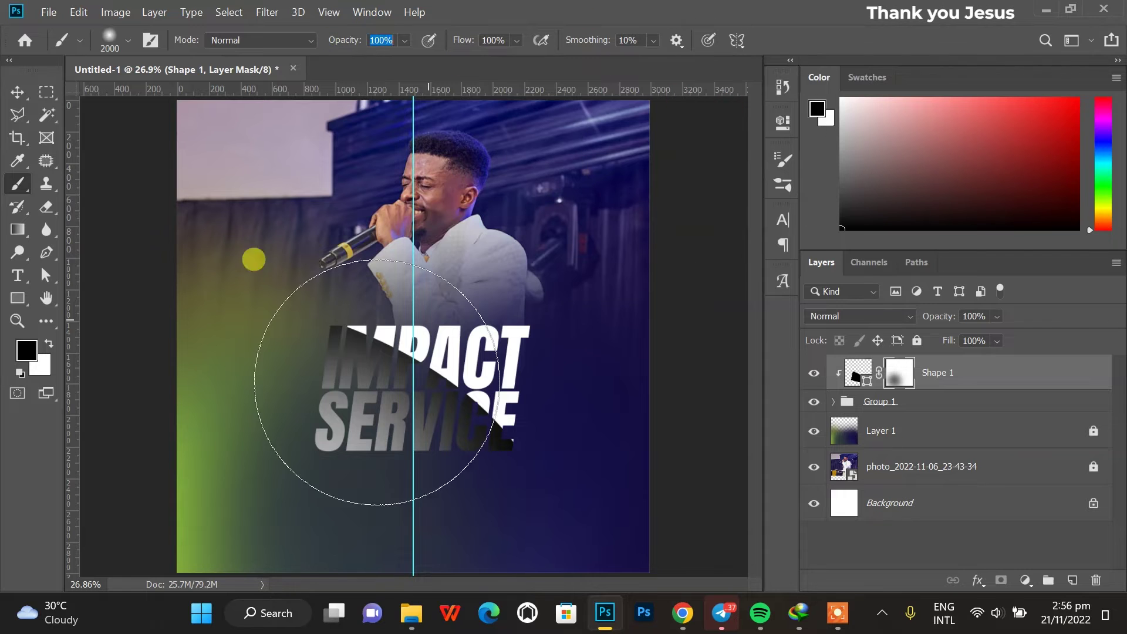
mouse_move(322, 531)
left_mouse_down()
mouse_move(608, 502)
mouse_move(306, 524)
mouse_move(176, 402)
mouse_move(184, 394)
mouse_move(98, 389)
mouse_move(30, 178)
mouse_move(69, 176)
left_mouse_up()
Duplicate Shape 1 and move the copy down-left over the photo.
left_click(16, 91)
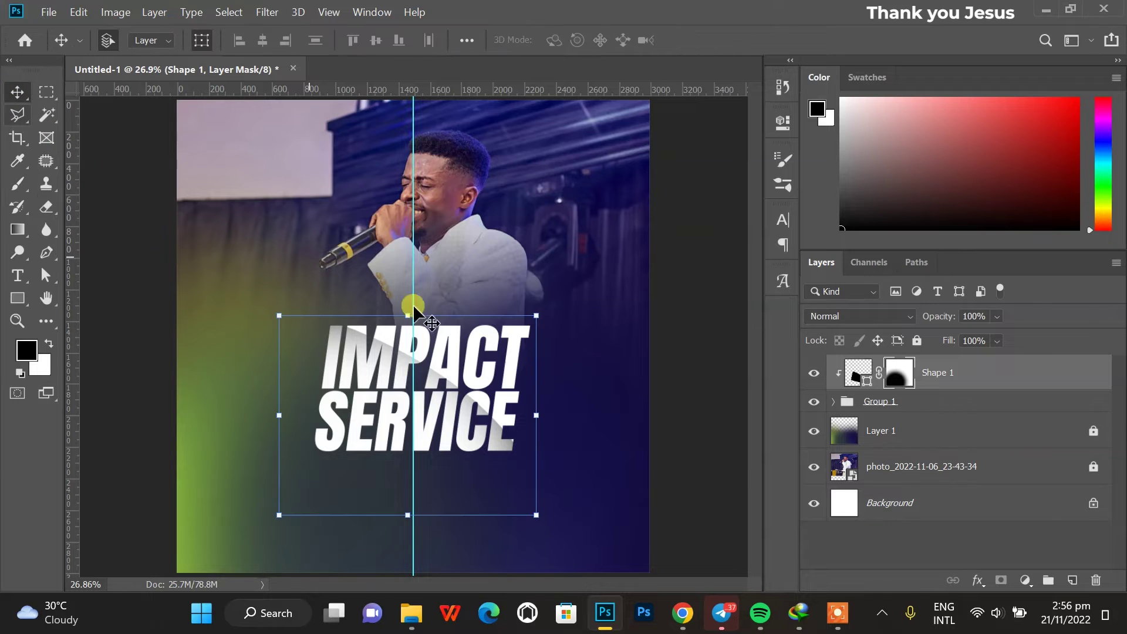
left_click(893, 363)
left_click_drag(991, 357, 992, 355)
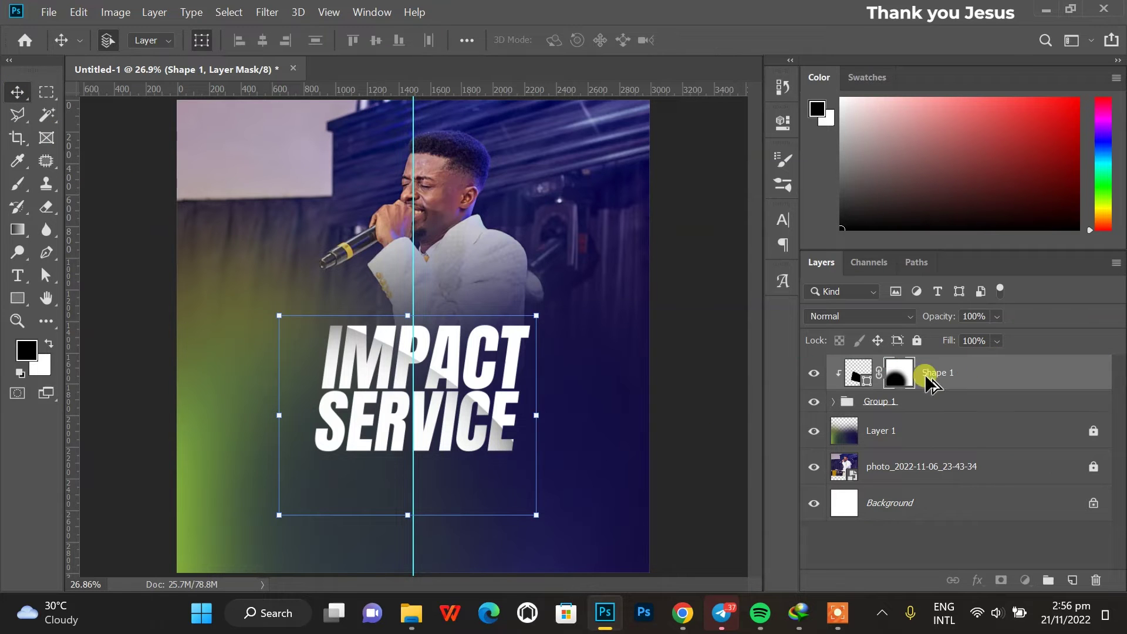
left_click_drag(479, 418, 435, 463)
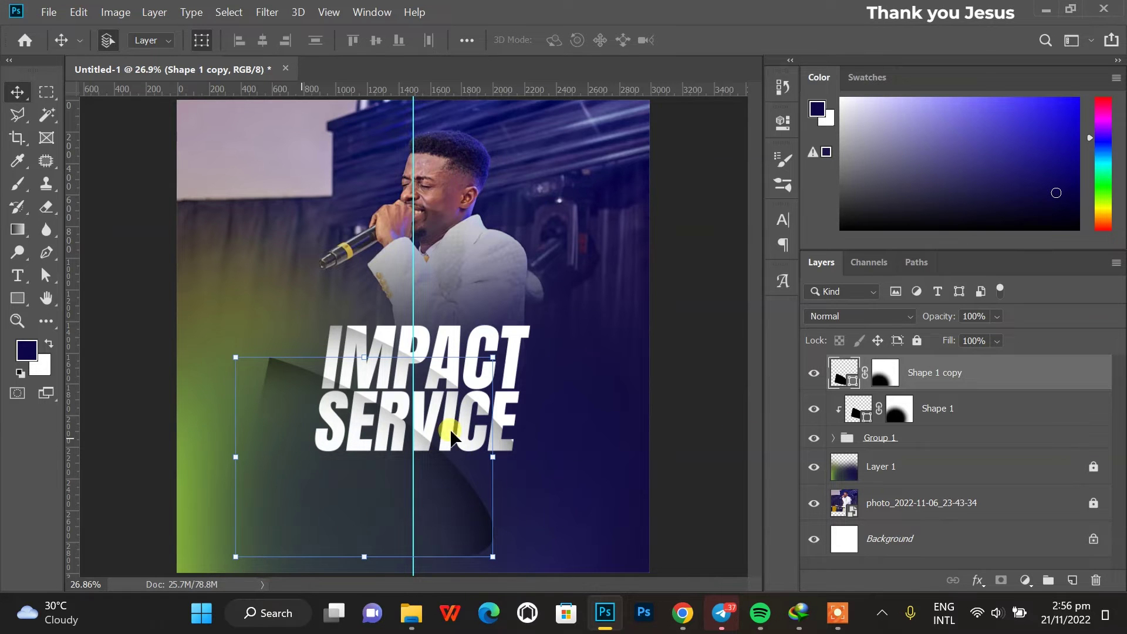
Clip Shape 1 copy to the layer below and paint its mask with an 800 px brush.
right_click(982, 373)
left_click(805, 339)
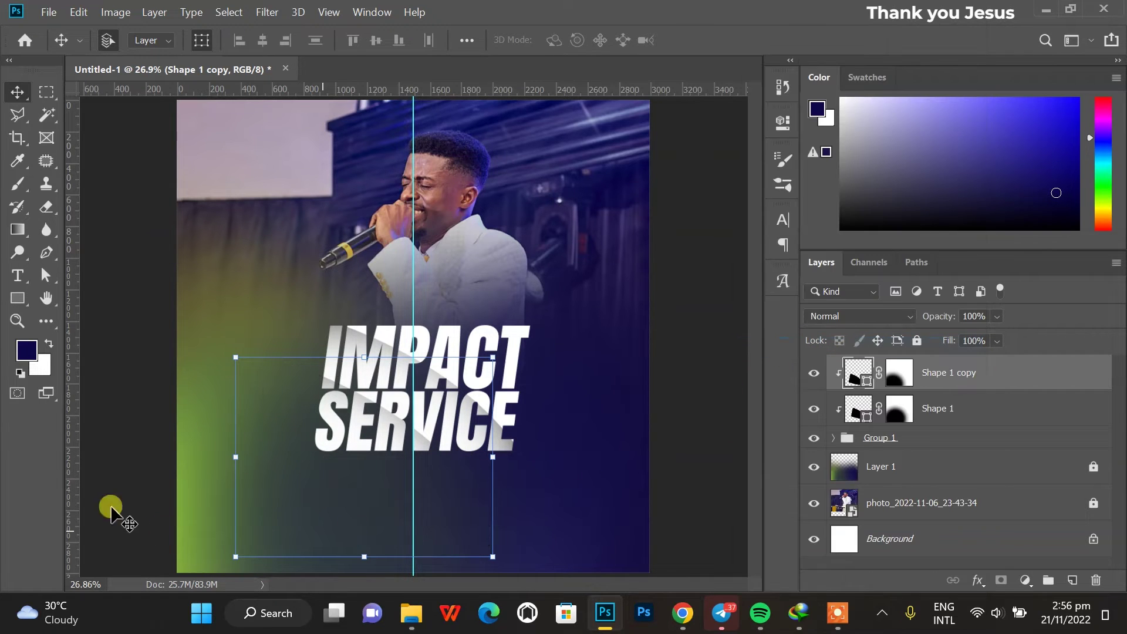
left_click(17, 184)
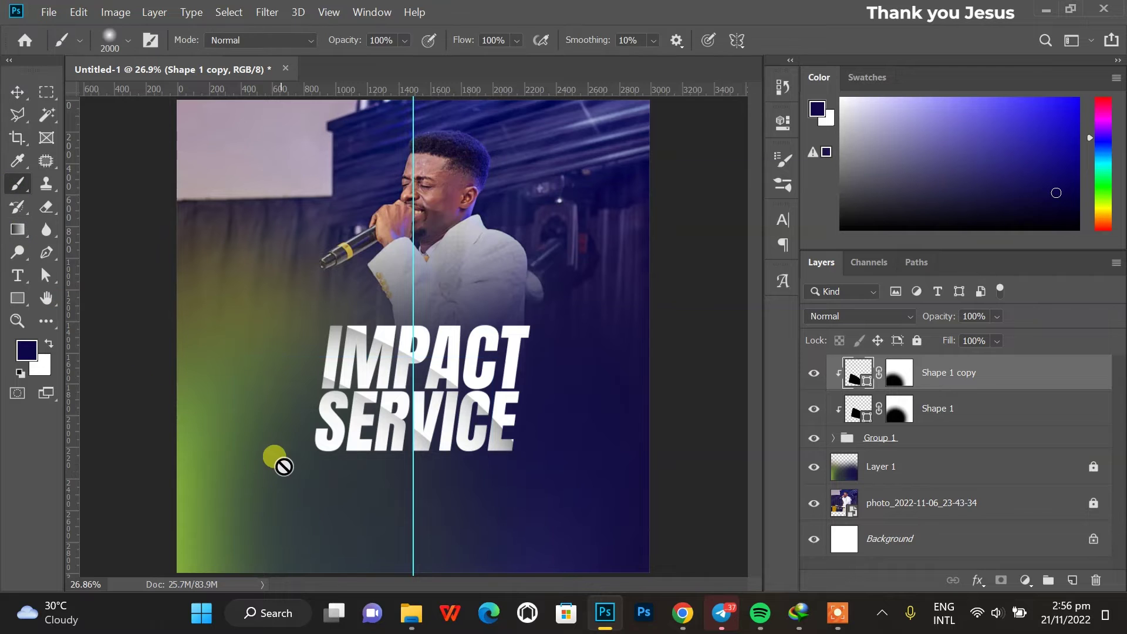
left_click(911, 385)
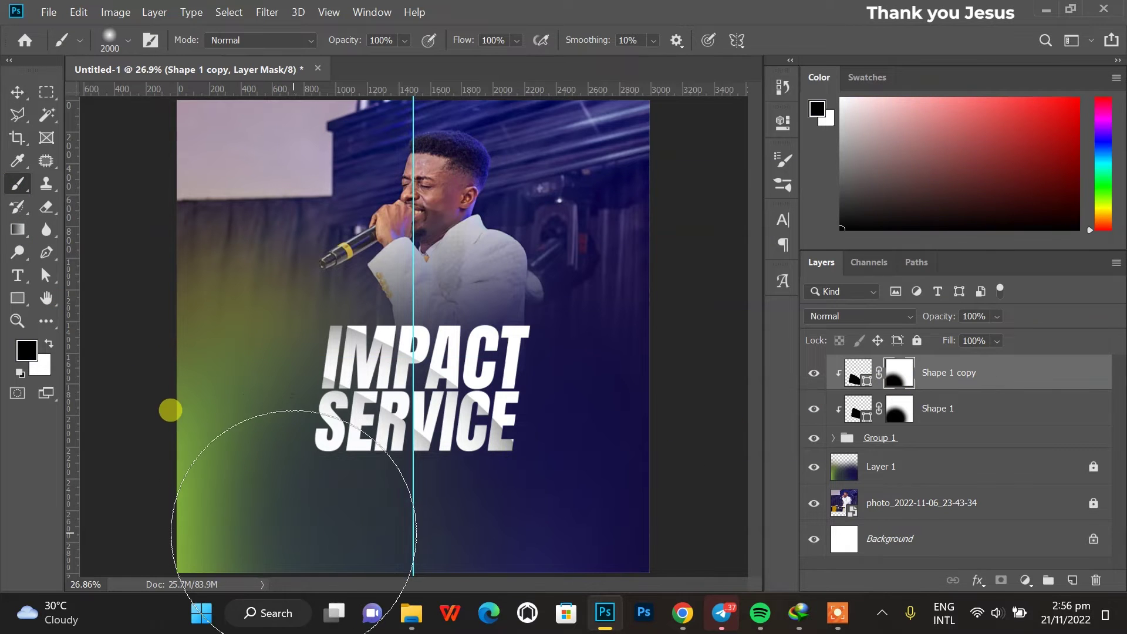
key("bracketleft")
key("bracketleft")
key("bracketleft")
key("bracketleft")
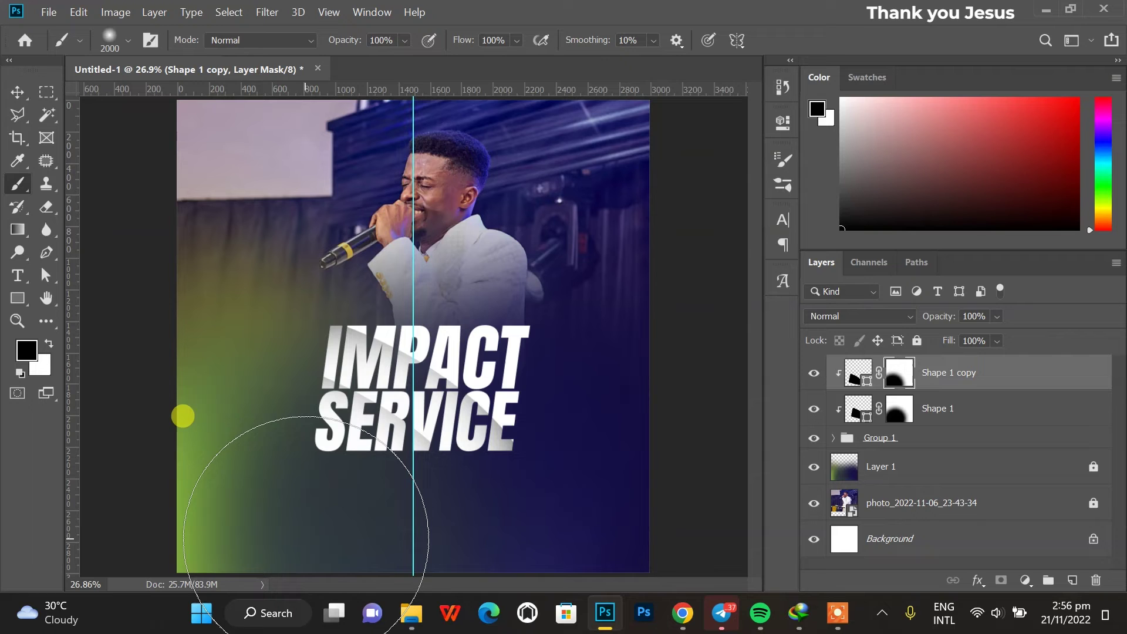
key("bracketleft")
key("bracketleft")
key("bracketleft")
key("bracketleft")
key("bracketleft")
key("bracketleft")
key("bracketleft")
key("bracketleft")
key("bracketleft")
key("bracketleft")
key("bracketleft")
key("bracketleft")
key("bracketleft")
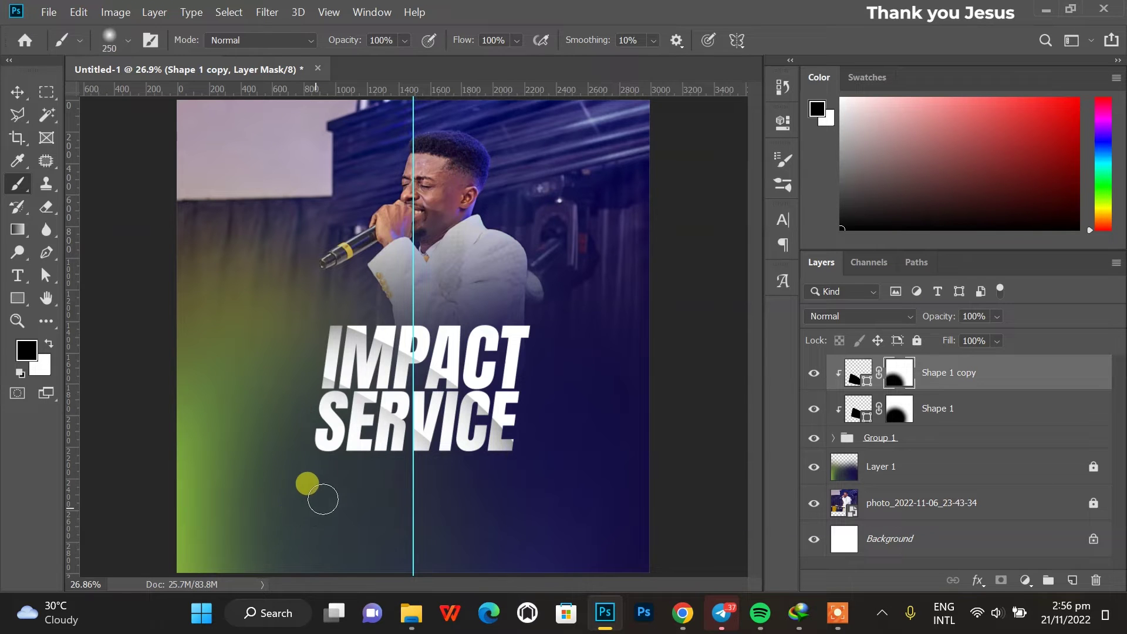
key("bracketright")
key("bracketright")
key("bracketright")
key("bracketright")
key("bracketright")
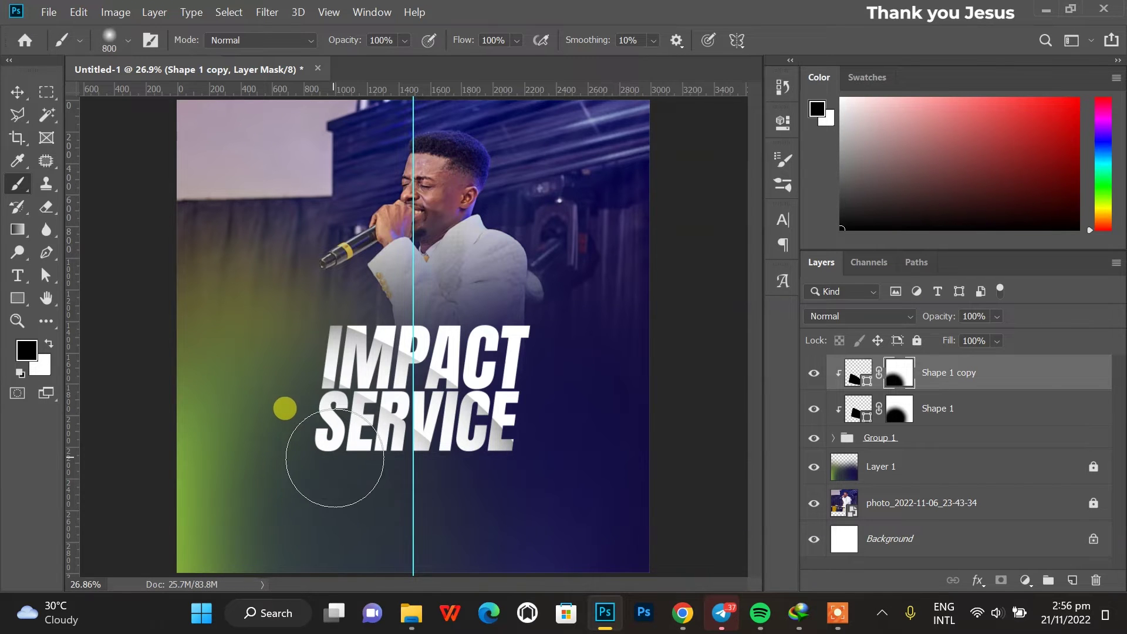
scroll(358, 482, "down", 3)
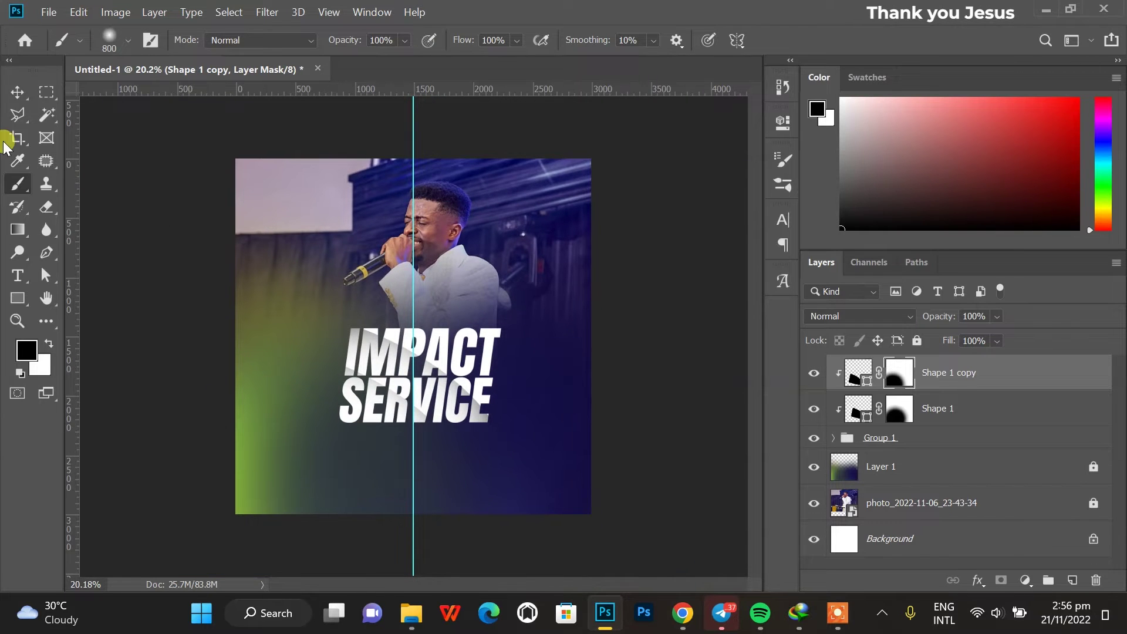
left_click(10, 89)
left_click(259, 365)
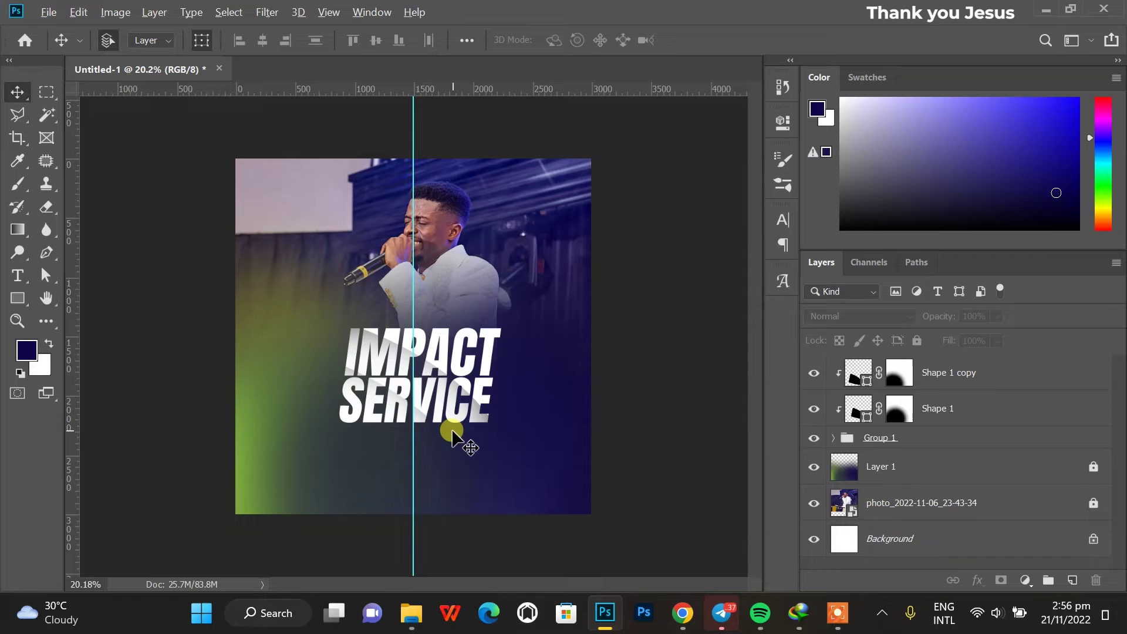
scroll(452, 433, "up", 2)
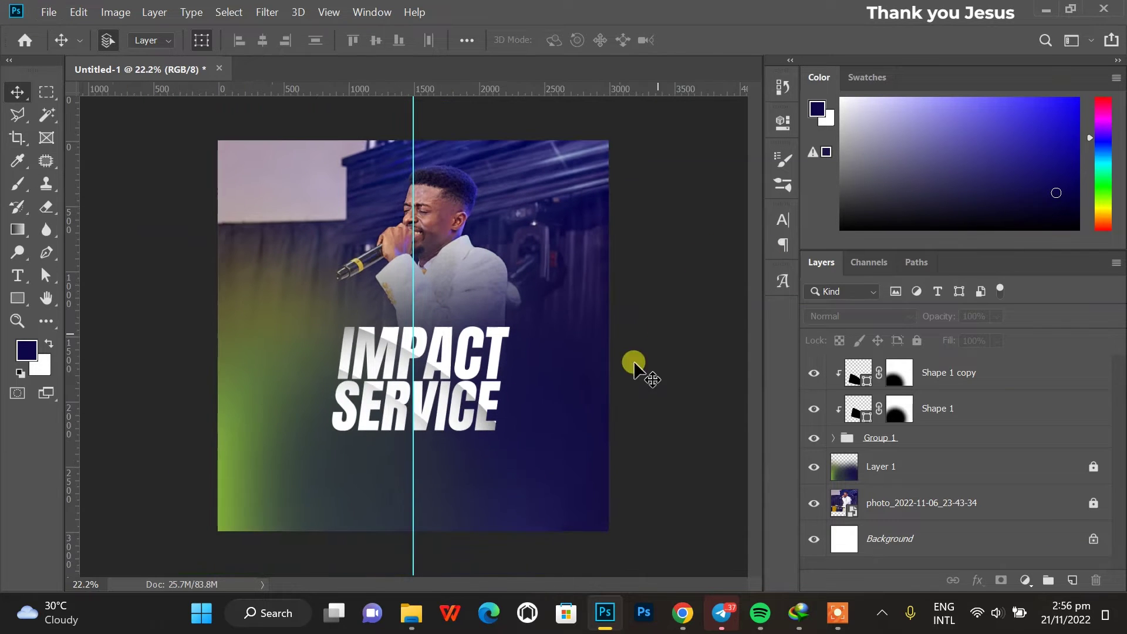
Type 'With' below SERVICE in Brittany Signature at 140 pt.
left_click(16, 276)
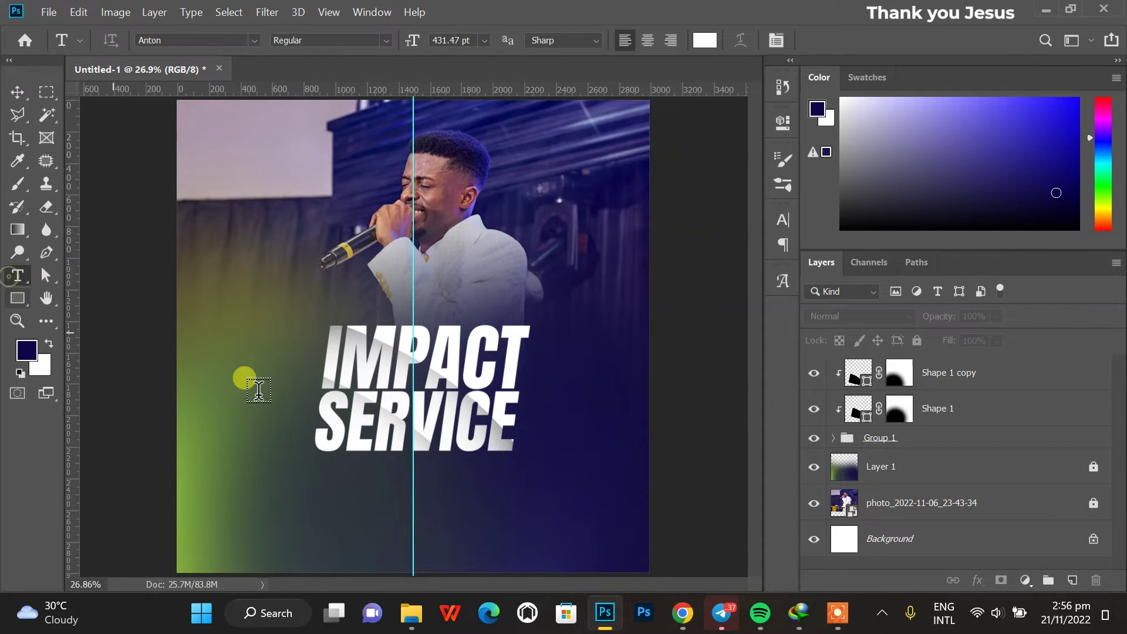
left_click(325, 484)
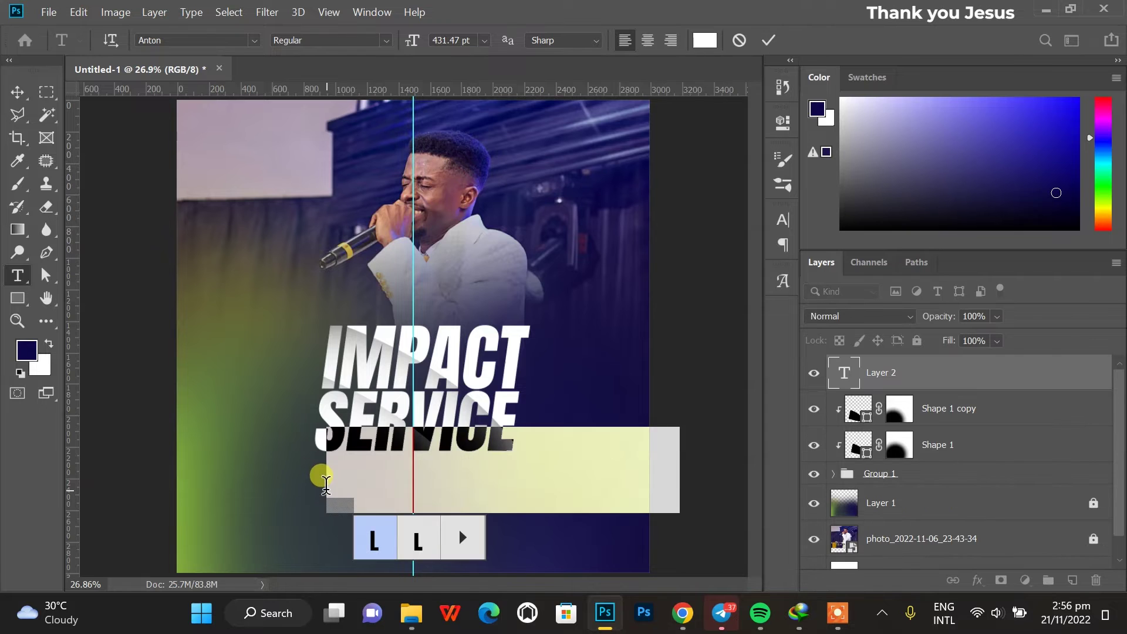
type("With")
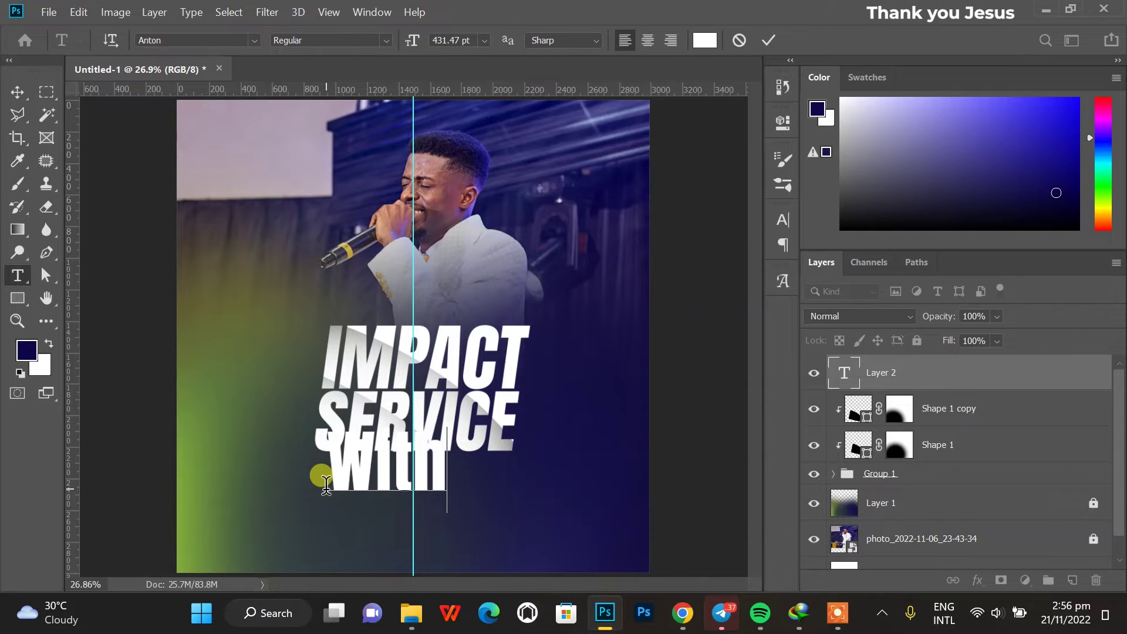
key("ctrl+a")
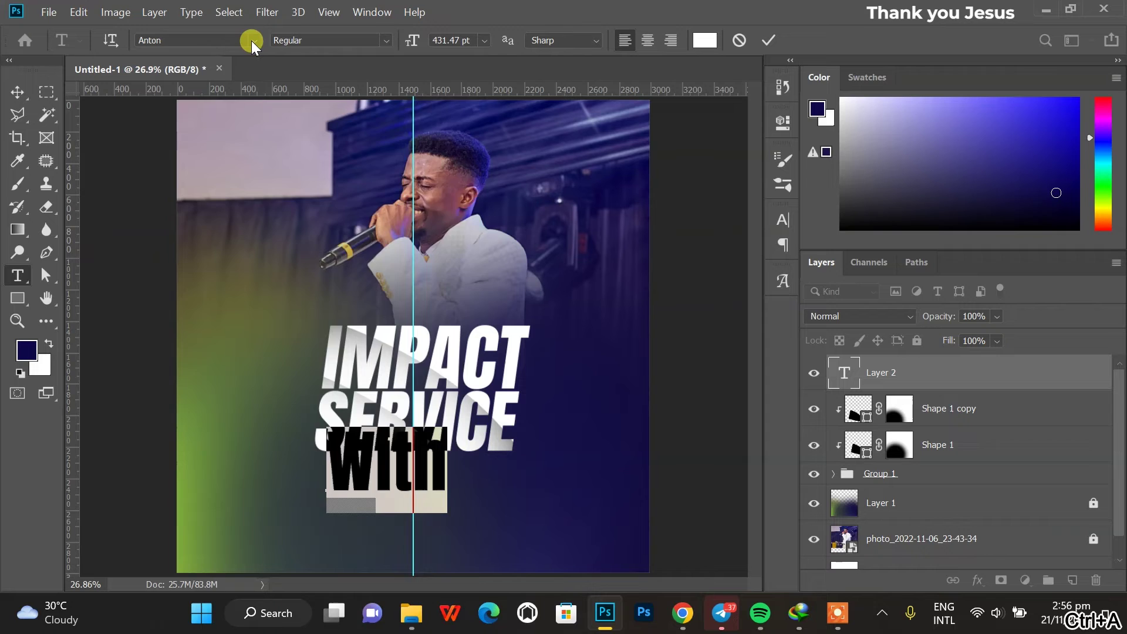
left_click(251, 41)
left_click(242, 122)
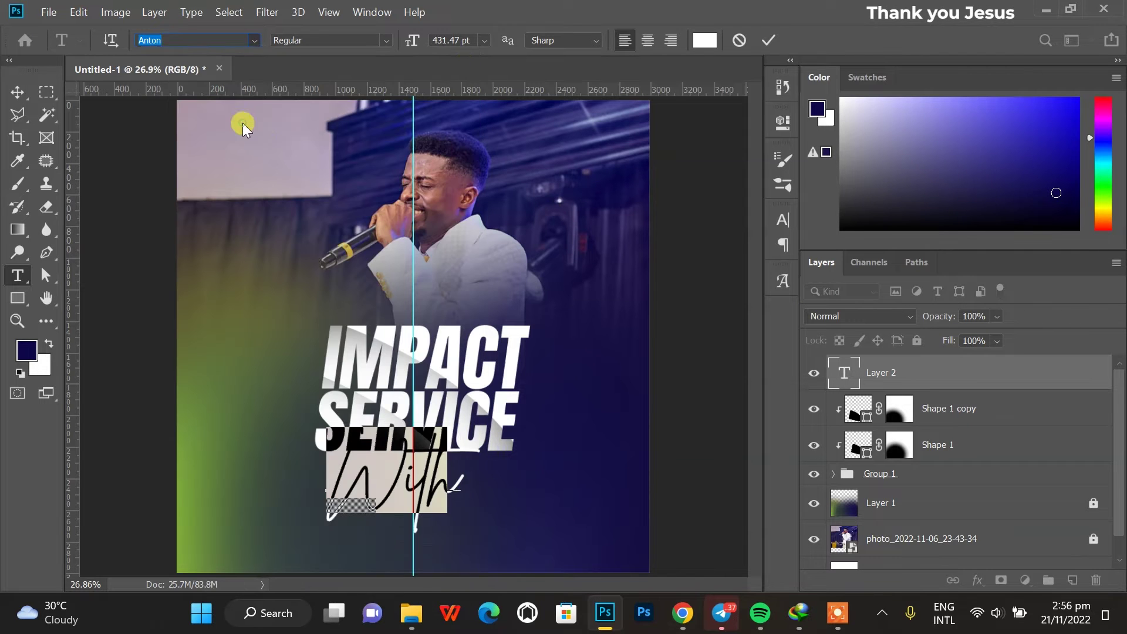
mouse_move(411, 41)
left_mouse_down()
mouse_move(272, 76)
mouse_move(176, 127)
left_mouse_up()
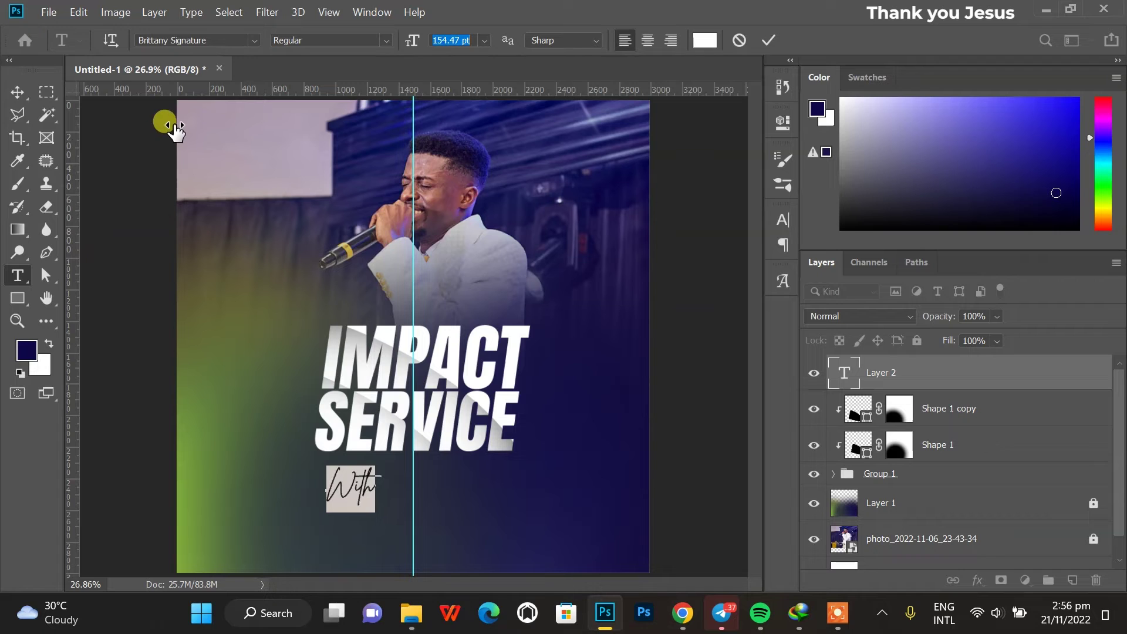
left_click(472, 36)
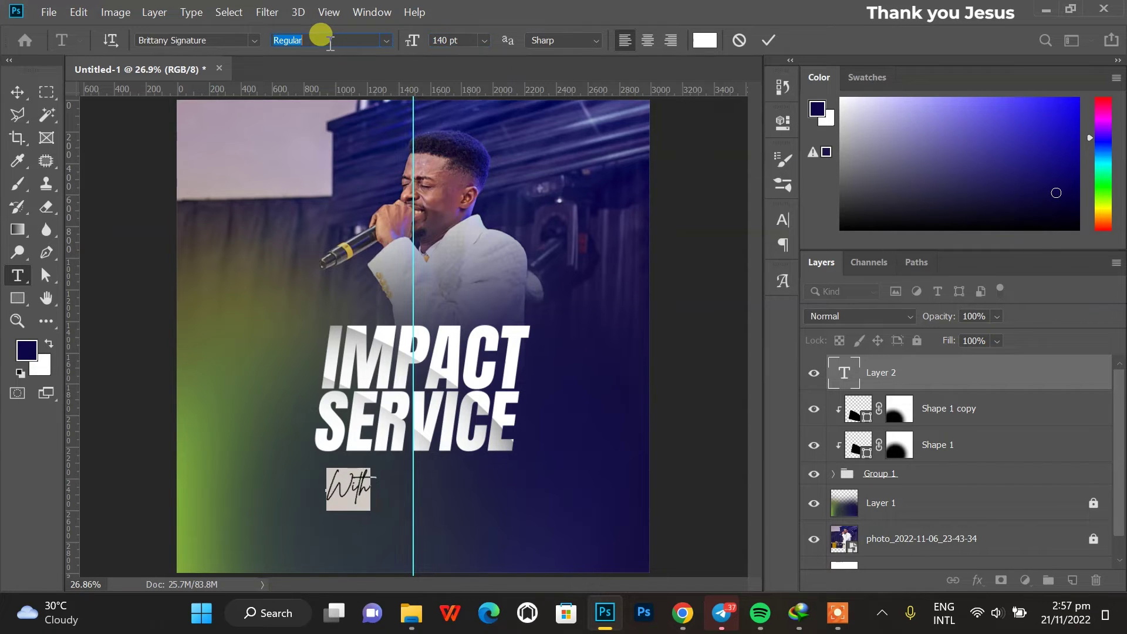
Commit 'With' and nudge it up and left just under SERVICE.
left_click(17, 92)
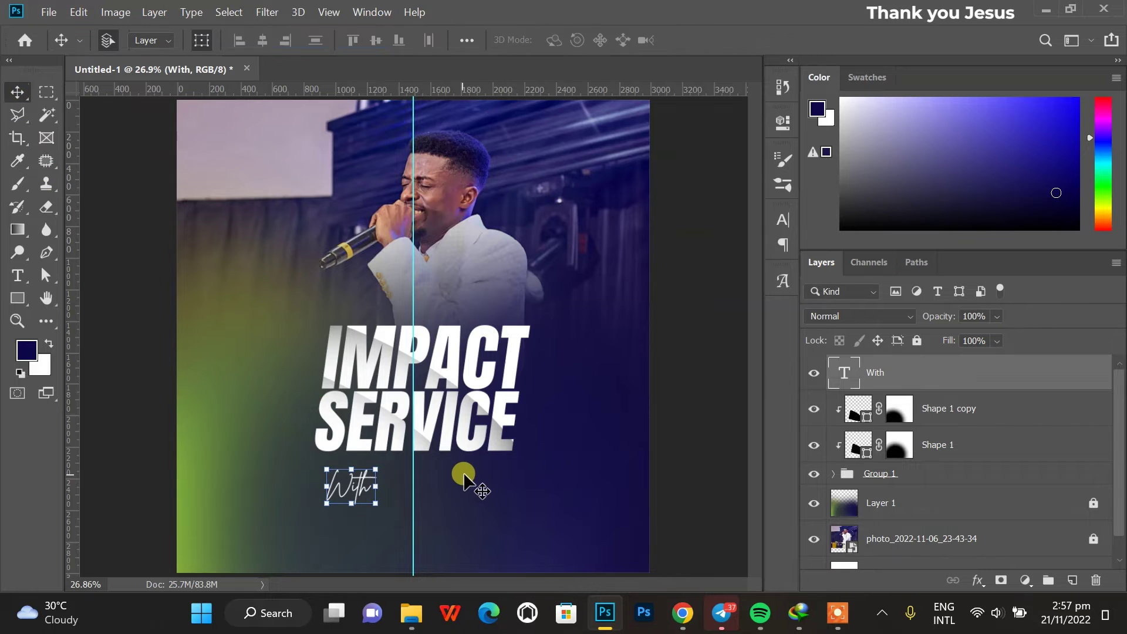
scroll(449, 487, "down", 2)
scroll(389, 483, "up", 3)
scroll(381, 472, "down", 1)
scroll(382, 463, "down", 1)
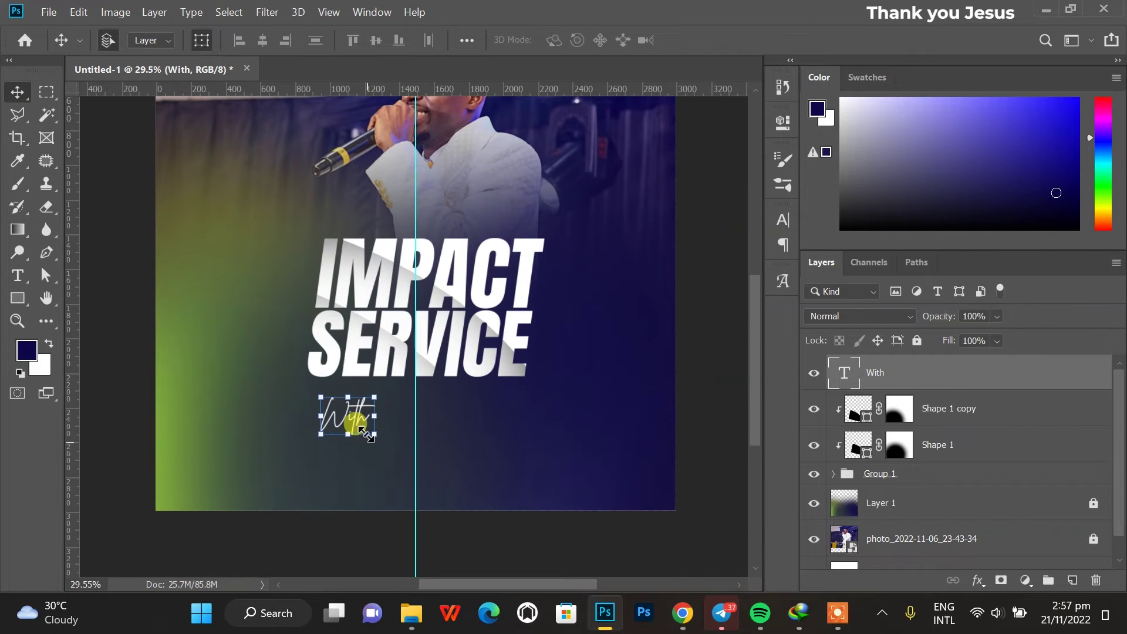
left_click_drag(356, 413, 349, 403)
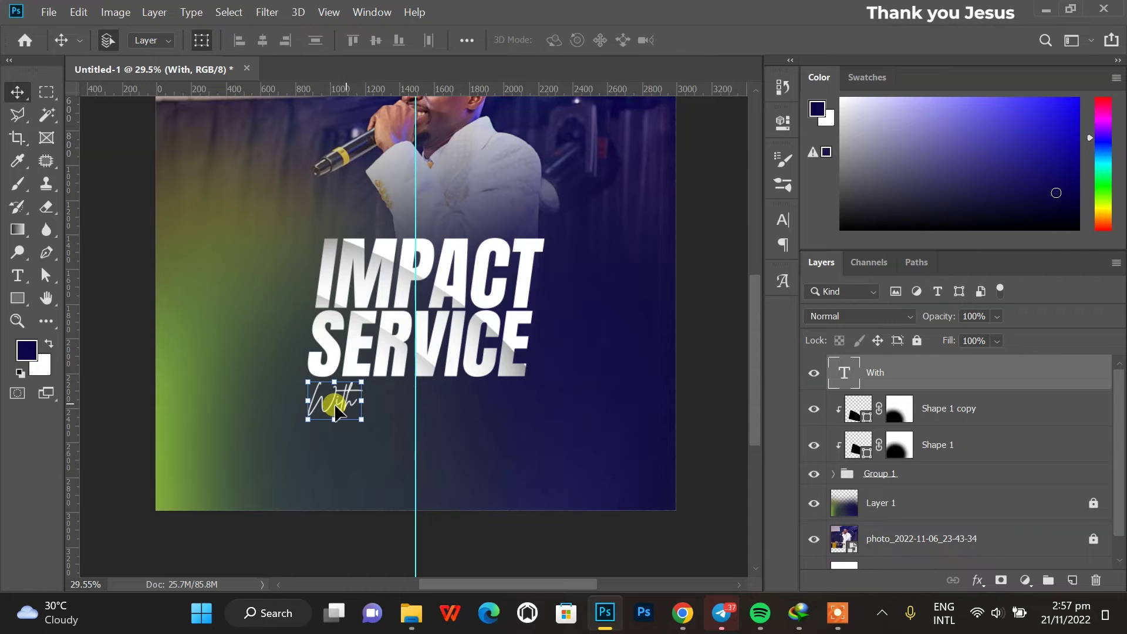
Draw a navy 953 × 160 px rectangle to the right of 'With'.
left_click(19, 299)
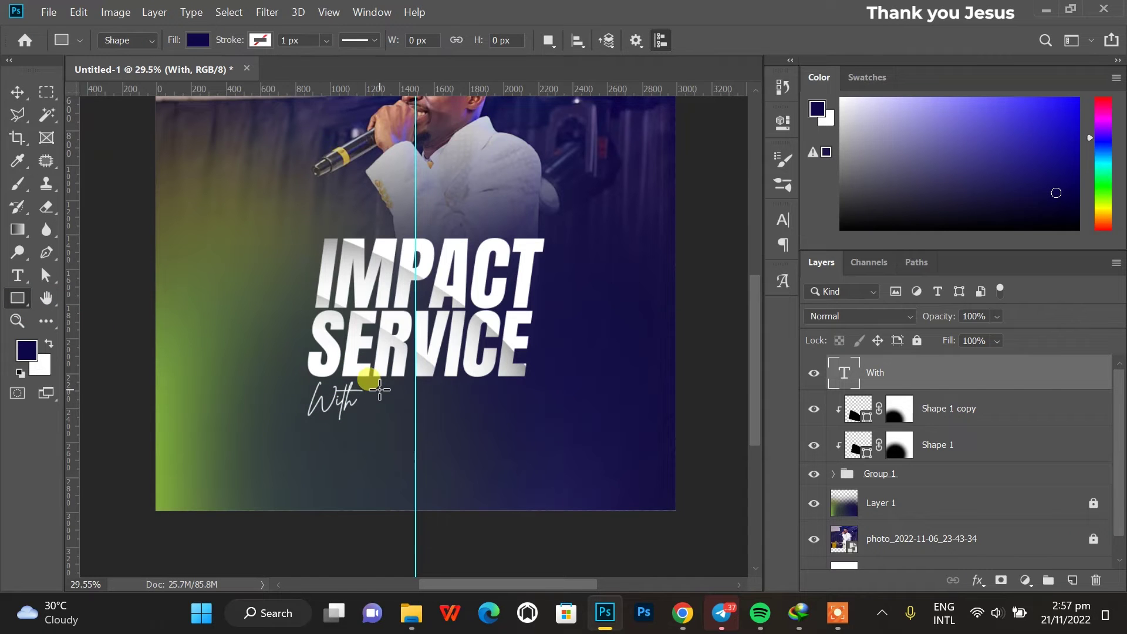
left_click_drag(370, 388, 534, 408)
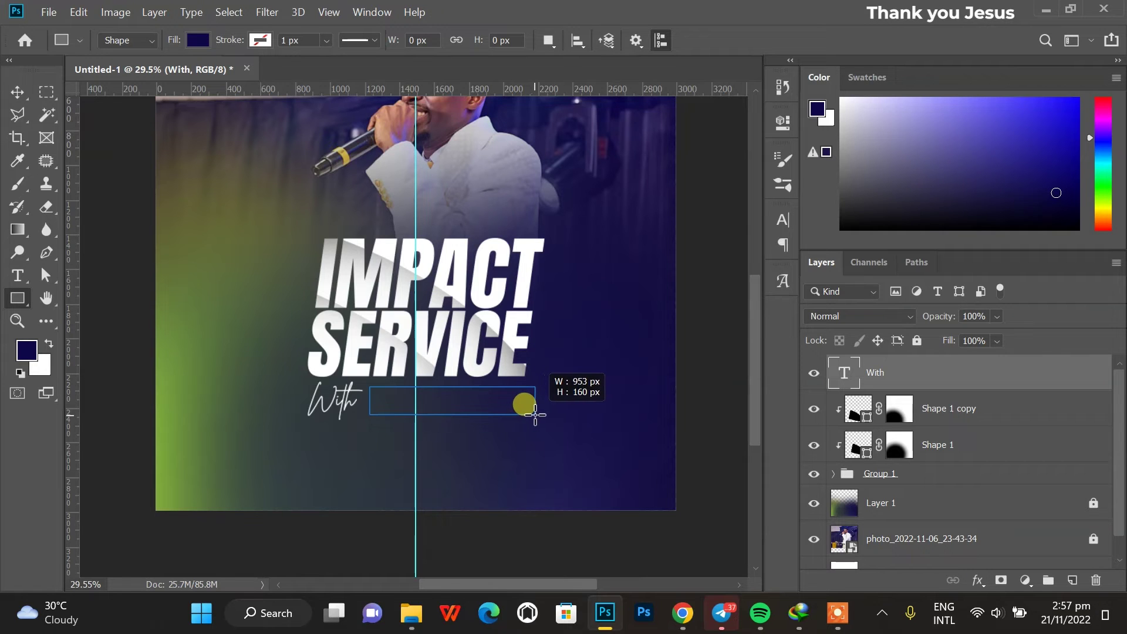
left_click_drag(534, 414, 535, 414)
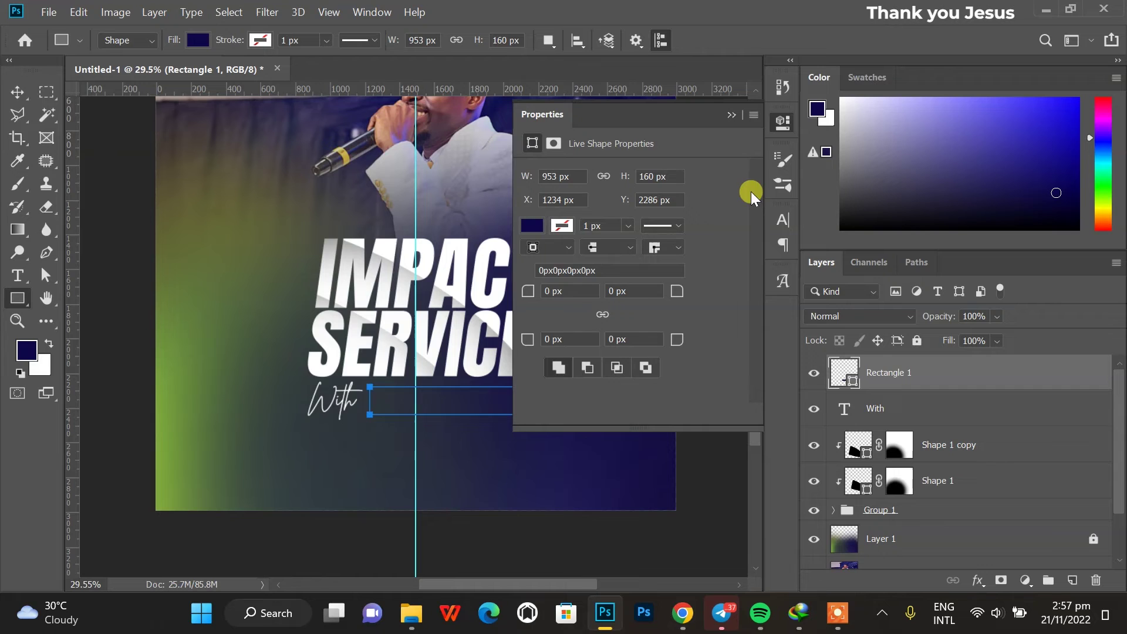
Switch the rectangle's fill to a gradient preset and make its first stop bright blue.
left_click(532, 225)
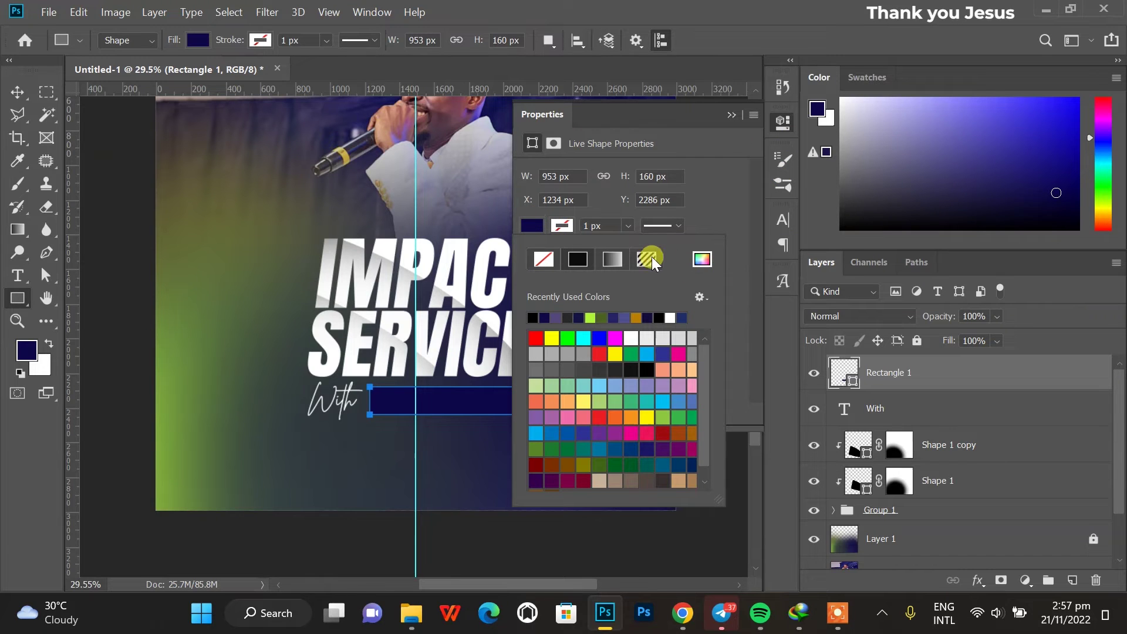
left_click(619, 255)
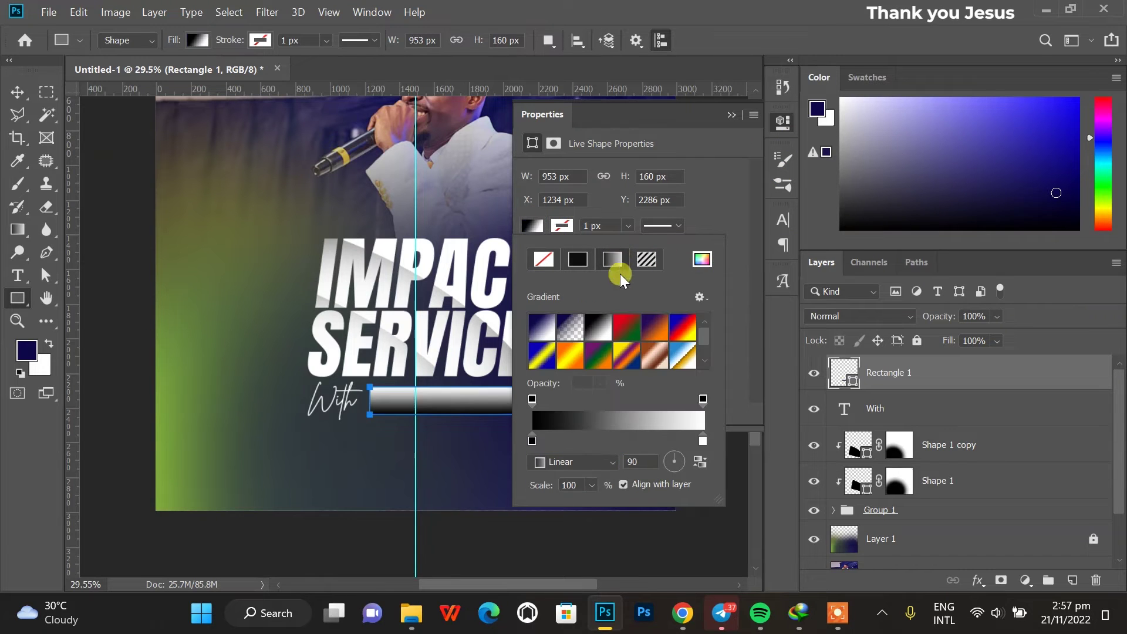
left_click(554, 332)
double_click(531, 440)
left_click(813, 324)
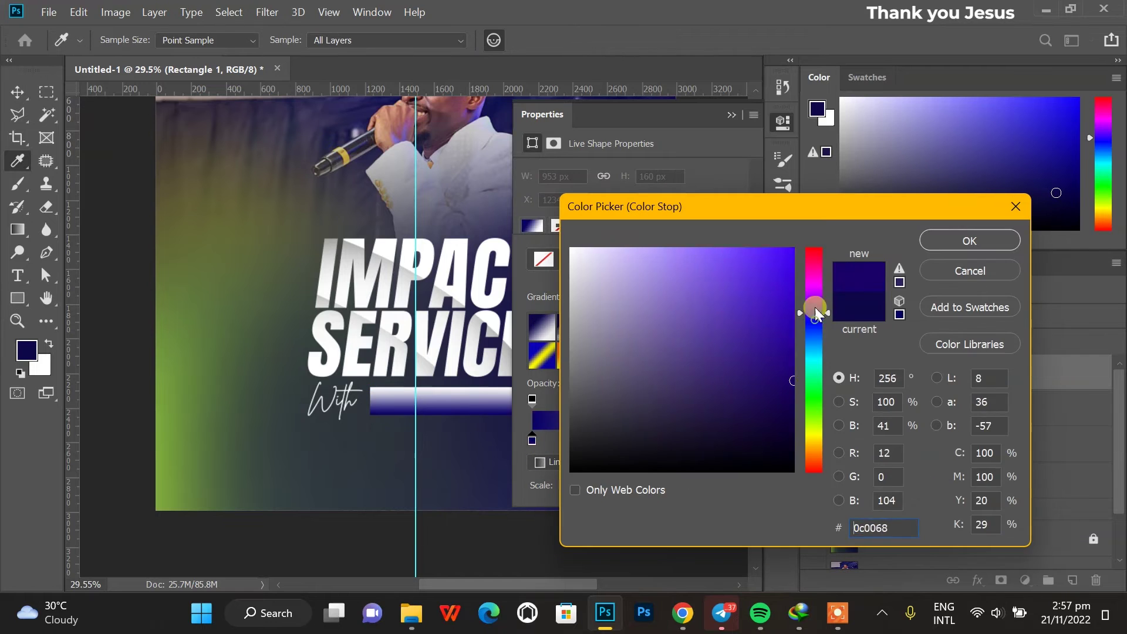
left_click_drag(787, 293, 825, 224)
left_click(821, 321)
key("Return")
Make the other gradient stop green and adjust the gradient angle.
double_click(593, 441)
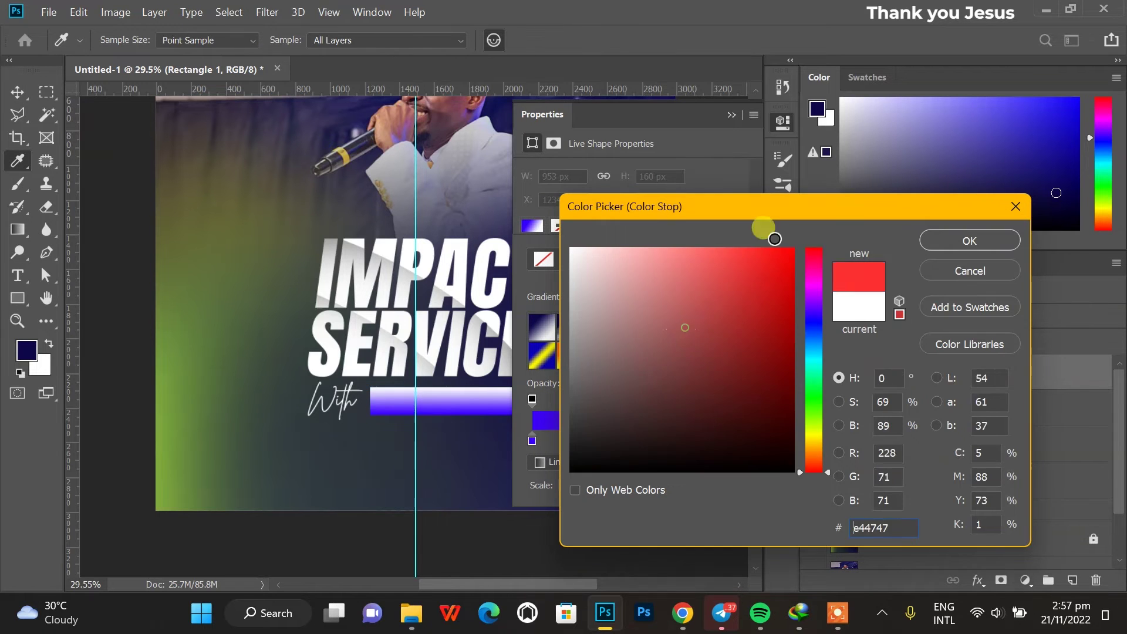
left_click(813, 406)
left_click_drag(810, 406, 815, 397)
key("Return")
left_click(681, 453)
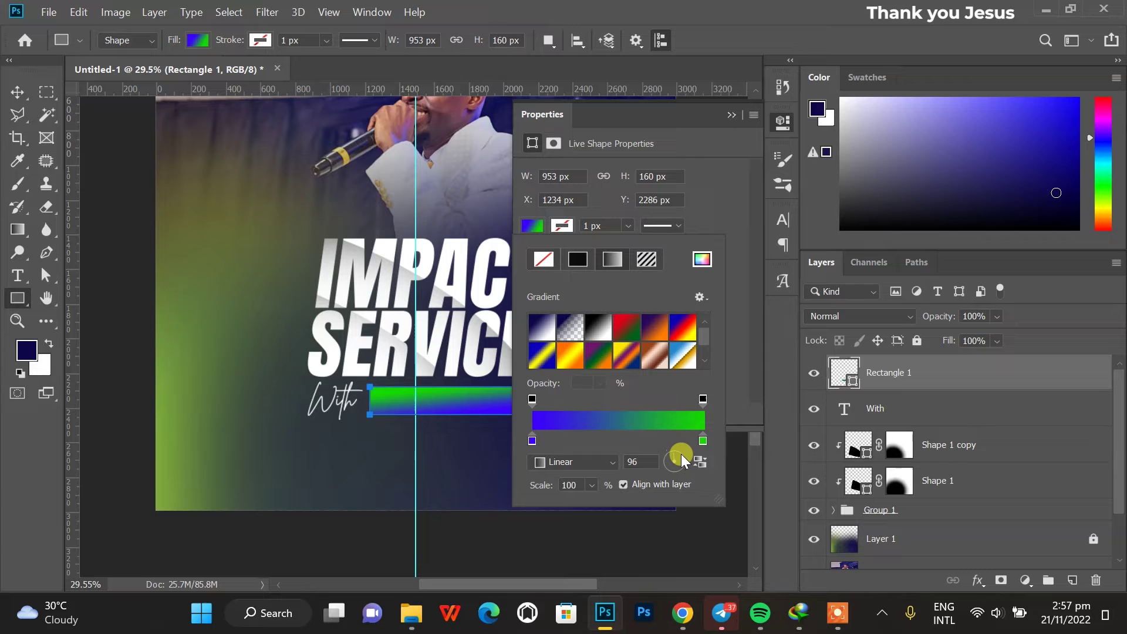
Change the left gradient stop to purple #6a00b4.
double_click(532, 440)
left_click_drag(766, 251, 780, 251)
left_click(800, 295)
left_click_drag(801, 295, 786, 301)
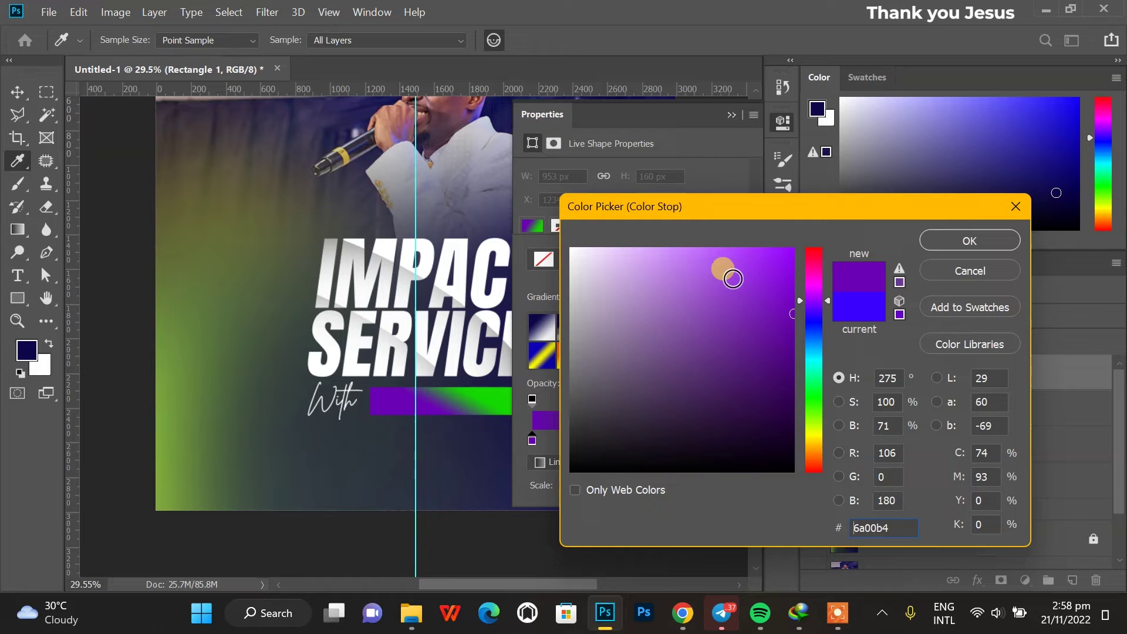
key("Return")
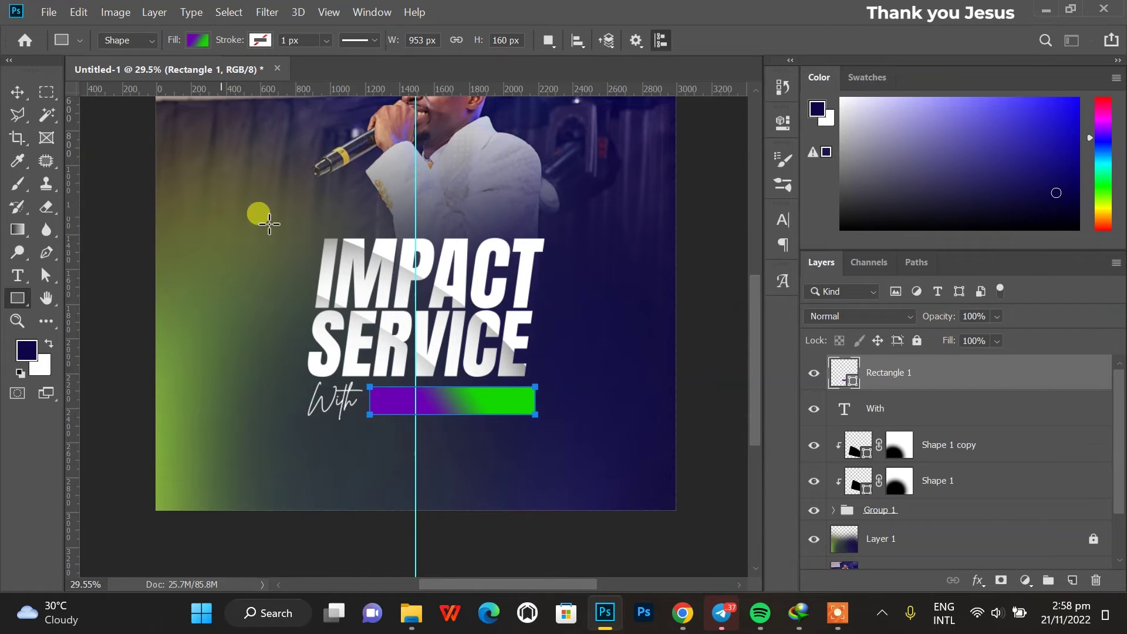
left_click(782, 122)
left_click(603, 316)
Unlink the bar's corner radii and round its top-left and bottom-right corners to about 102 and 113 px.
left_click(772, 118)
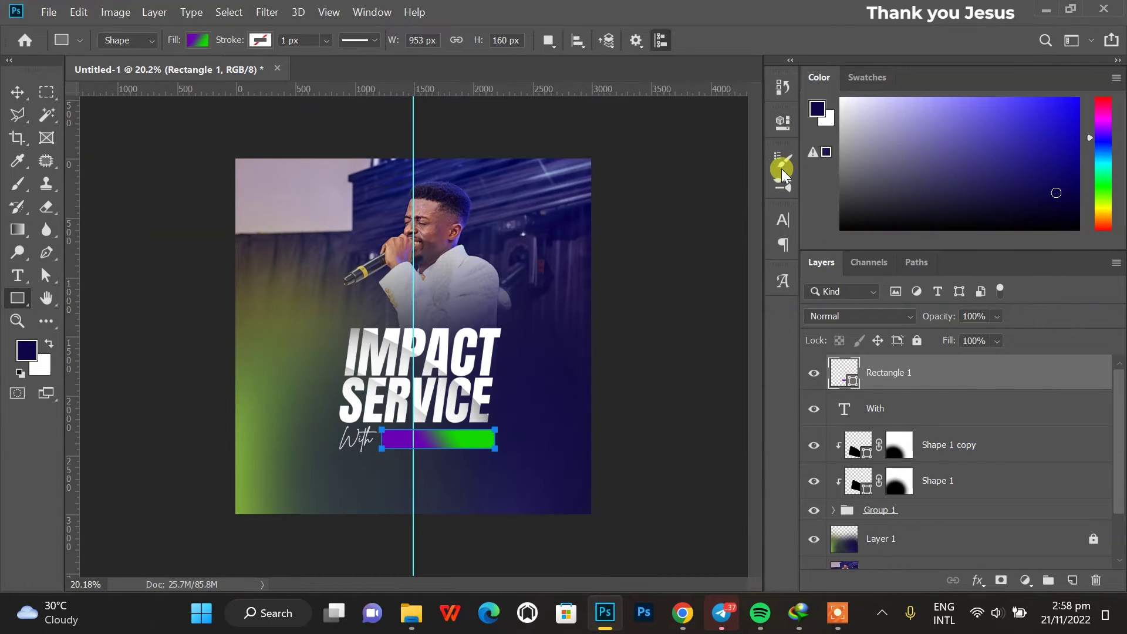
left_click(782, 122)
left_click_drag(676, 339, 754, 348)
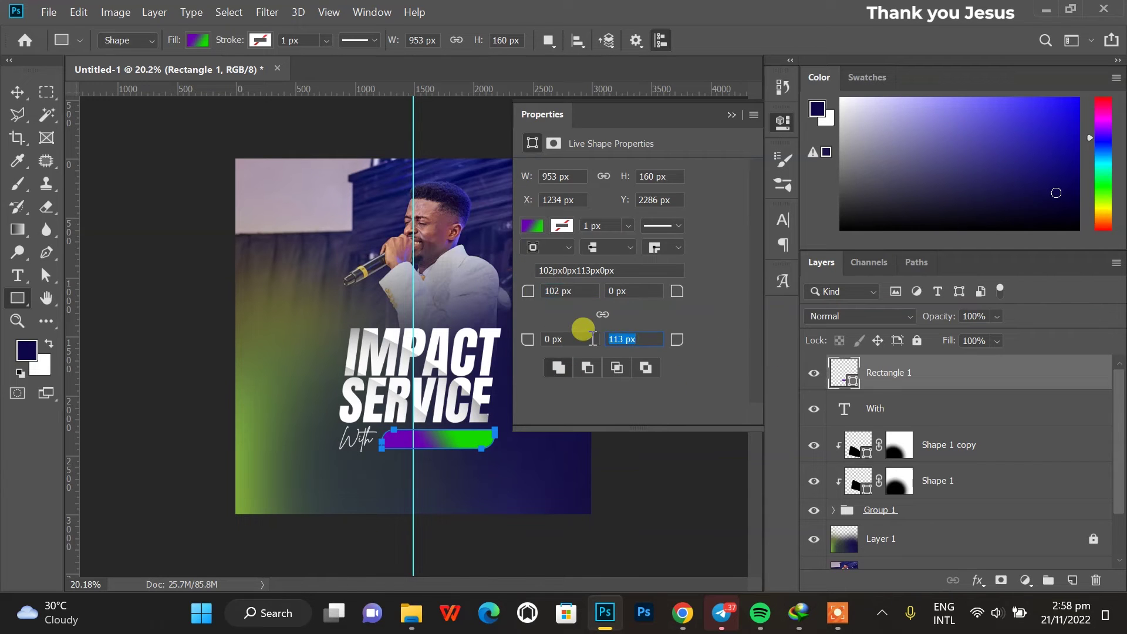
left_click(16, 92)
scroll(520, 502, "up", 3)
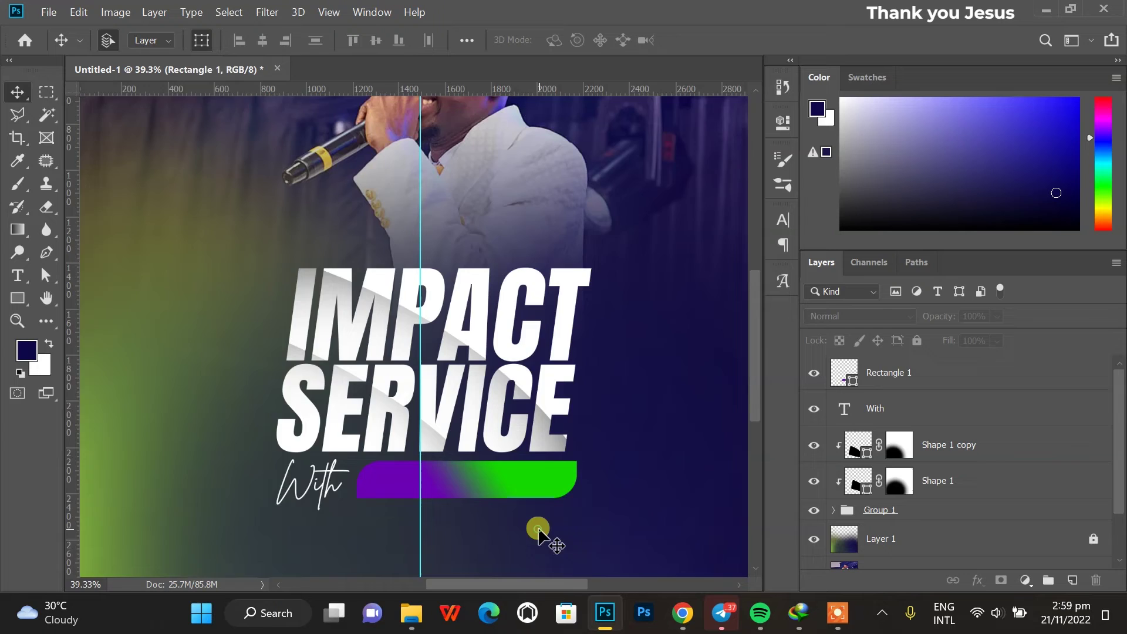
scroll(470, 476, "down", 3)
scroll(612, 519, "up", 1)
key("t")
left_click(390, 461)
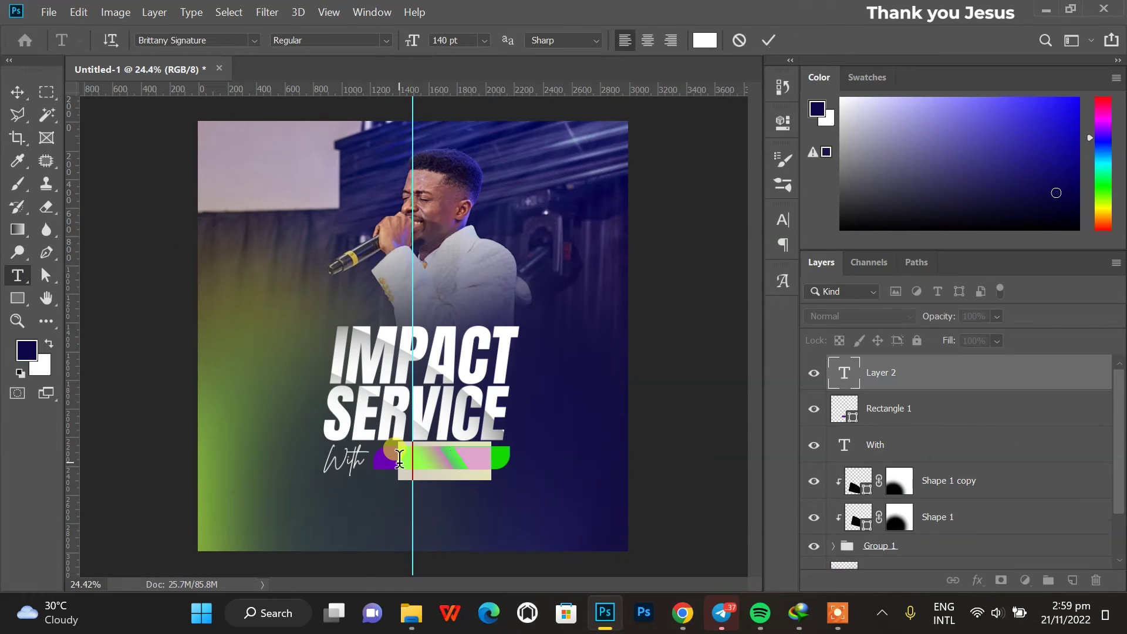
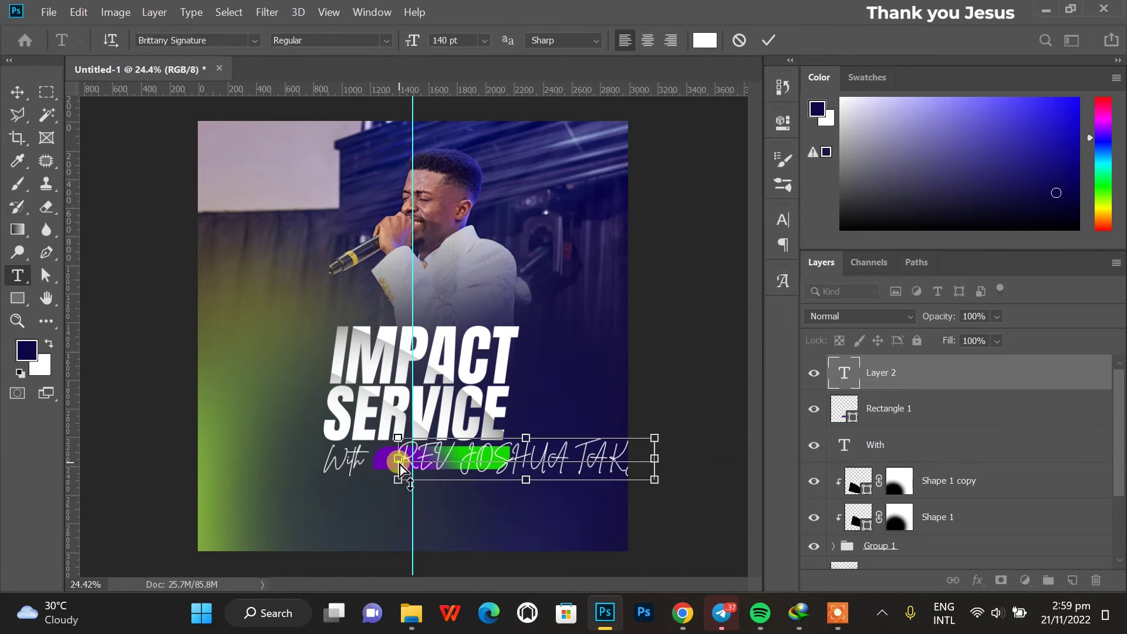
key("ctrl+a")
left_click(254, 40)
left_click(244, 124)
Make the name 82 pt Bold, commit it, and fit the flyer in view.
mouse_move(413, 40)
left_mouse_down()
mouse_move(314, 50)
mouse_move(364, 62)
left_mouse_up()
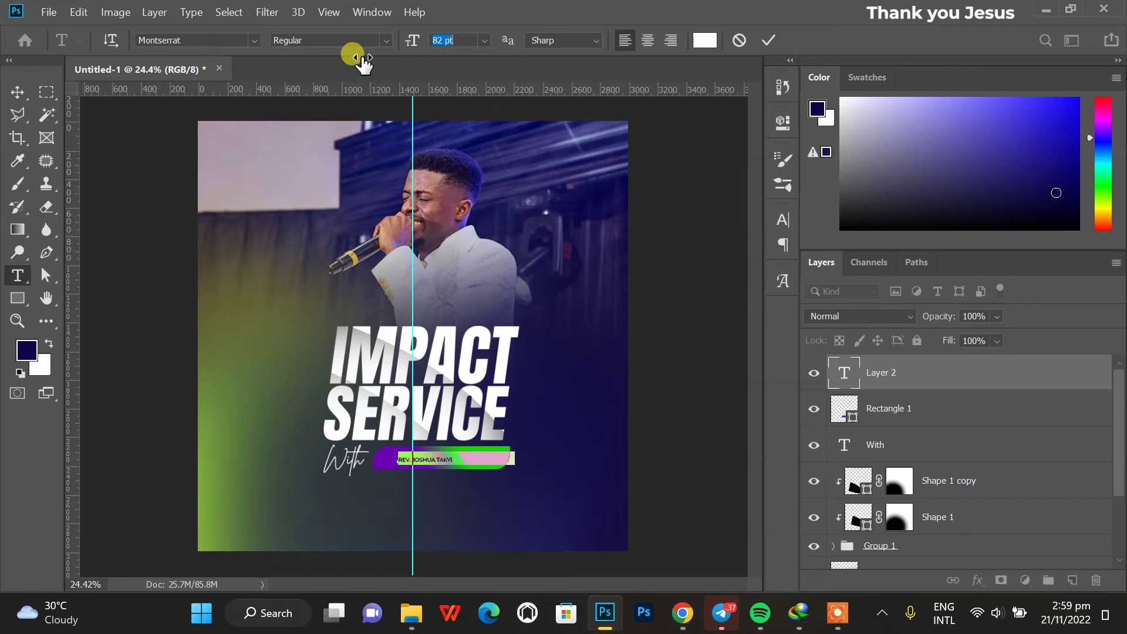
left_click(329, 40)
left_click(328, 216)
key("v")
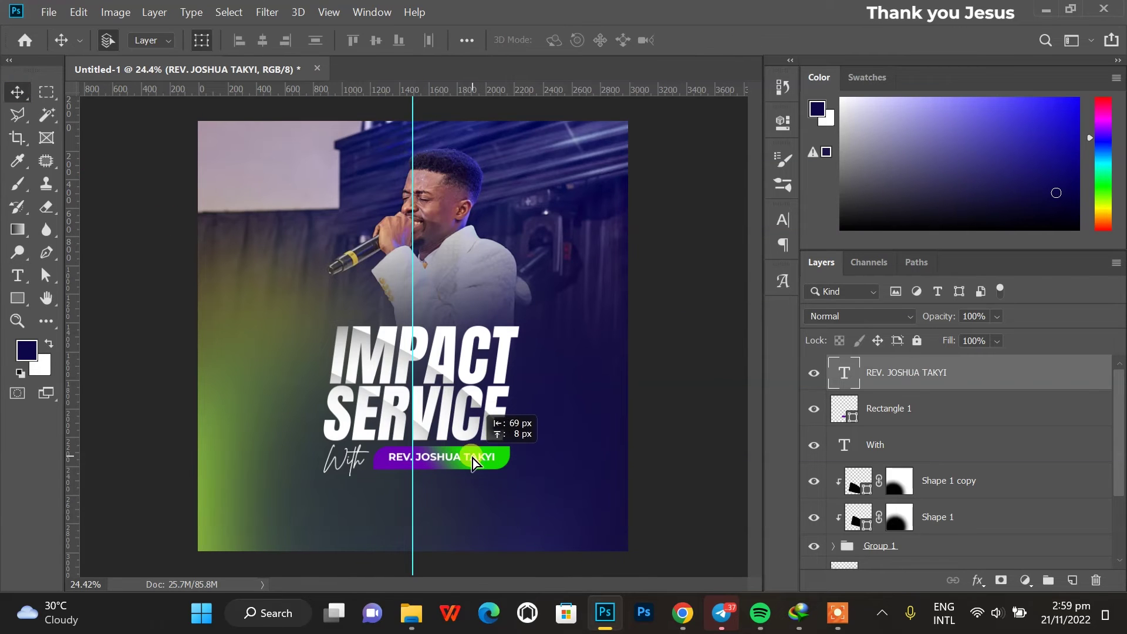
scroll(463, 482, "up", 3)
scroll(456, 532, "up", 1)
left_click(176, 414)
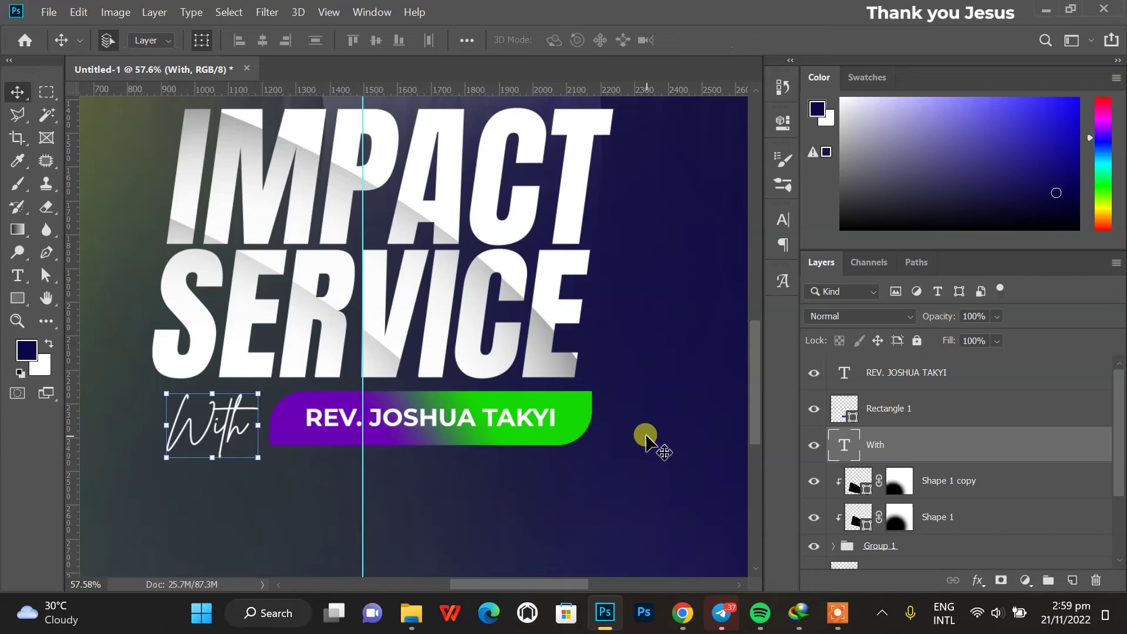
key("ctrl+0")
Copy the name text to the lower left as EVERY TUESDAY in ExtraBold Italic, sampled bar green.
left_click_drag(448, 426, 305, 456)
key("t")
triple_click(330, 463)
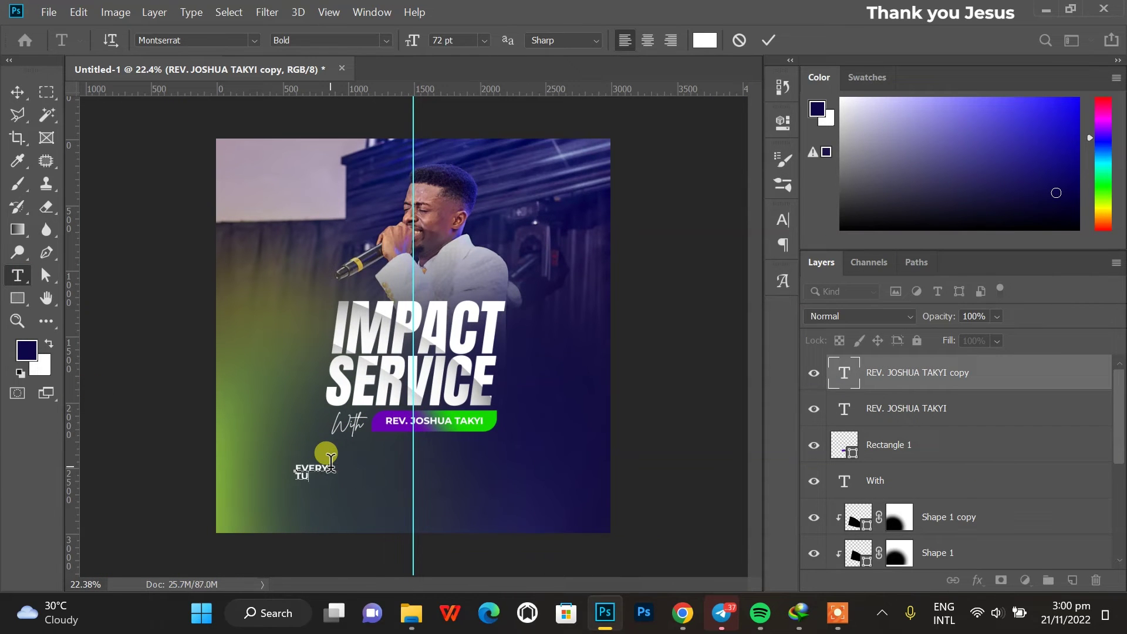
left_click(329, 40)
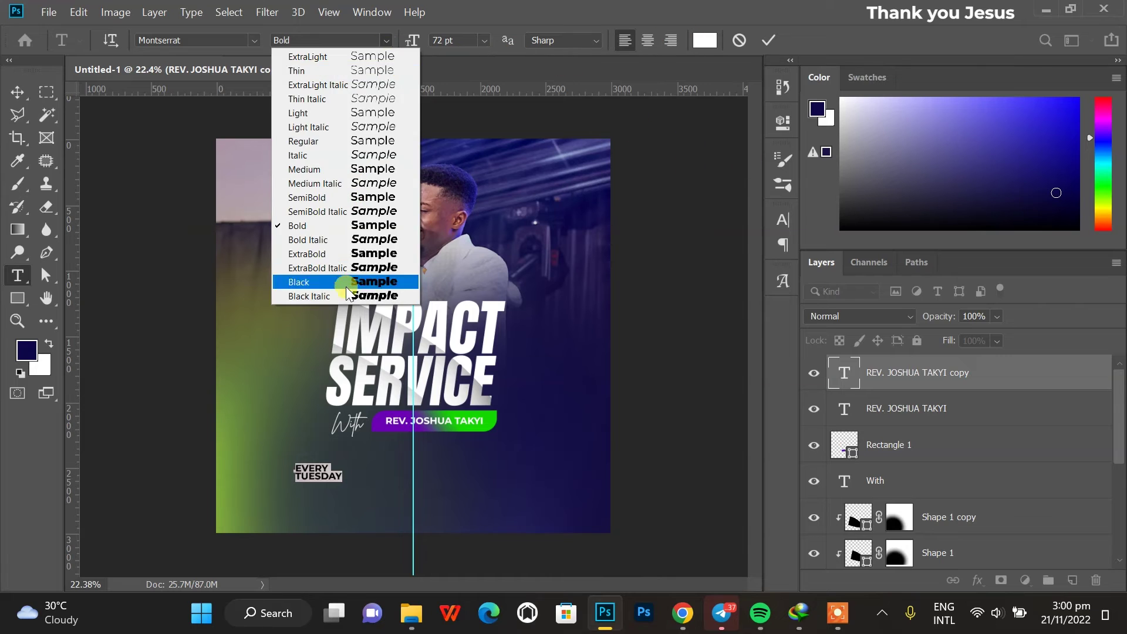
left_click(358, 268)
left_click(704, 40)
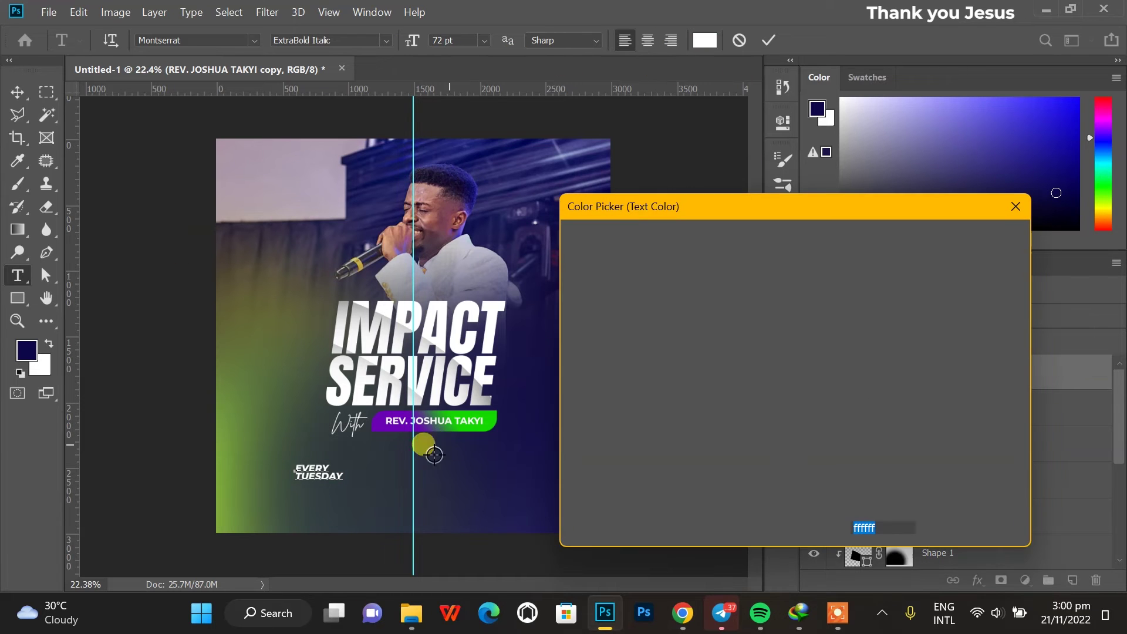
left_click(449, 416)
left_click(998, 231)
left_click(13, 91)
Duplicate it as '7PM' in white #ffffff and place it under EVERY TUESDAY.
left_click_drag(320, 473, 323, 493)
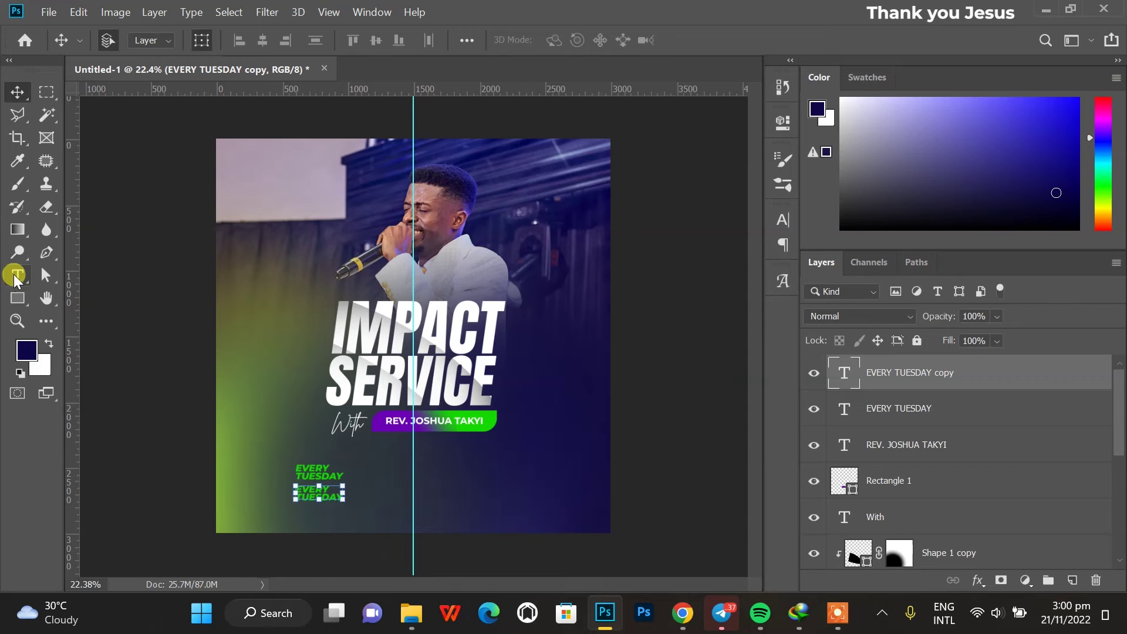
left_click(16, 275)
left_click(323, 492)
key("ctrl+a")
type("7PM")
key("ctrl+a")
left_click(704, 40)
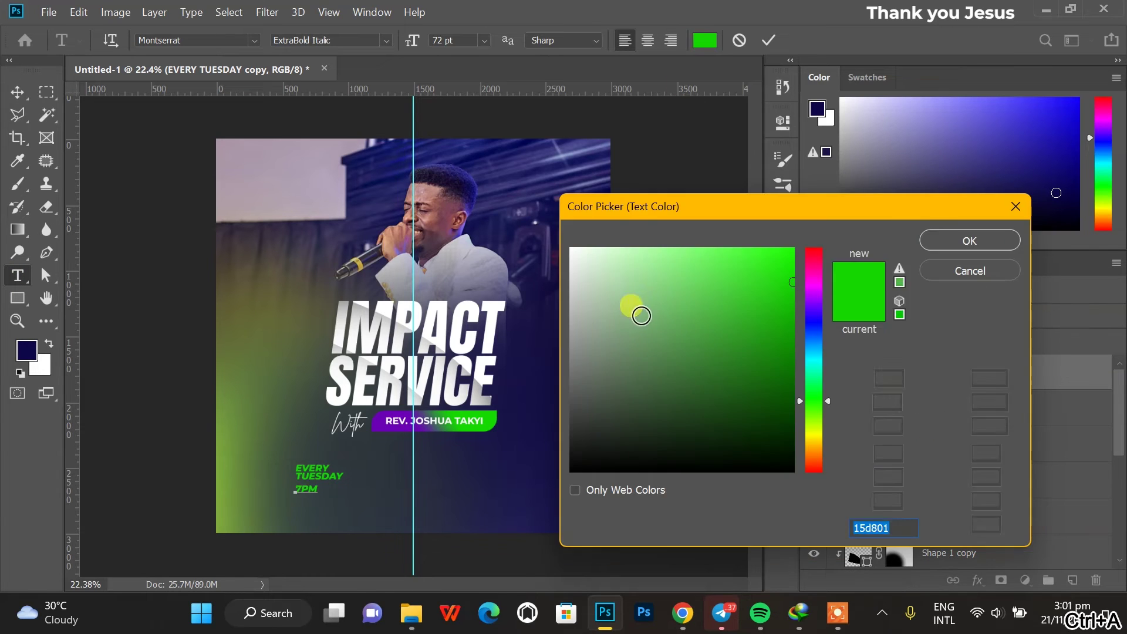
type("ffffff")
key("Return")
left_click(17, 92)
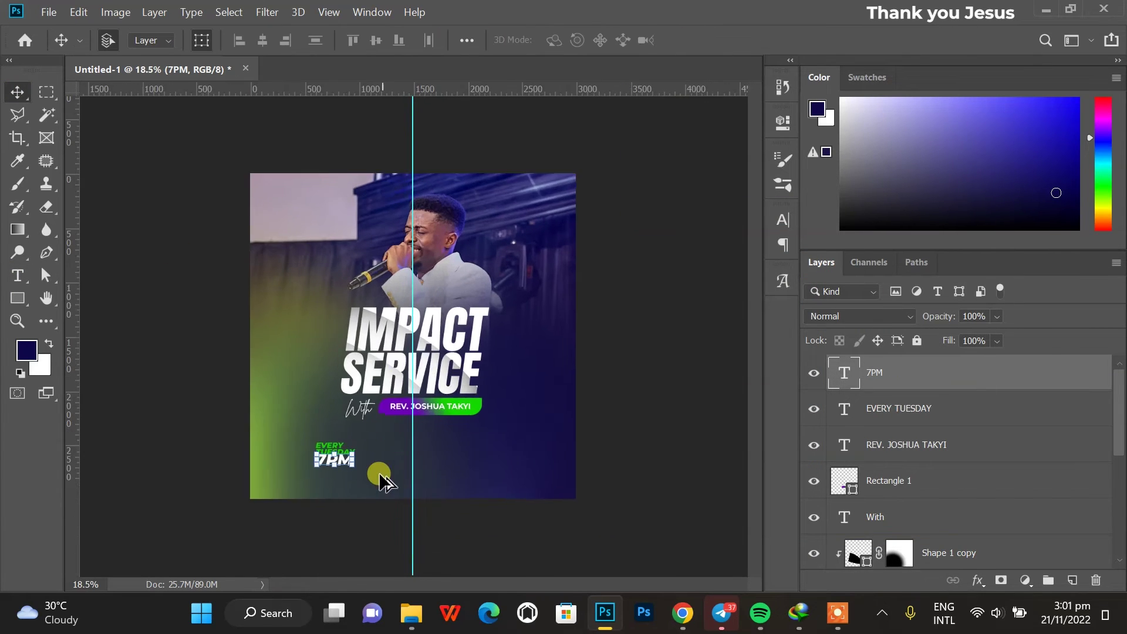
left_click_drag(333, 492, 413, 463)
Retype the 7PM copy as 'VICE CHANCELLORS' and scale it down.
key("t")
double_click(407, 465)
type("VICE")
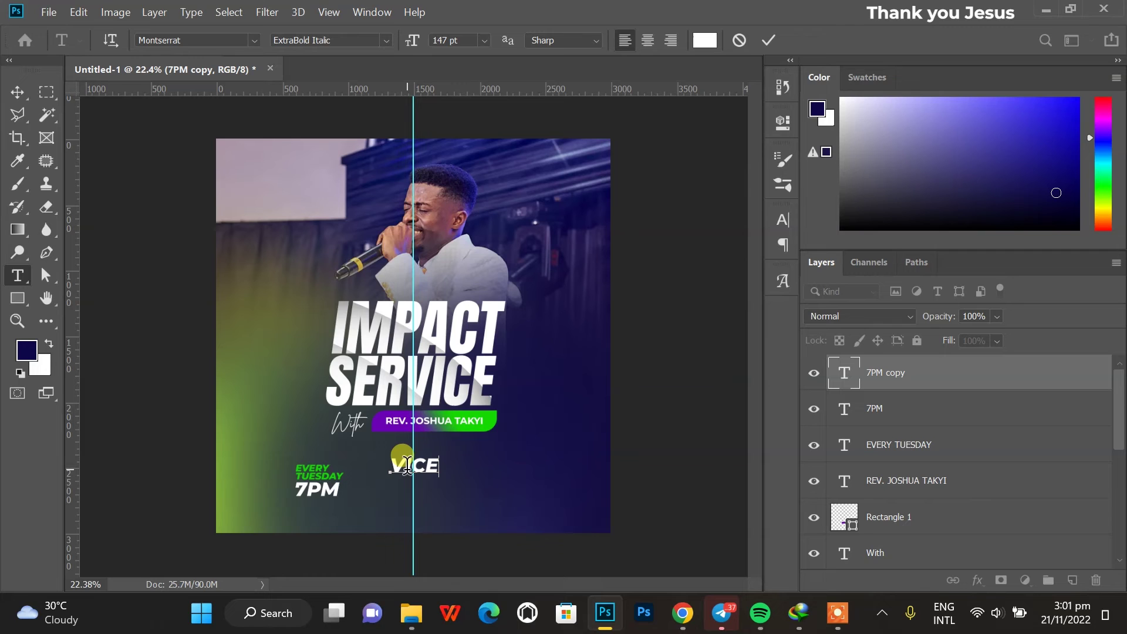
type(" CHANCELLORS")
key("ctrl+Return")
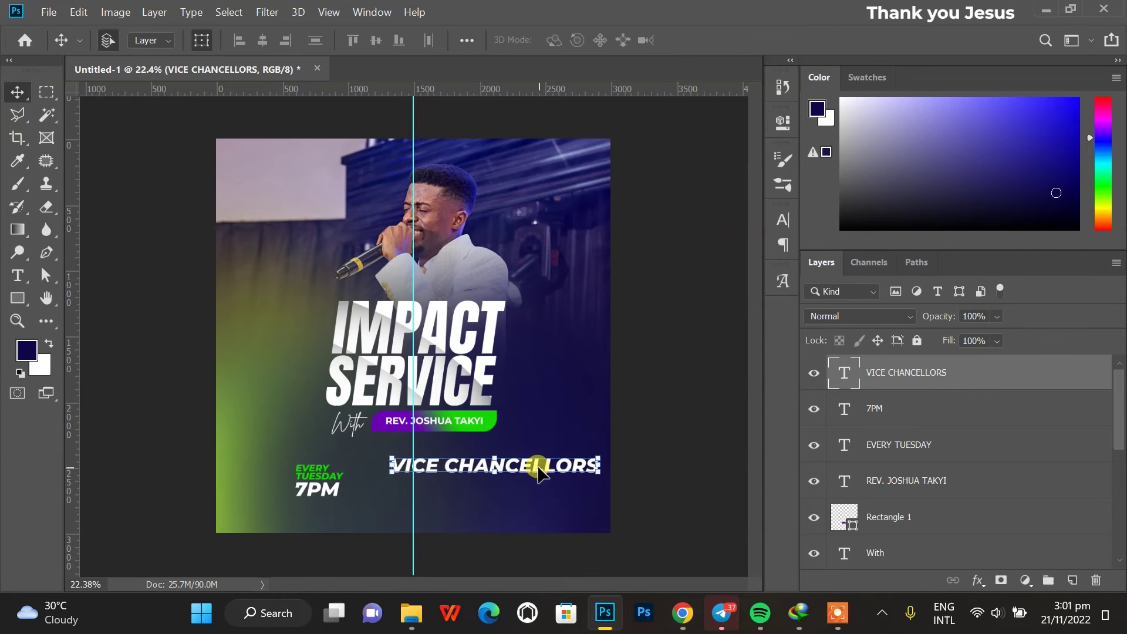
key("ctrl+t")
left_click_drag(599, 474, 524, 468)
key("Return")
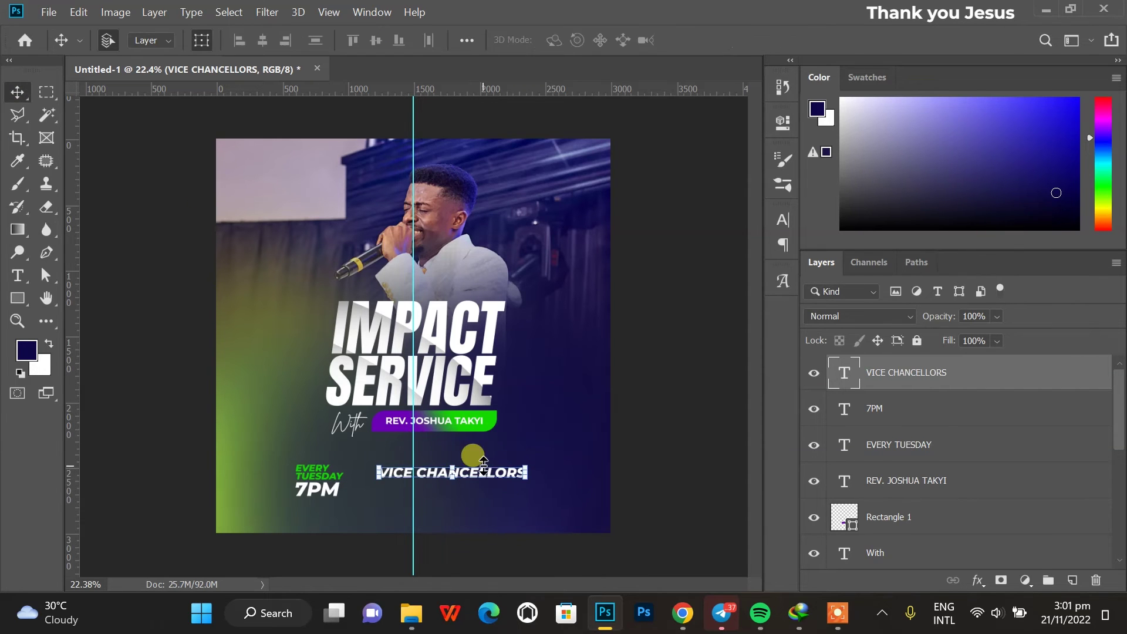
Add a 'COMPLEX (UPSA)' line below it and narrow both venue lines slightly.
left_click_drag(440, 473, 440, 487)
key("t")
left_click(437, 488)
key("ctrl+a")
type("COMPL")
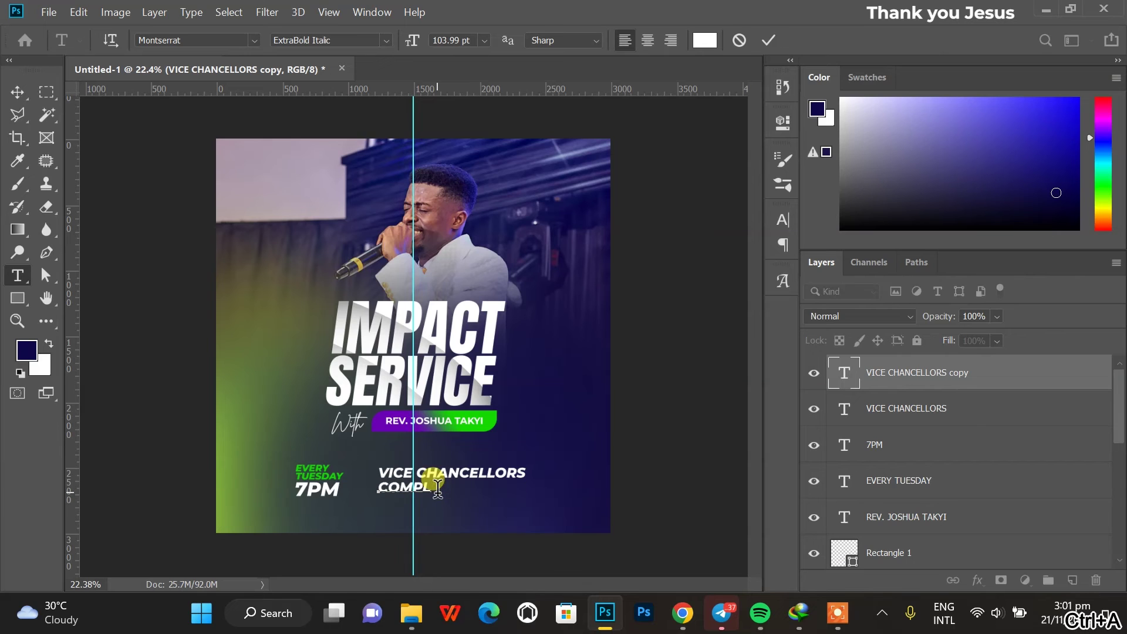
type("EXA")
key("BackSpace")
key("ctrl+Return")
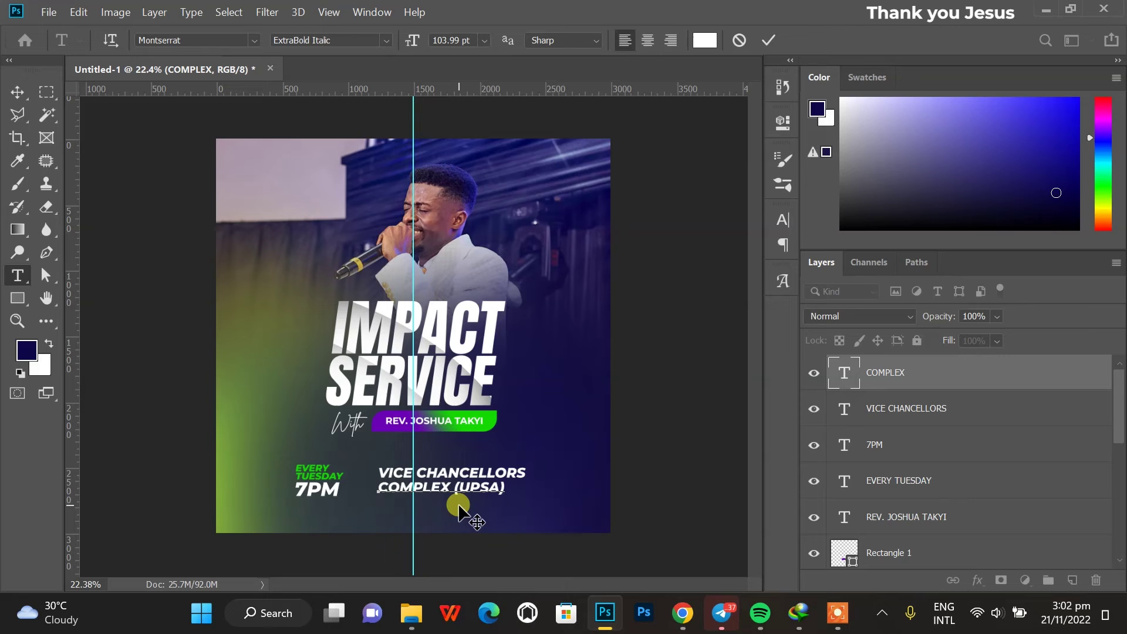
key("ctrl+Return")
left_click(904, 408, "shift")
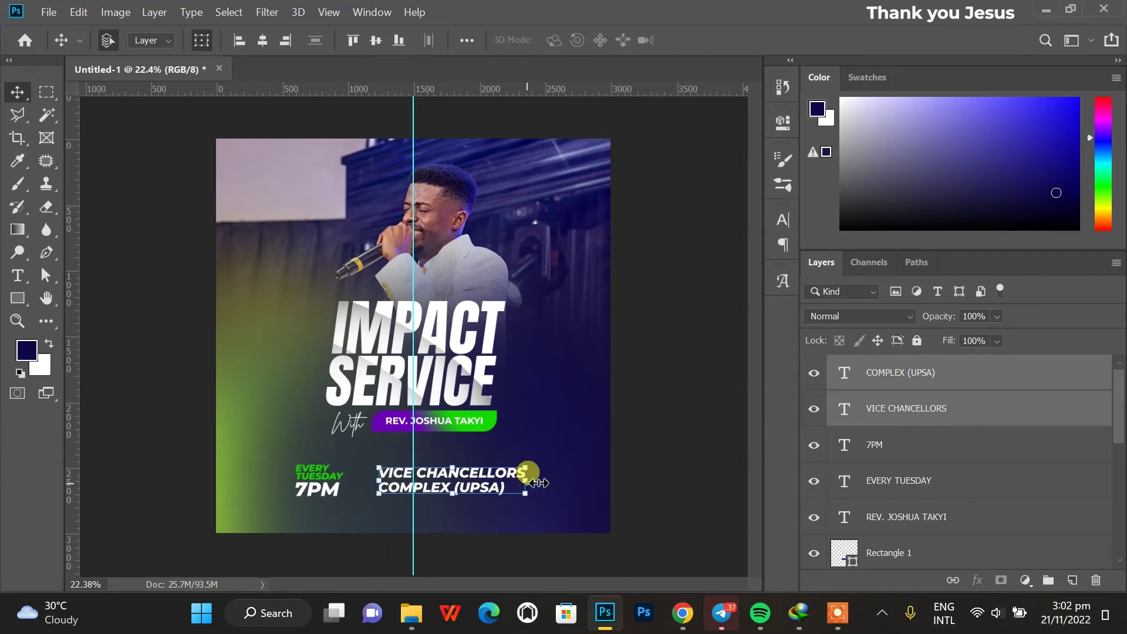
key("ctrl+t")
left_click_drag(524, 480, 517, 480)
key("Return")
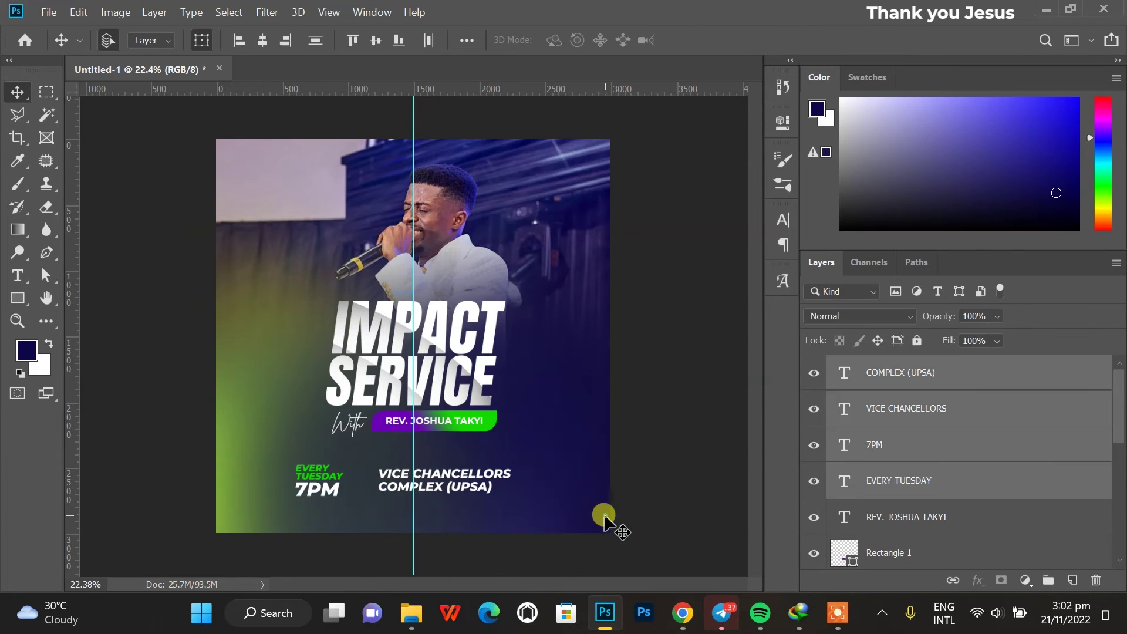
Lock the background shape layers and shift the date and venue text right.
scroll(932, 524, "down", 3)
left_click(927, 545)
left_click(964, 458)
left_click(936, 524, "shift")
key("ctrl+slash")
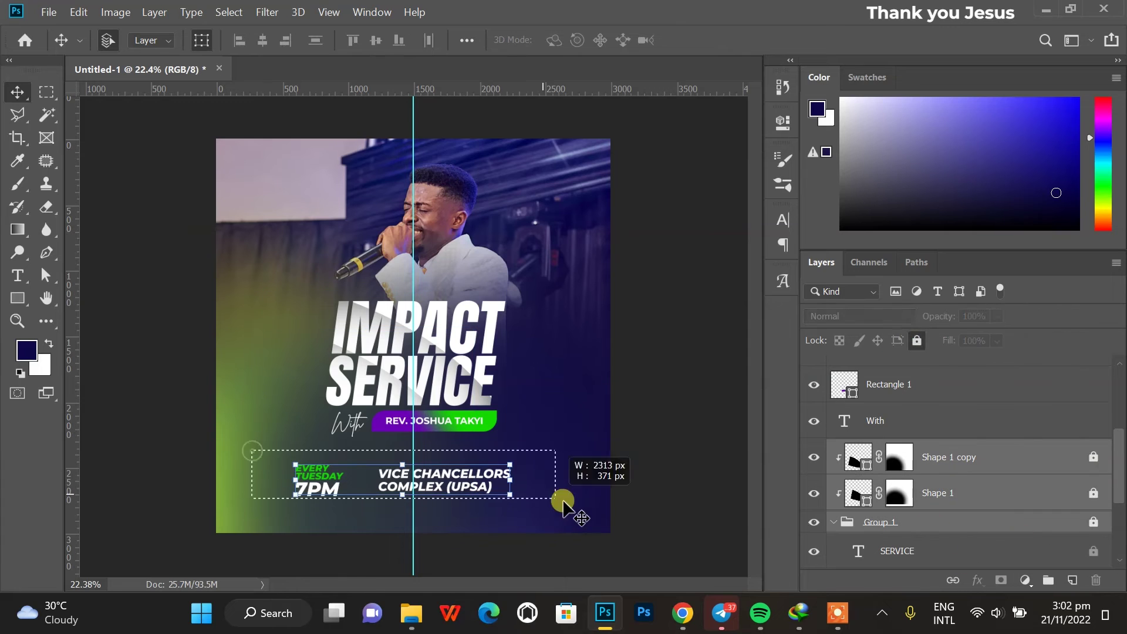
left_click_drag(449, 480, 461, 480)
Colour the (UPSA) text green.
double_click(452, 485)
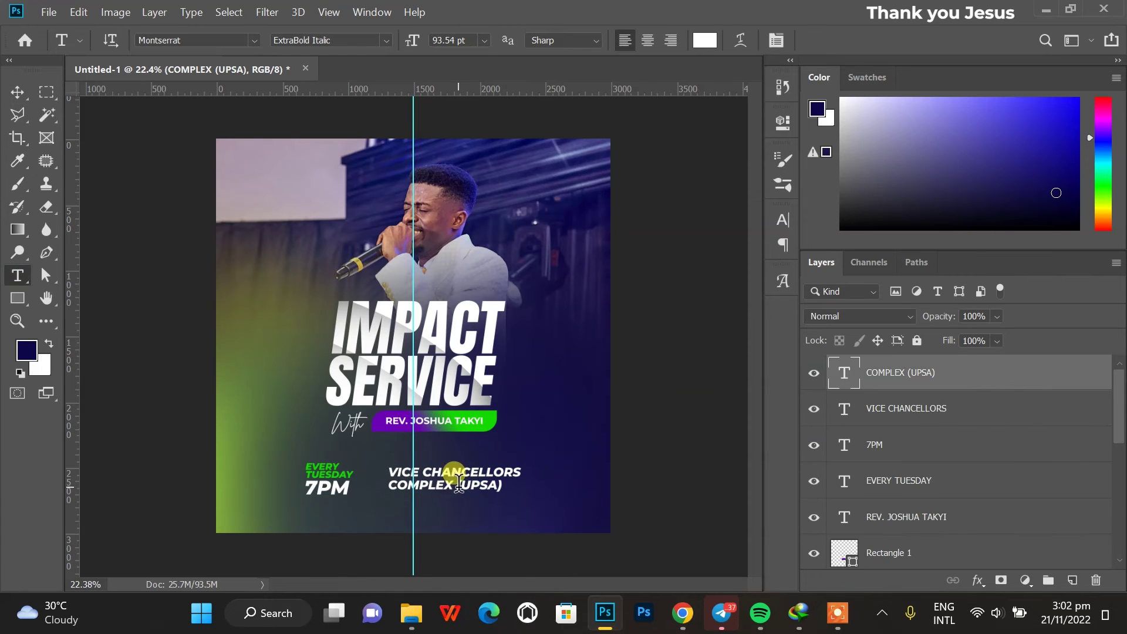
left_click(704, 40)
key("ctrl+v")
key("Return")
left_click(768, 40)
key("v")
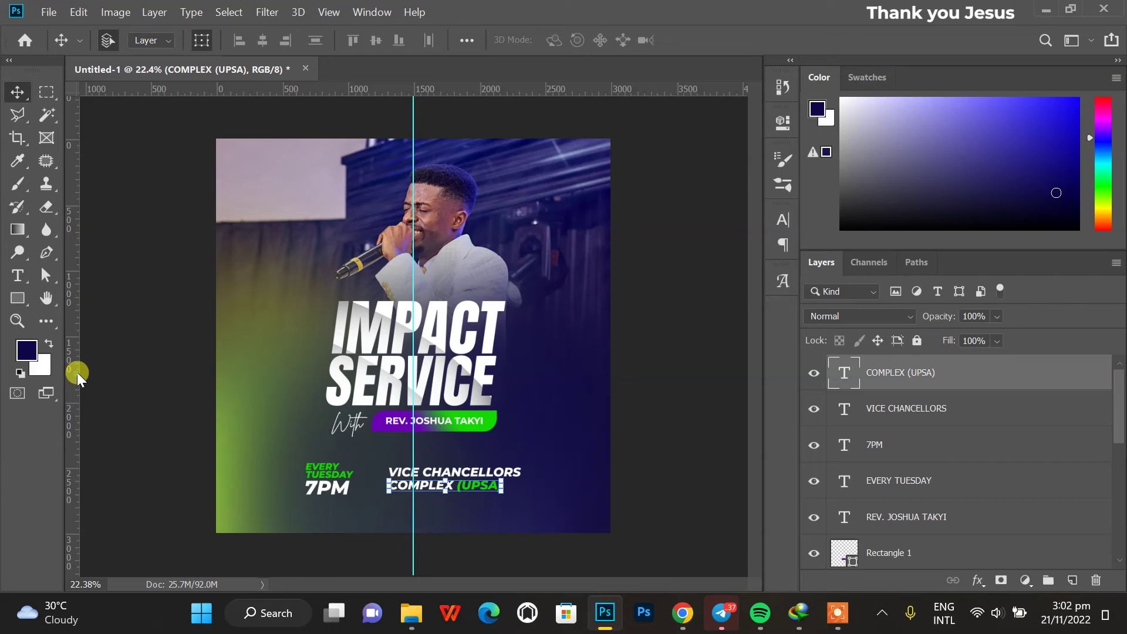
Recentre the four date and venue lines on the centre guide and scale them to about 86%.
left_click_drag(223, 455, 468, 521)
left_click_drag(467, 474, 413, 490)
left_click(413, 490)
key("ctrl+plus")
left_click_drag(413, 539, 415, 535)
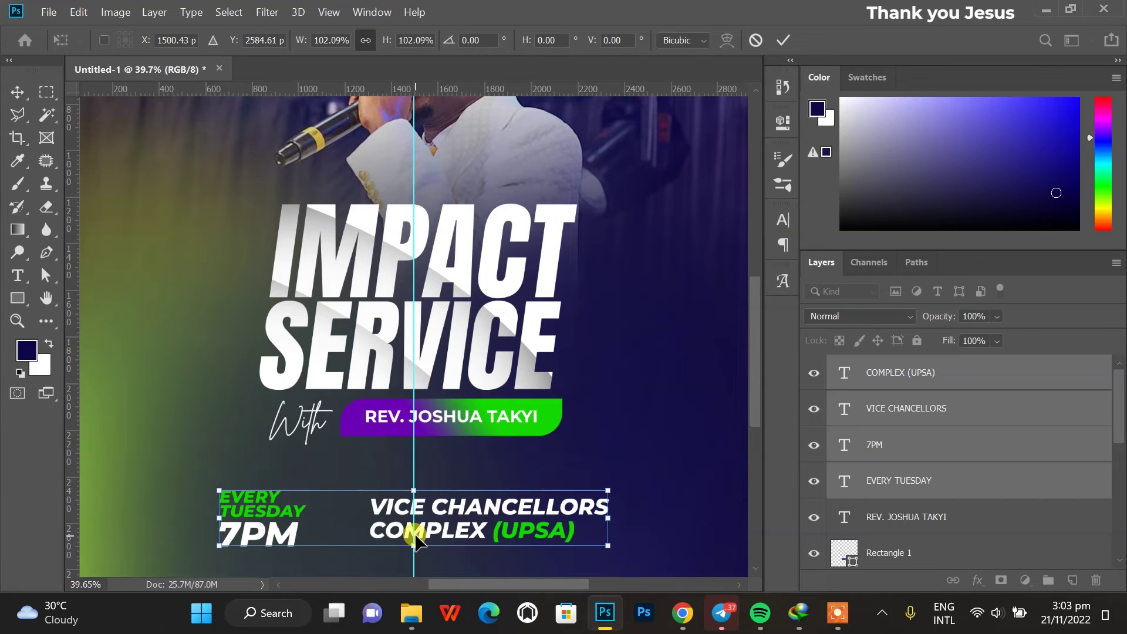
left_click(712, 418)
scroll(705, 418, "down", 3)
Draw a white rectangle bar across the bottom of the flyer.
key("u")
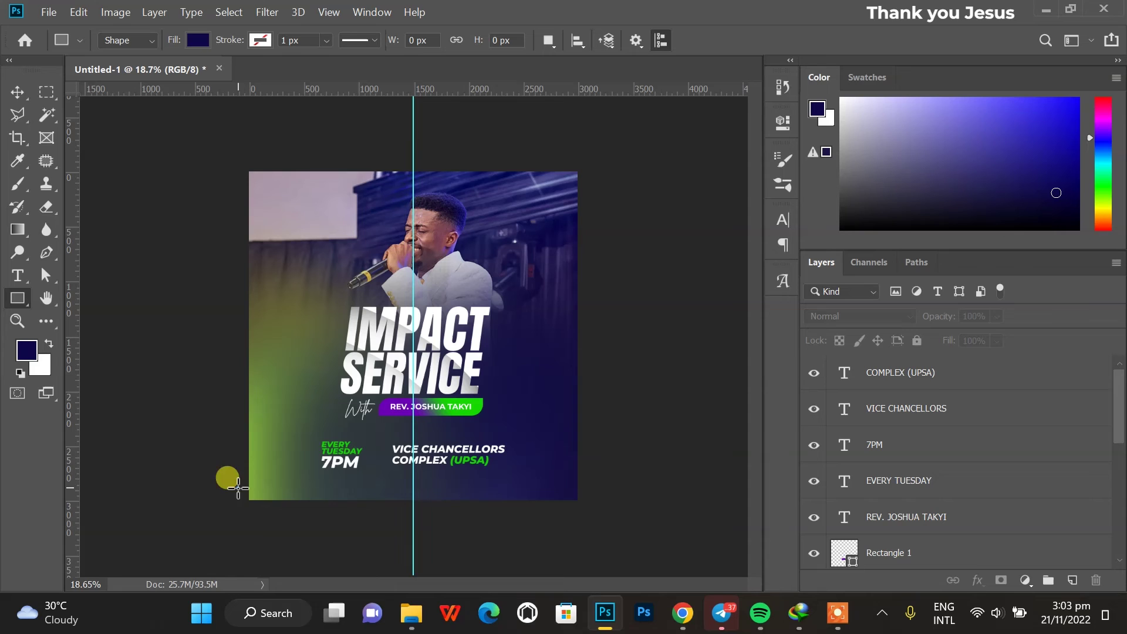
left_click_drag(237, 487, 583, 518)
left_click(532, 225)
left_click(671, 317)
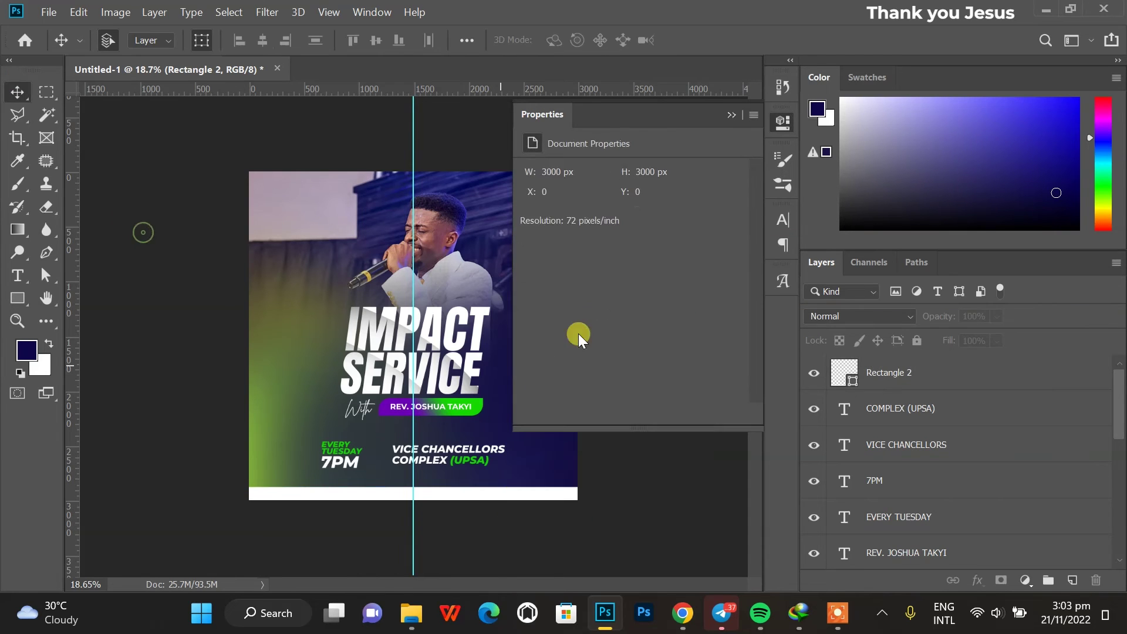
key("alt+Tab")
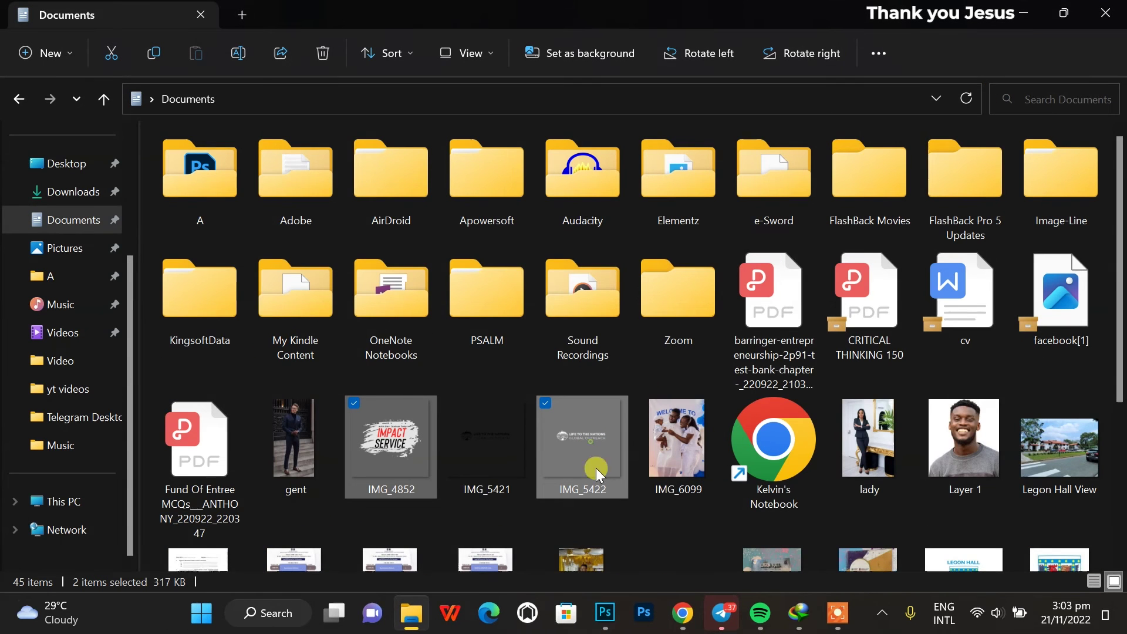
Place the IMG_5422 Life to the Nations logo in the flyer's top-left corner.
left_click(594, 613)
left_click_drag(505, 444, 371, 220)
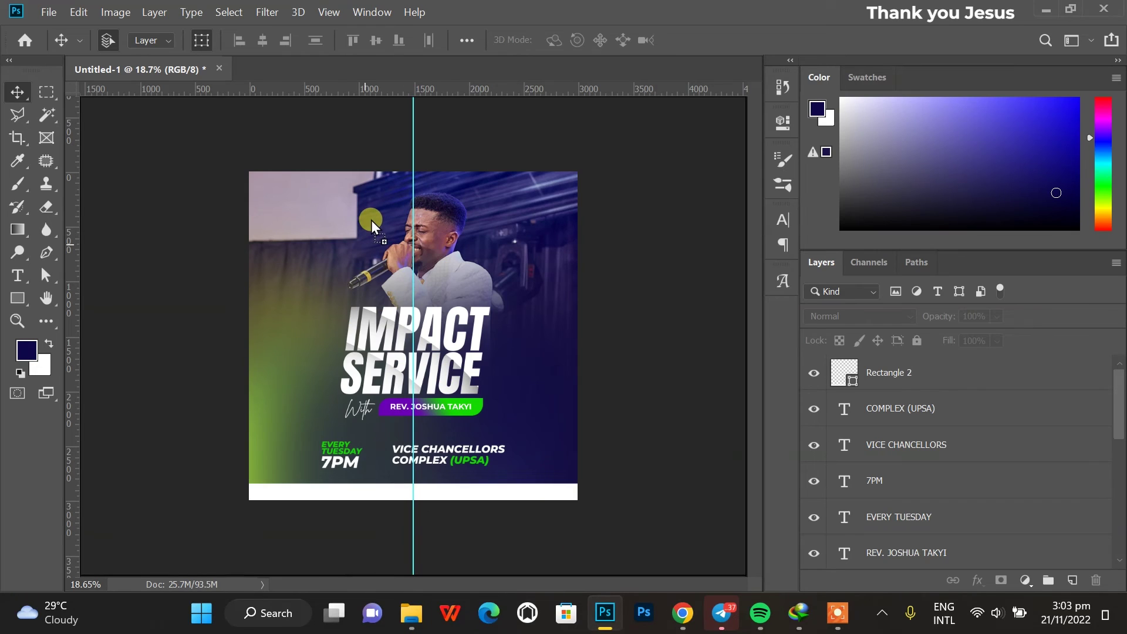
scroll(371, 220, "up", 2)
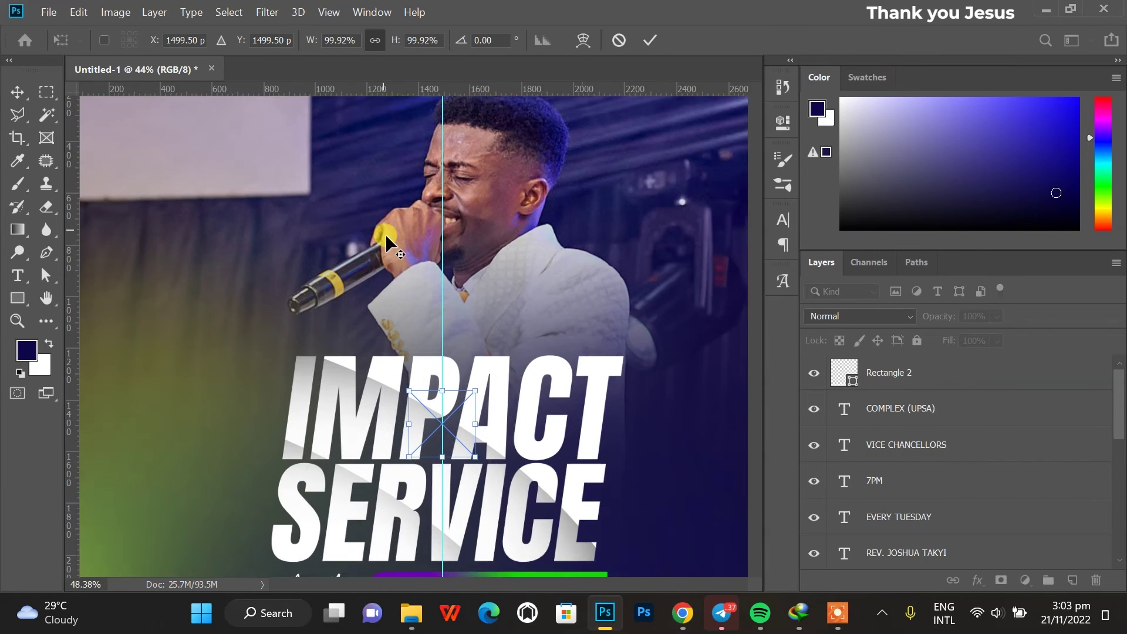
scroll(469, 364, "down", 1)
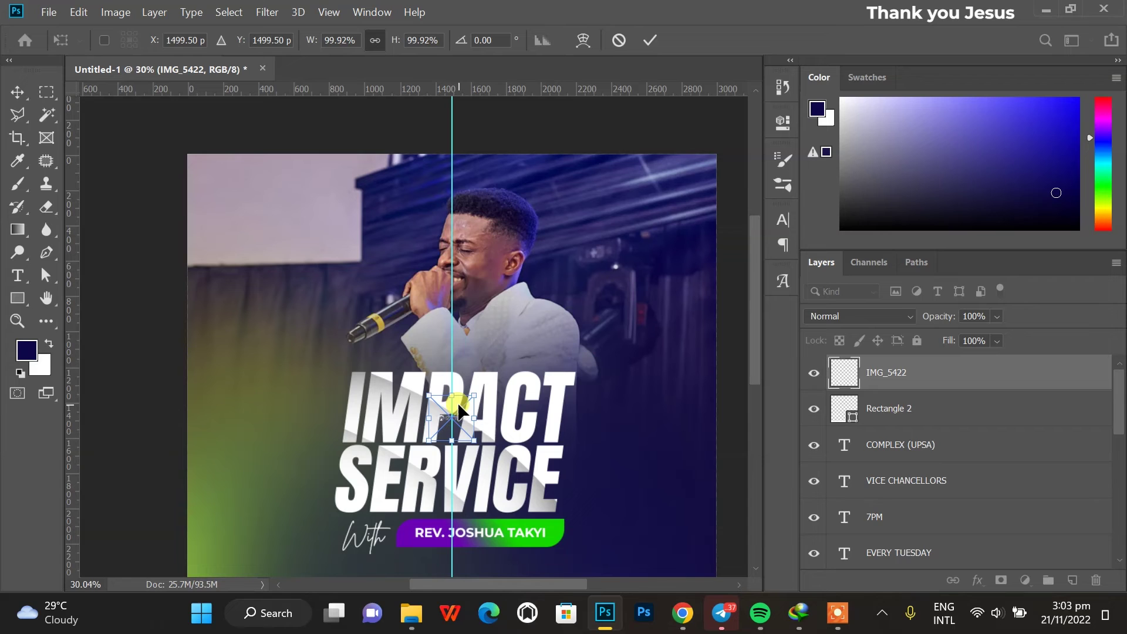
left_click_drag(462, 421, 451, 185)
left_click_drag(354, 184, 308, 184)
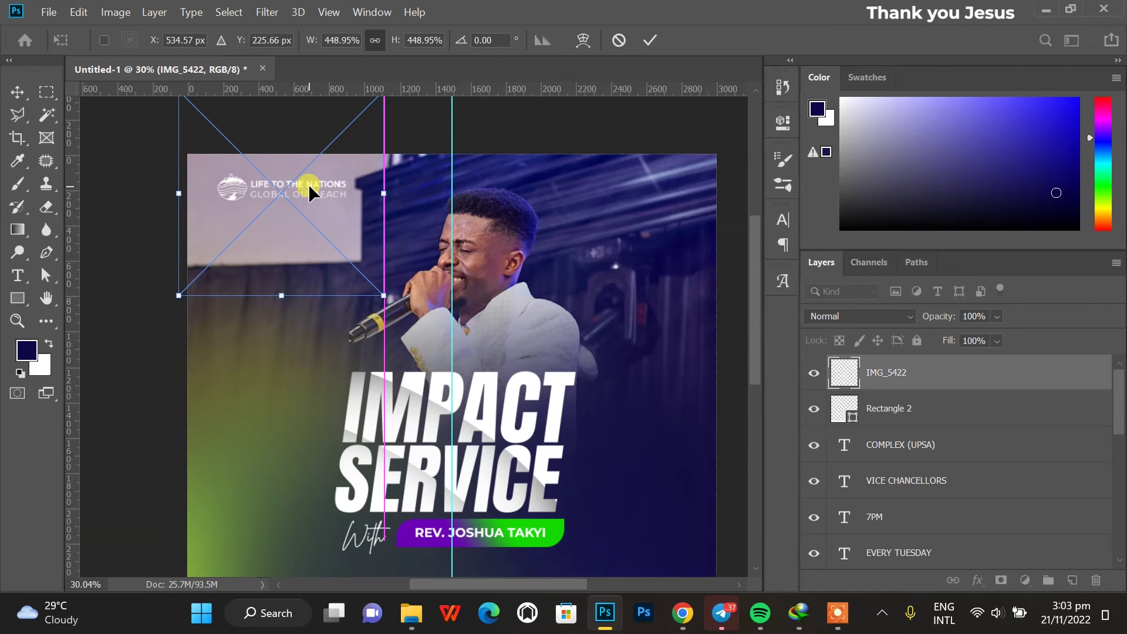
key("Return")
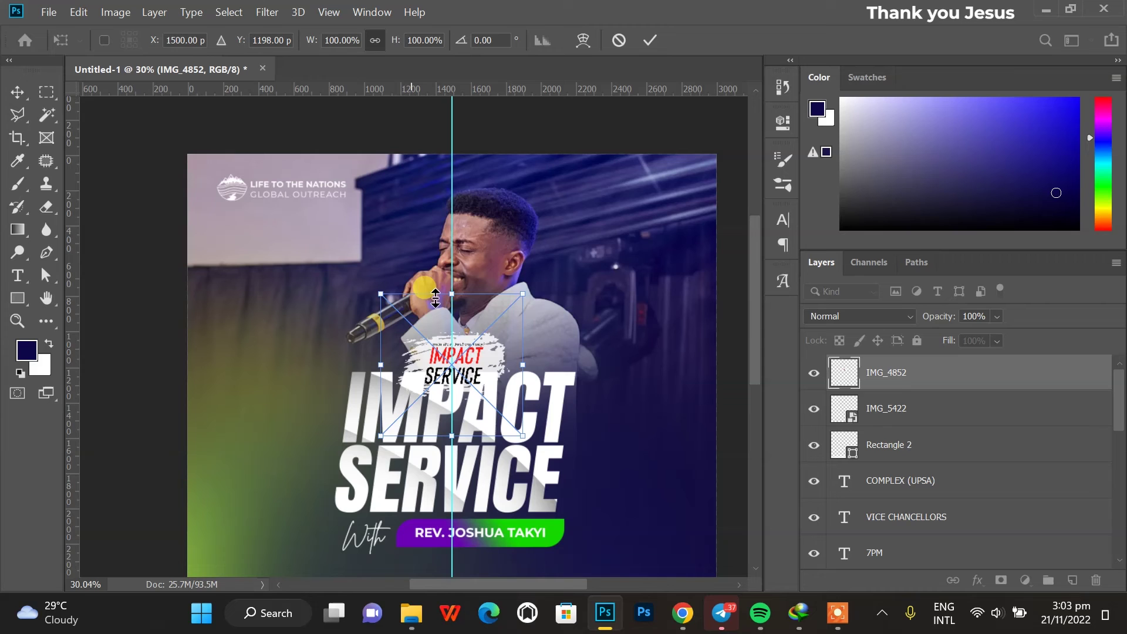
Move the IMPACT SERVICE badge to the top-right corner and shrink it.
left_click_drag(454, 381, 619, 243)
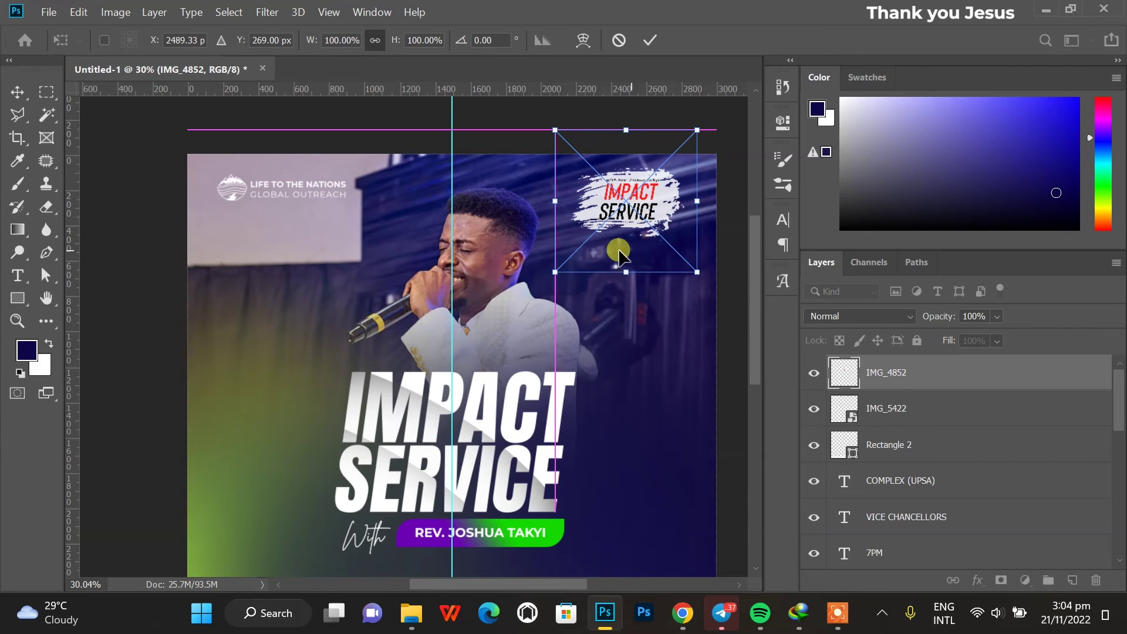
left_click_drag(562, 200, 659, 193)
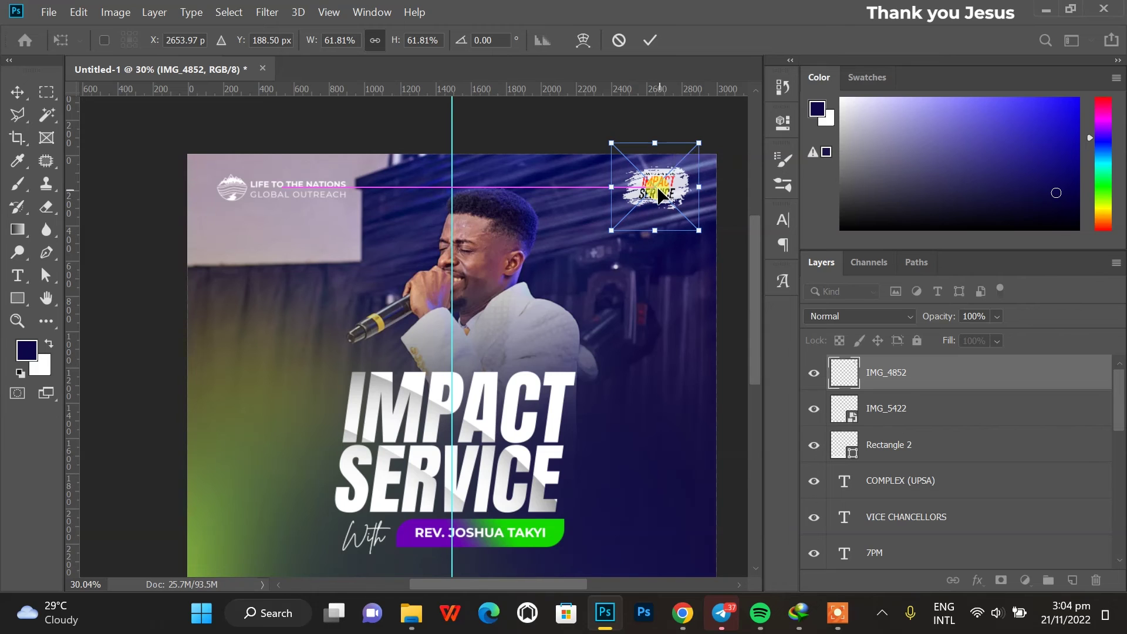
key("Return")
left_click(672, 291)
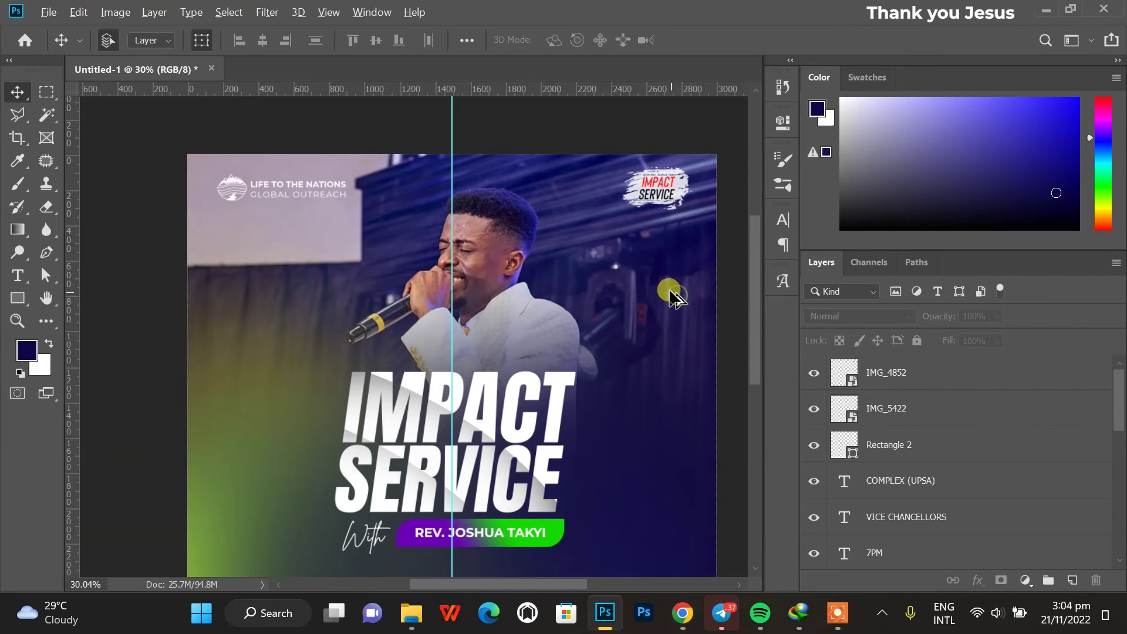
scroll(652, 290, "down", 3)
scroll(331, 499, "up", 1)
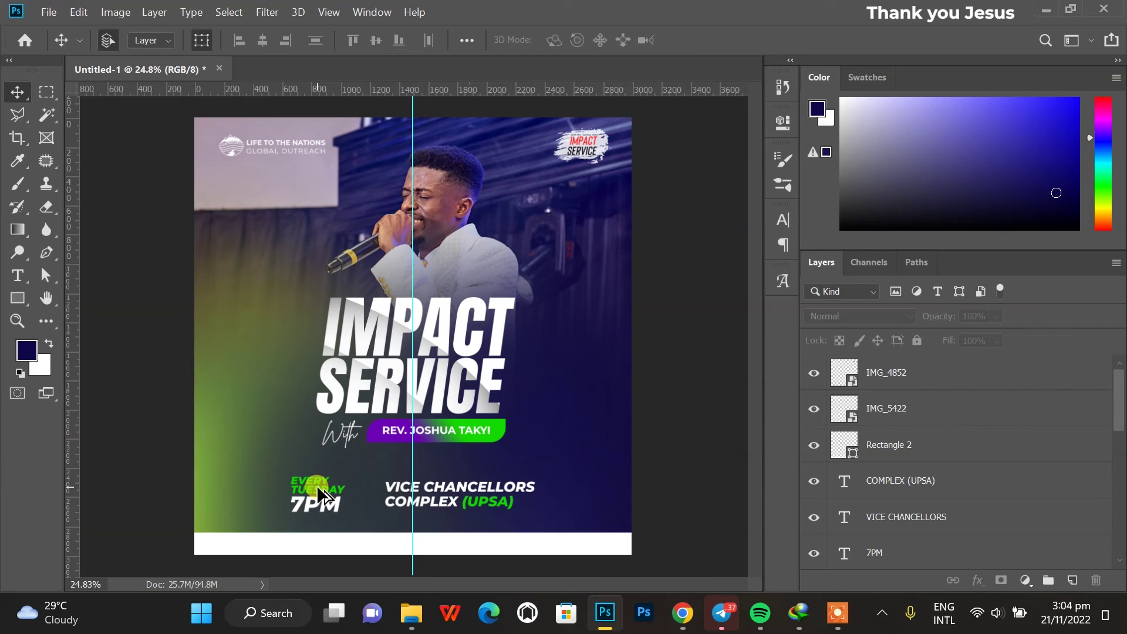
Bring the footer layers from lltn.psd onto the flyer's white bottom bar.
left_click(18, 38)
left_click(345, 327)
left_click_drag(276, 139, 368, 297)
left_click_drag(448, 509, 443, 504)
left_click_drag(546, 508, 518, 509)
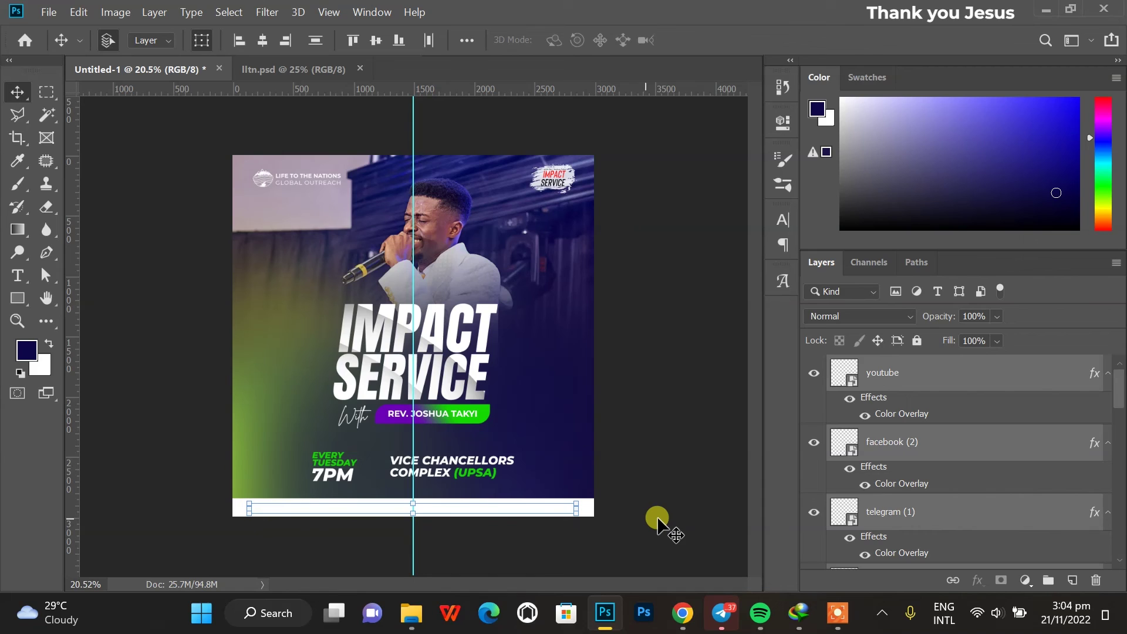
Group the footer layers and give the group a dark navy Color Overlay.
left_click(1047, 580)
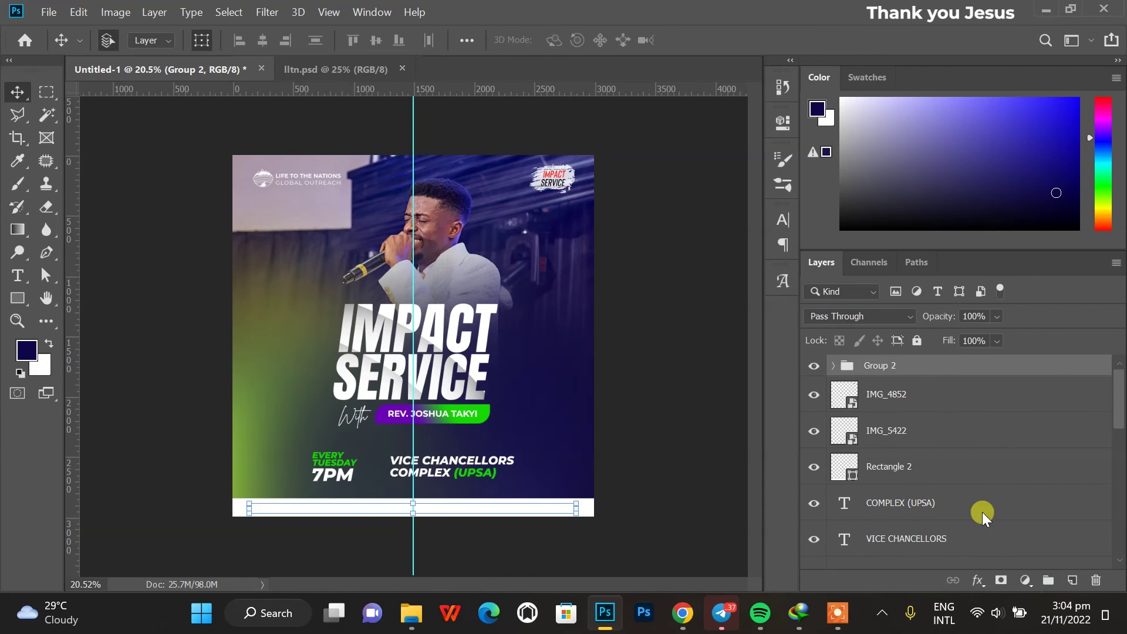
left_click(976, 581)
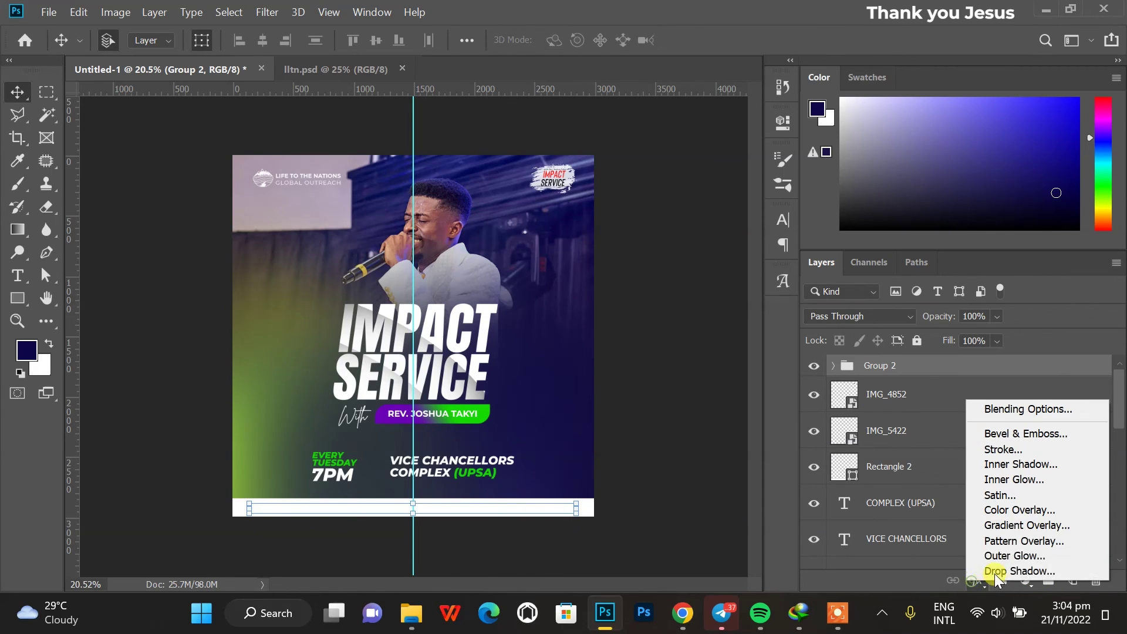
left_click(1011, 536)
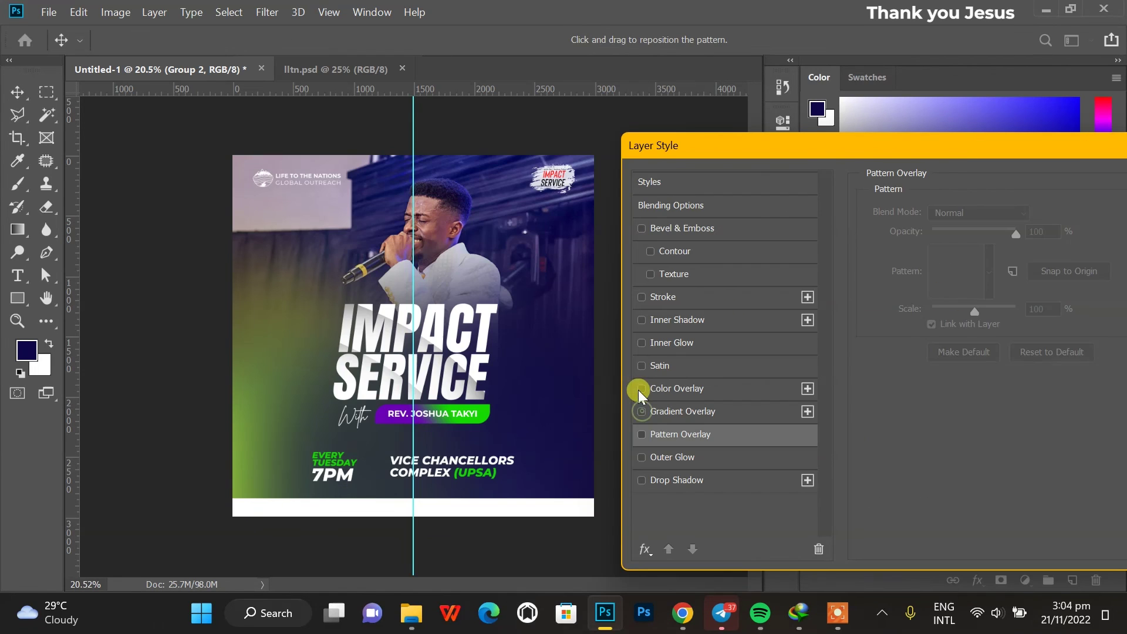
left_click(699, 389)
left_click(1048, 212)
left_click(27, 351)
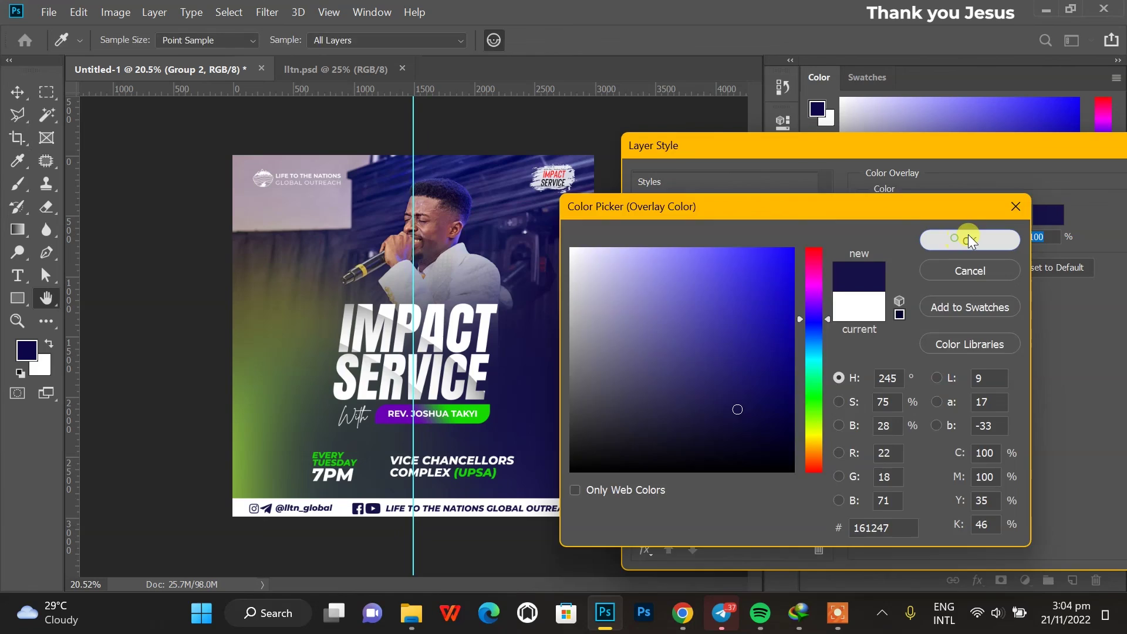
left_click(974, 236)
left_click_drag(1098, 141, 677, 191)
left_click(824, 231)
left_click(649, 327)
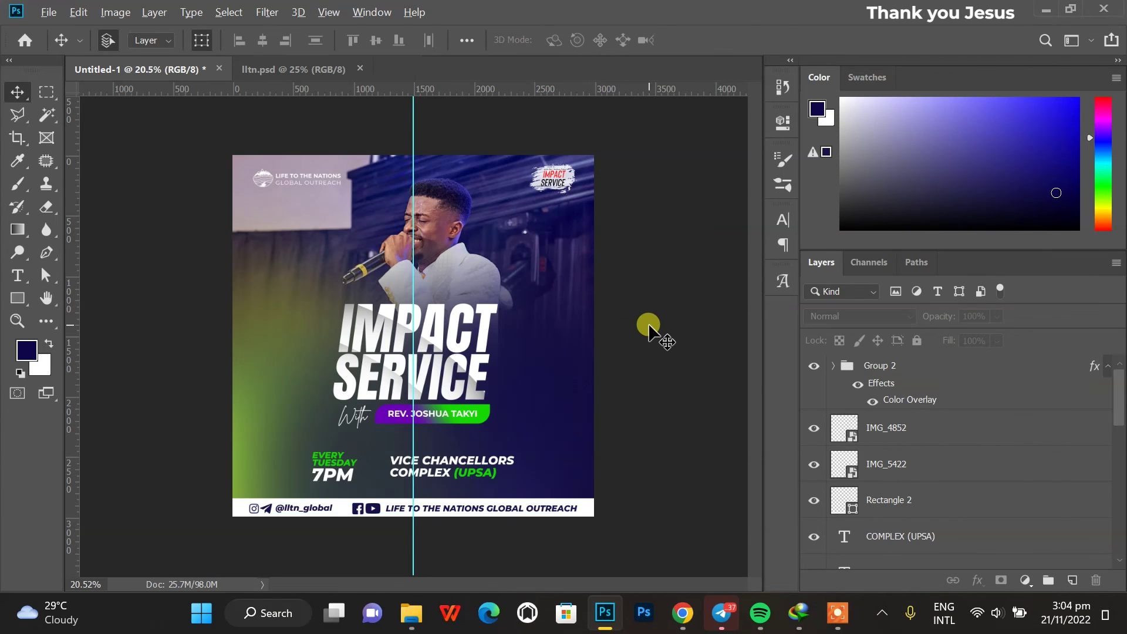
Paint dark navy on a new layer over the flyer's top-left.
scroll(649, 328, "down", 1)
key("b")
key("ctrl+shift+alt+n")
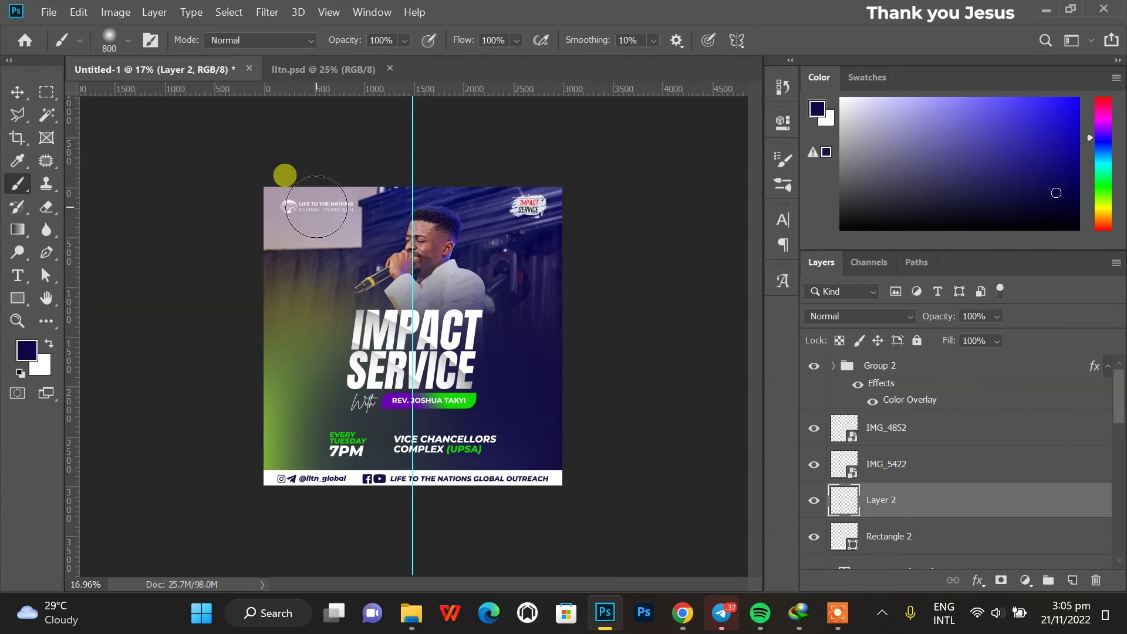
left_click_drag(343, 235, 311, 241)
scroll(290, 208, "up", 1)
Drag the magenta-cyan-yellow fe337e… texture from Downloads onto the flyer canvas.
key("alt+Tab")
scroll(777, 323, "down", 3)
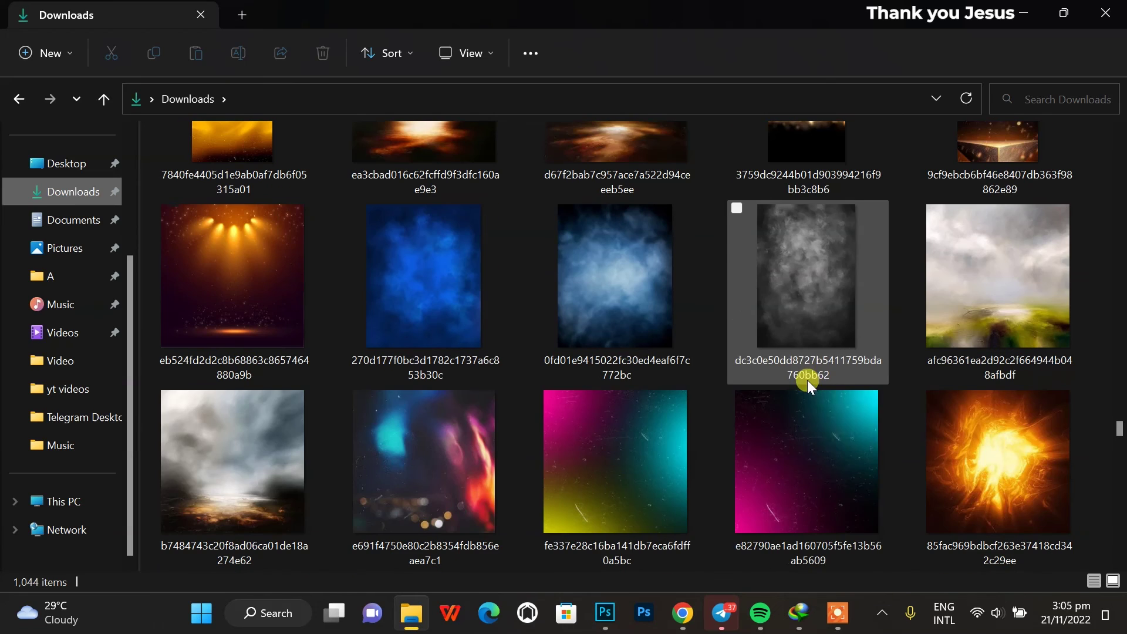
left_click_drag(684, 413, 415, 478)
Enlarge the colour texture to cover the flyer's full height and set its blend mode to Screen.
left_click_drag(413, 310, 426, 184)
key("Return")
left_click(860, 318)
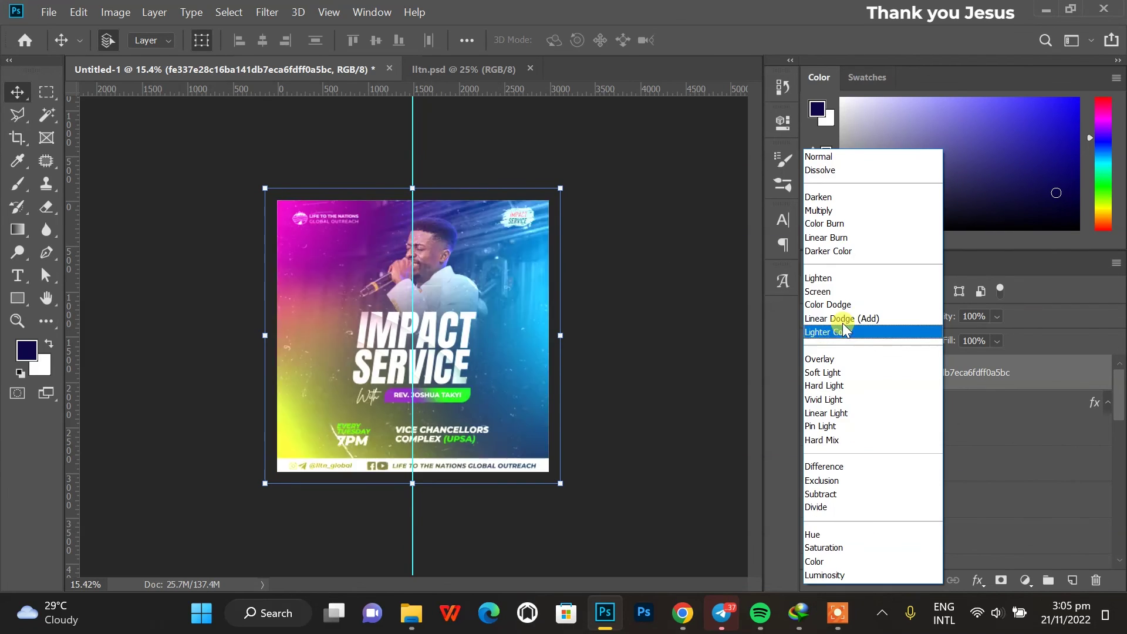
left_click(875, 288)
Lower the texture layer's opacity to 50% and check the tinted result with nothing selected.
left_click(974, 316)
left_click(664, 257)
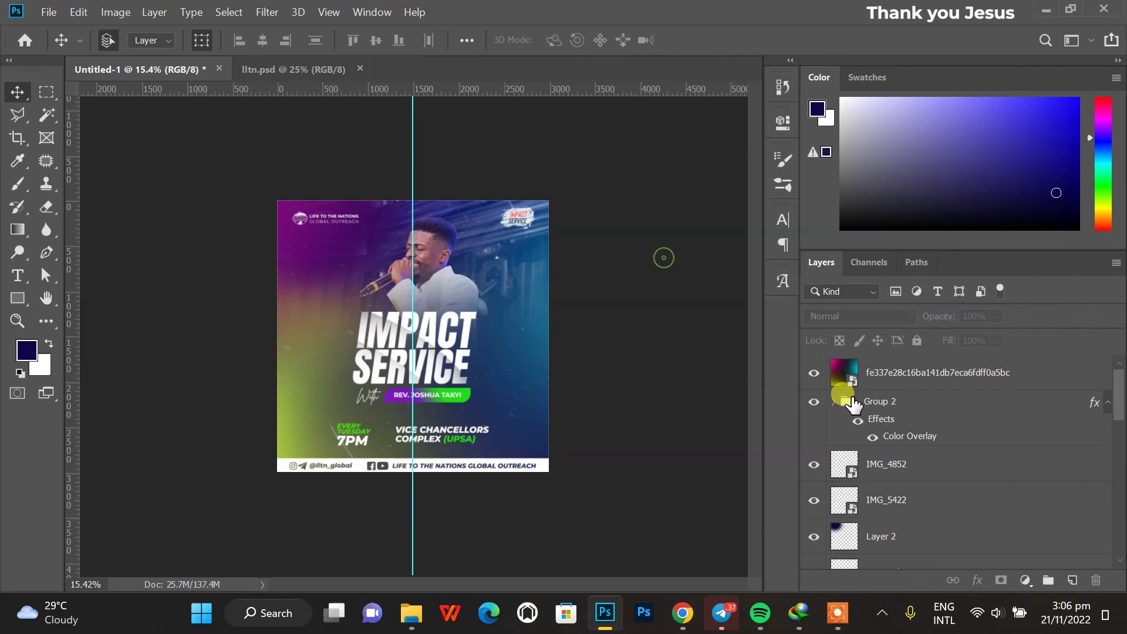
scroll(540, 339, "up", 3)
scroll(566, 335, "down", 2)
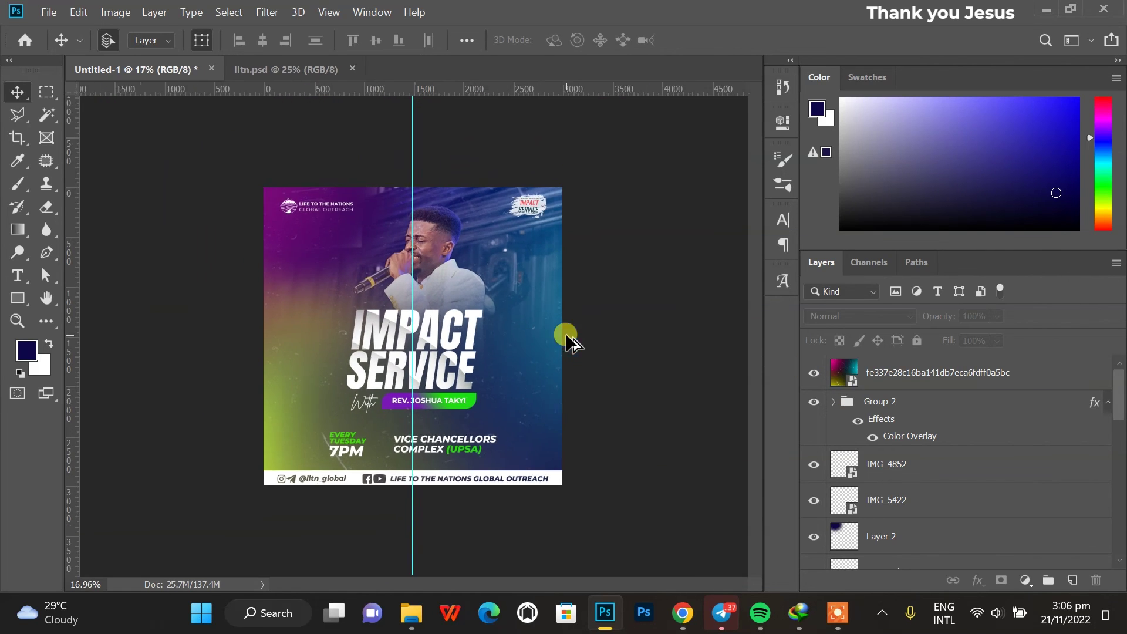
scroll(558, 305, "up", 2)
key("ctrl+z")
left_click(603, 288)
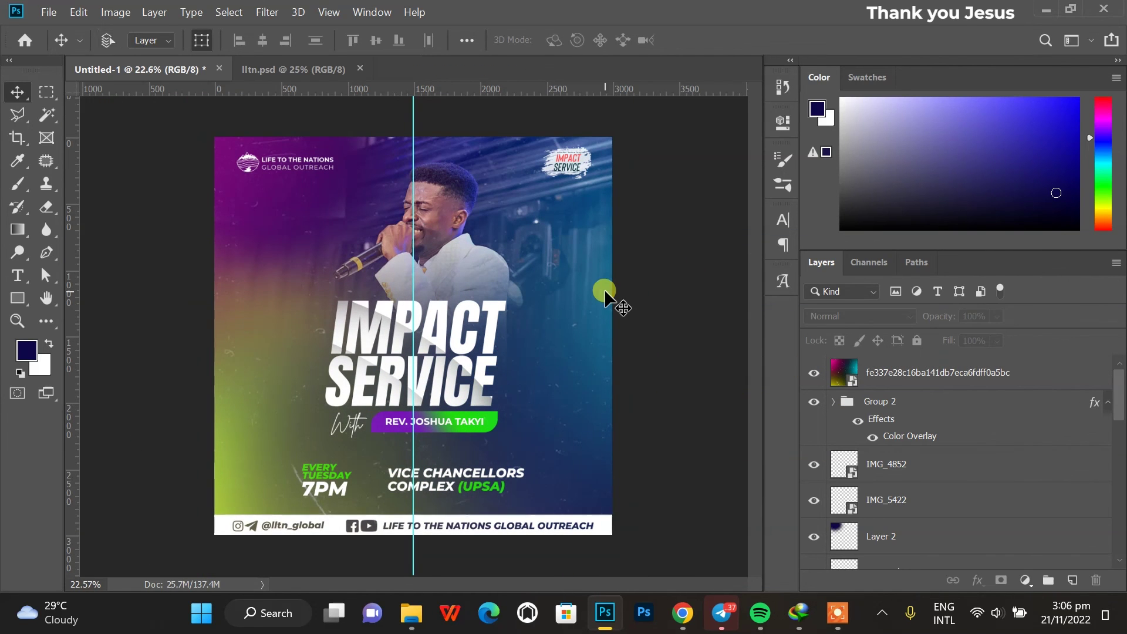